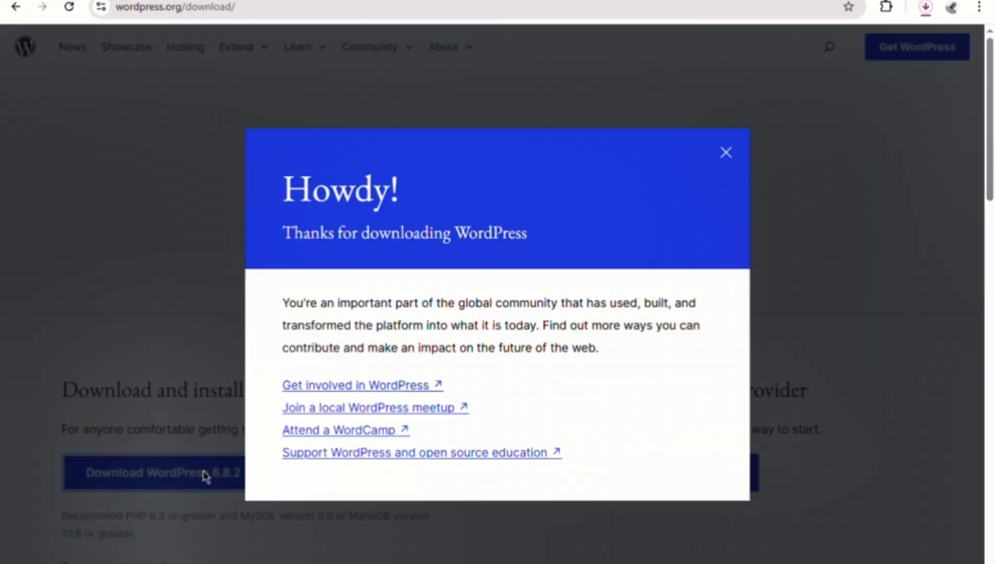
Dismiss the WordPress download thank-you message and open a preview of the Astra theme from the theme search results.
left_click(723, 152)
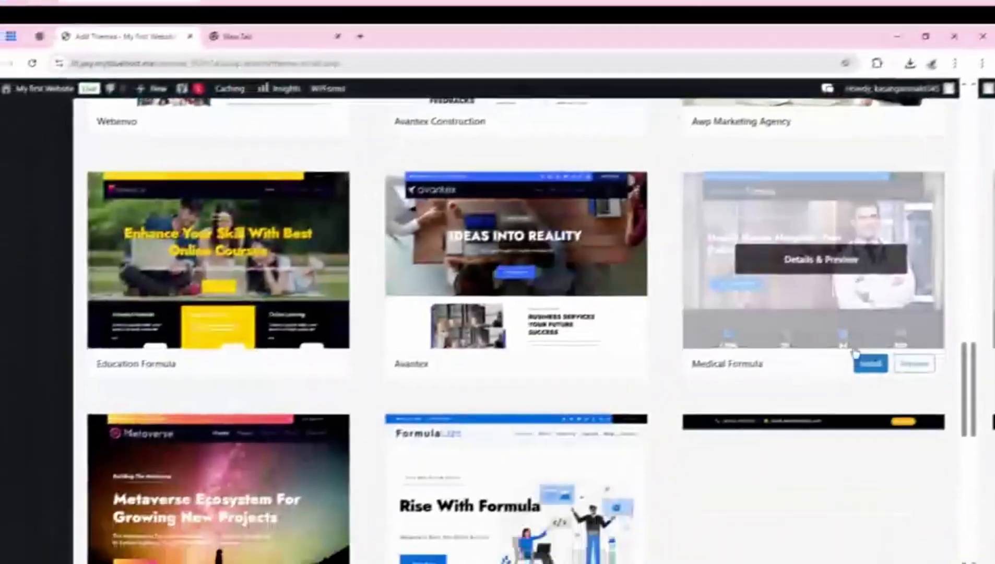
scroll(853, 355, "down", 3)
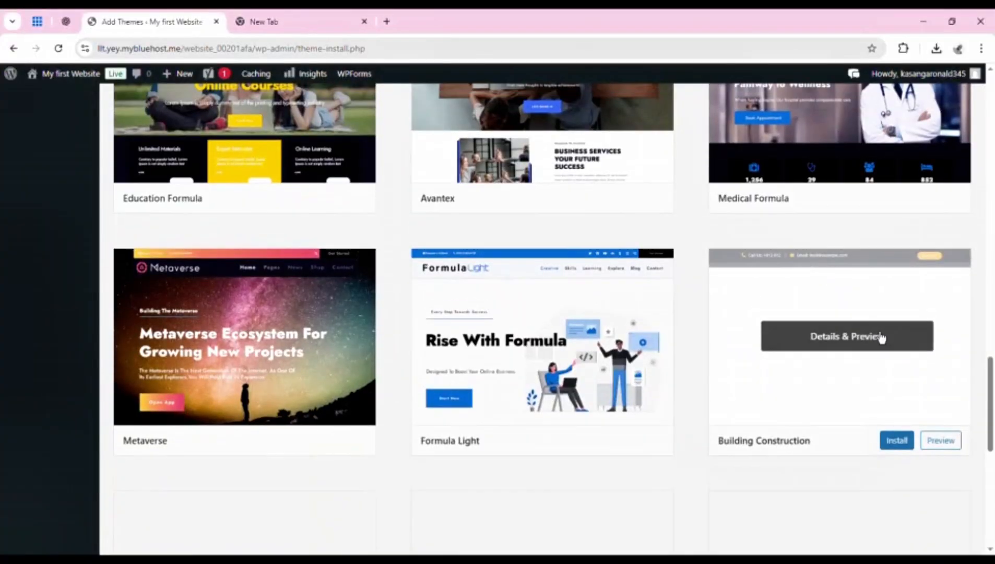
scroll(880, 338, "up", 15)
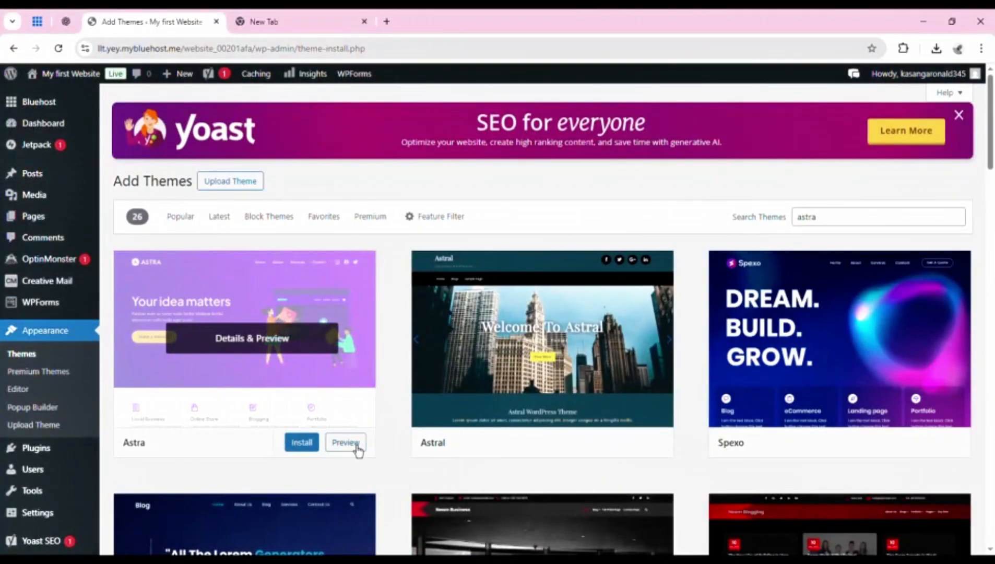
left_click(348, 444)
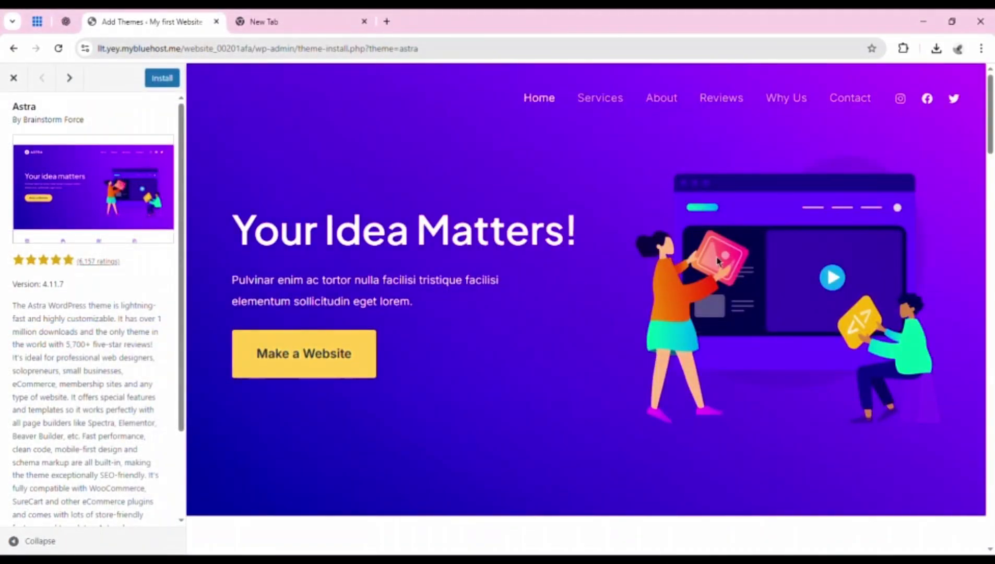
mouse_move(991, 140)
left_mouse_down()
mouse_move(992, 529)
mouse_move(991, 121)
left_mouse_up()
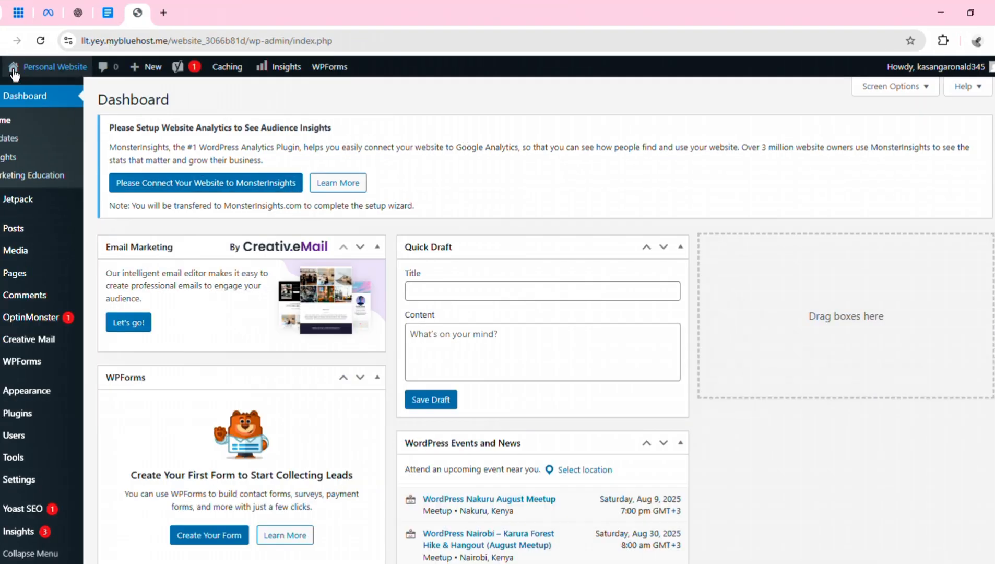
mouse_move(23, 232)
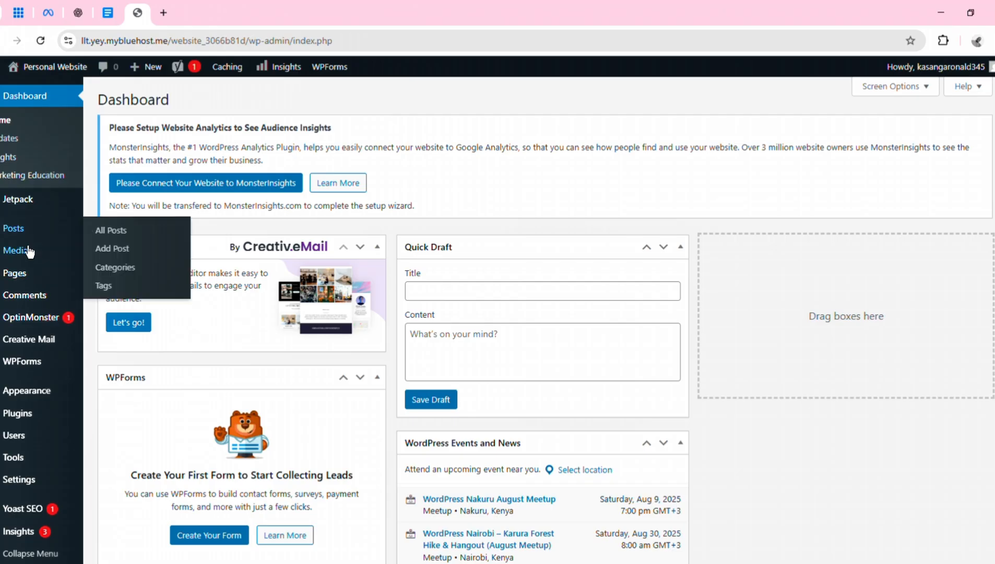
mouse_move(27, 261)
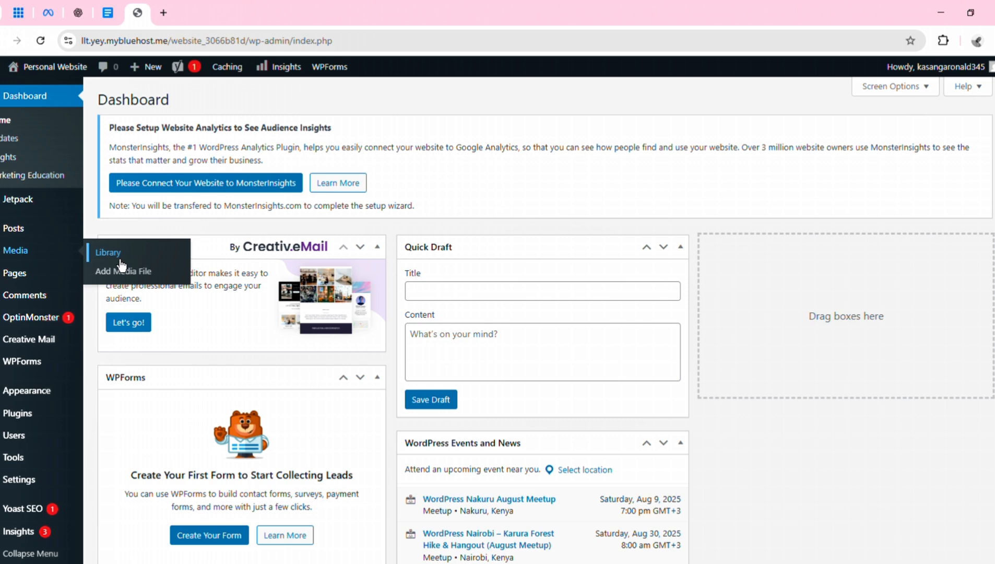
mouse_move(36, 279)
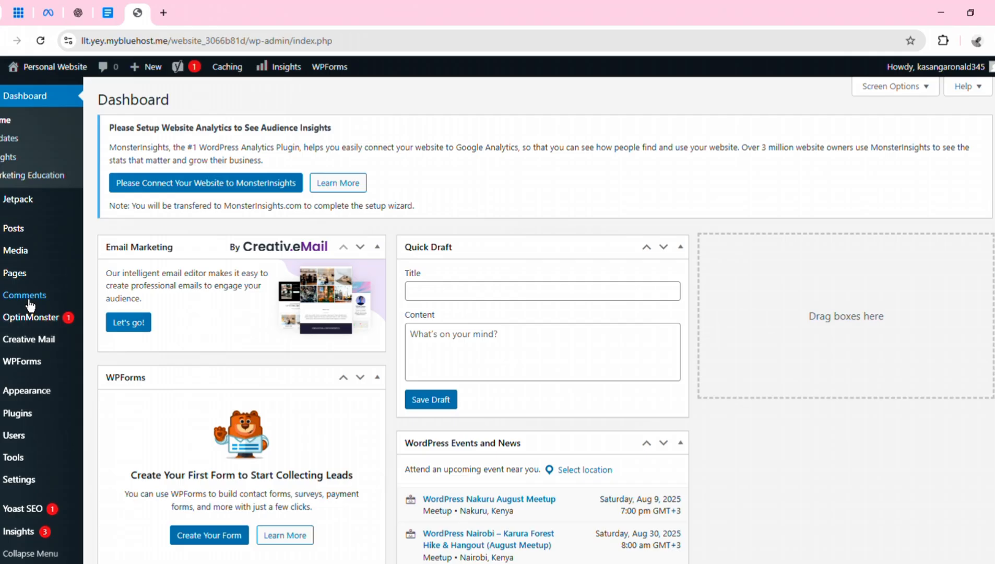
mouse_move(33, 396)
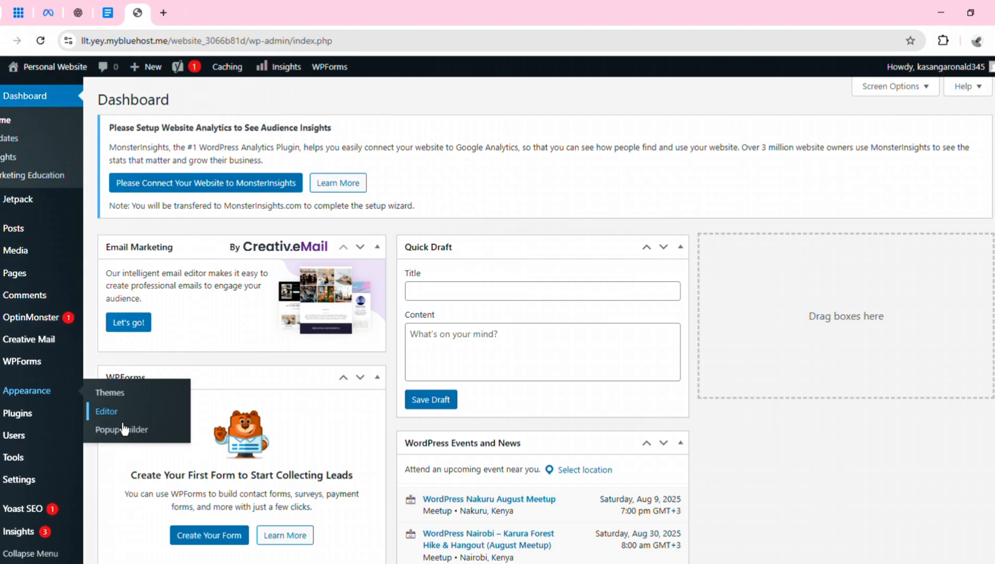
Open the page for adding new plugins to the site.
mouse_move(30, 426)
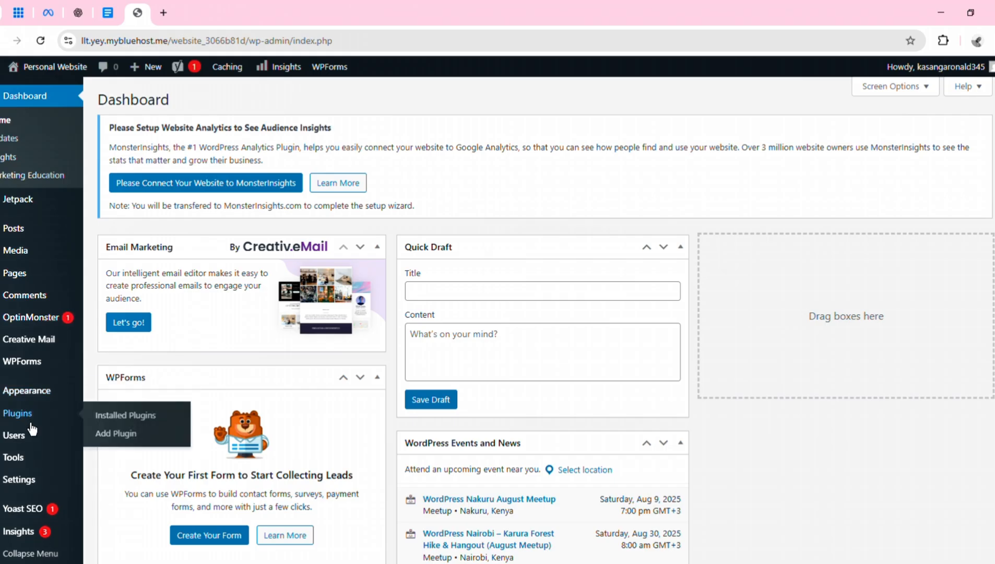
mouse_move(58, 441)
left_click(130, 441)
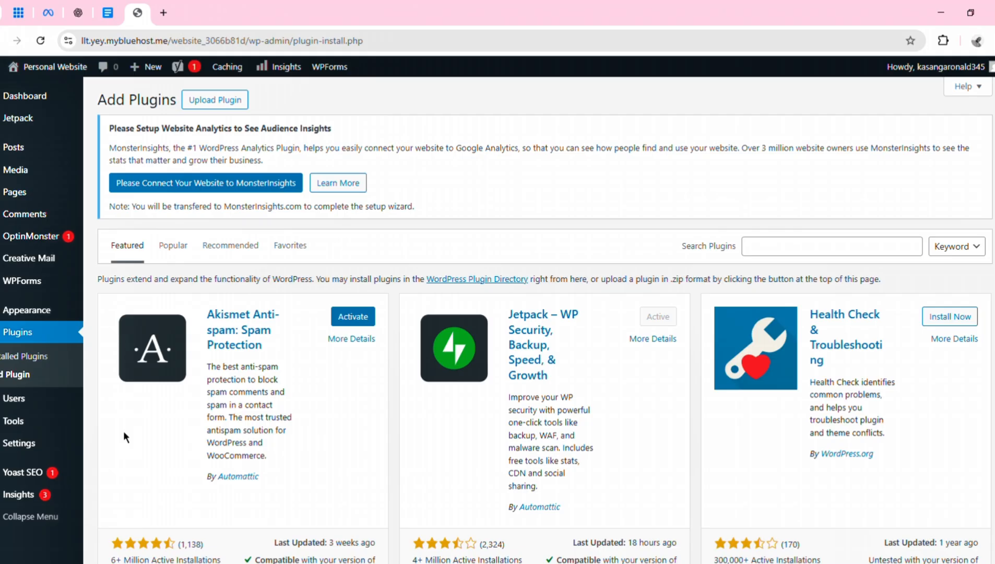
mouse_move(89, 461)
mouse_move(46, 448)
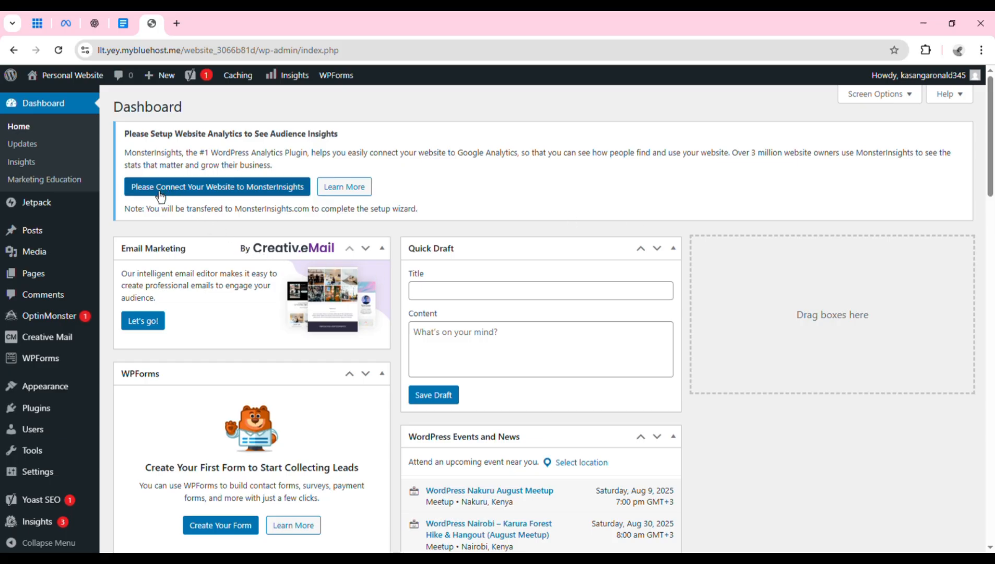
mouse_move(52, 257)
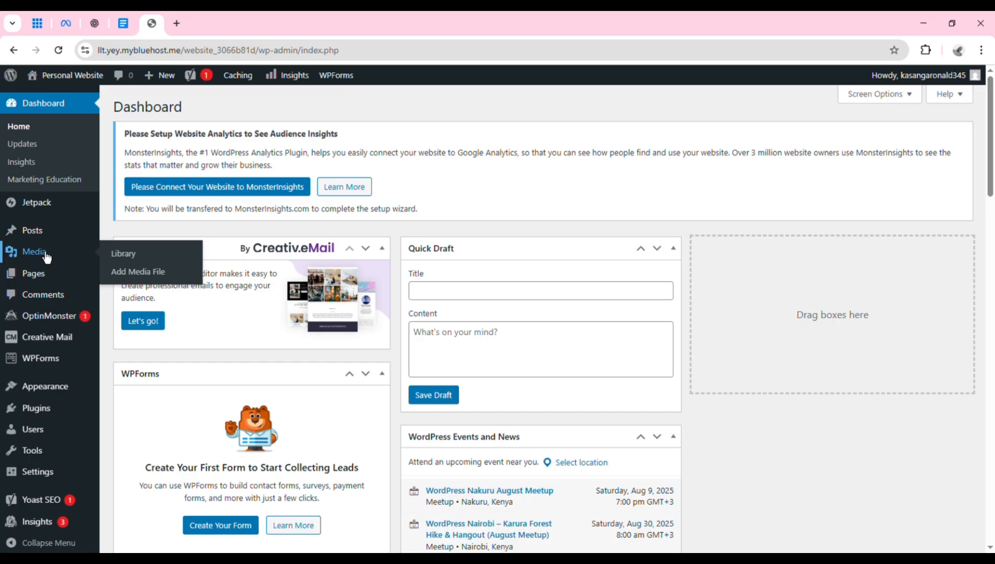
mouse_move(76, 236)
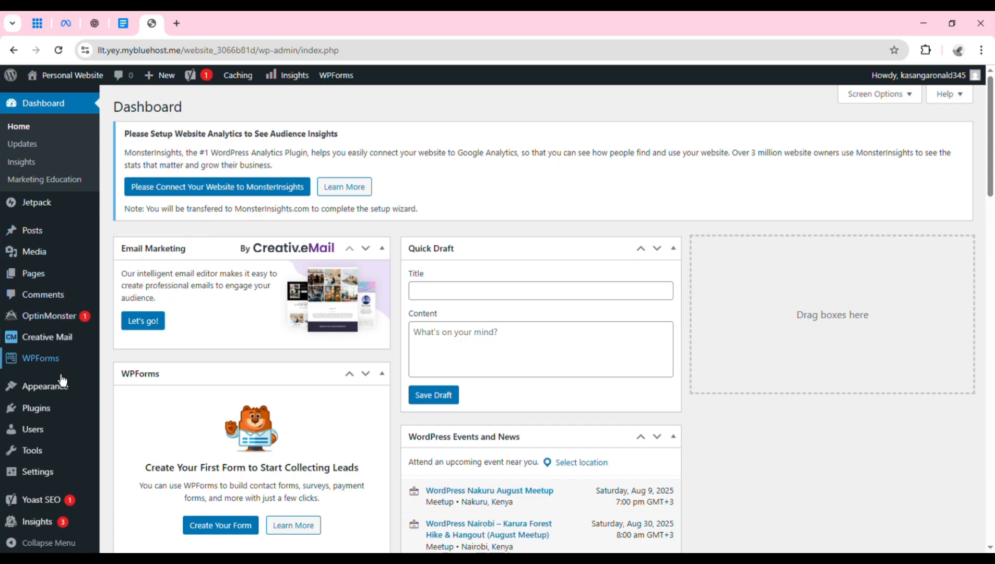
mouse_move(58, 413)
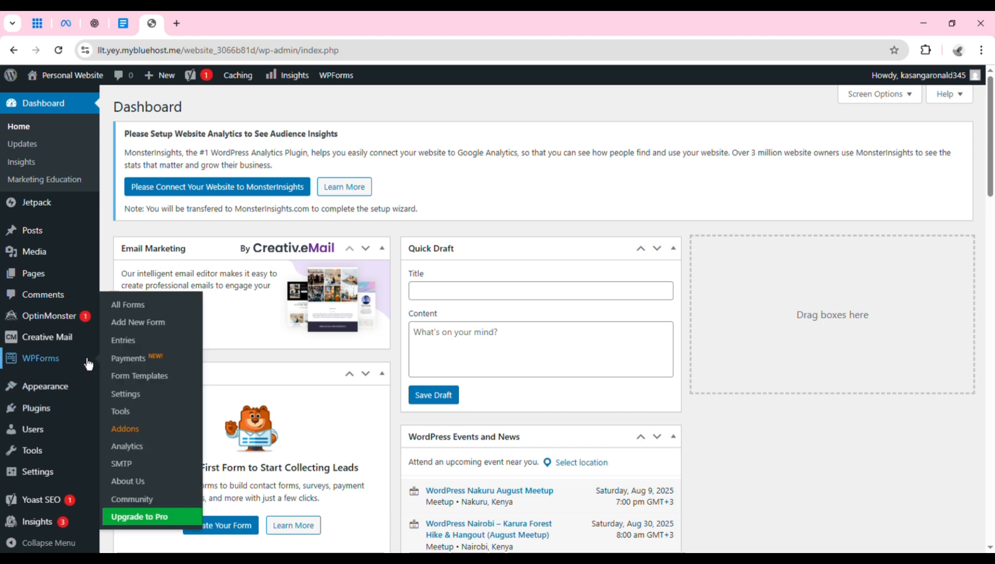
mouse_move(96, 278)
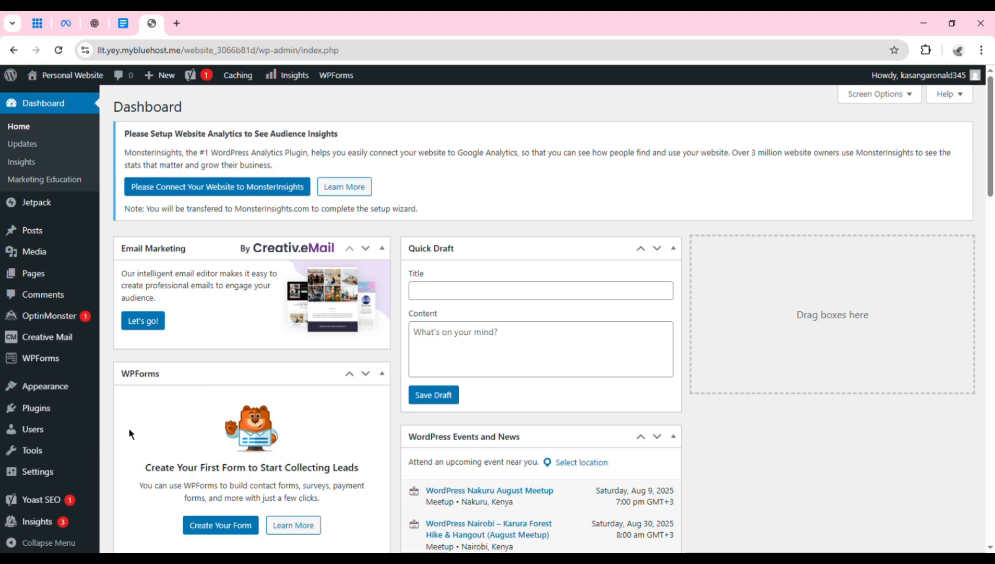
mouse_move(89, 405)
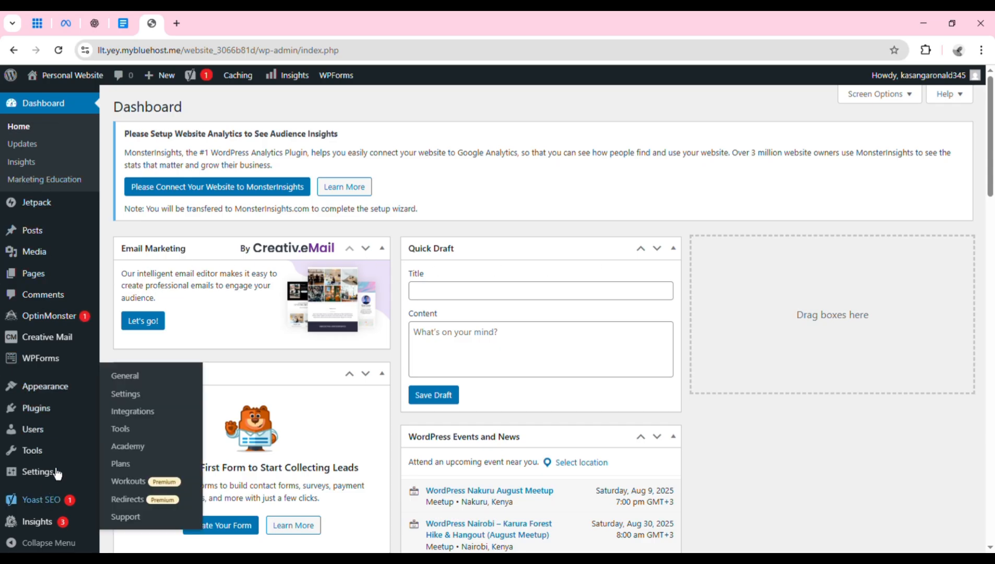
Go to the site's installed themes and open the catalogue for adding a new theme.
mouse_move(51, 363)
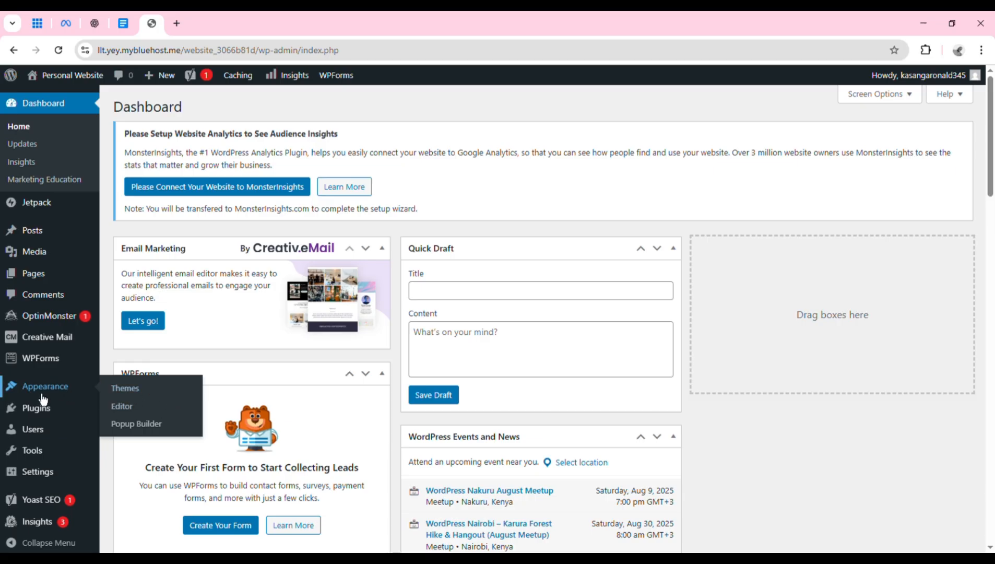
left_click(125, 388)
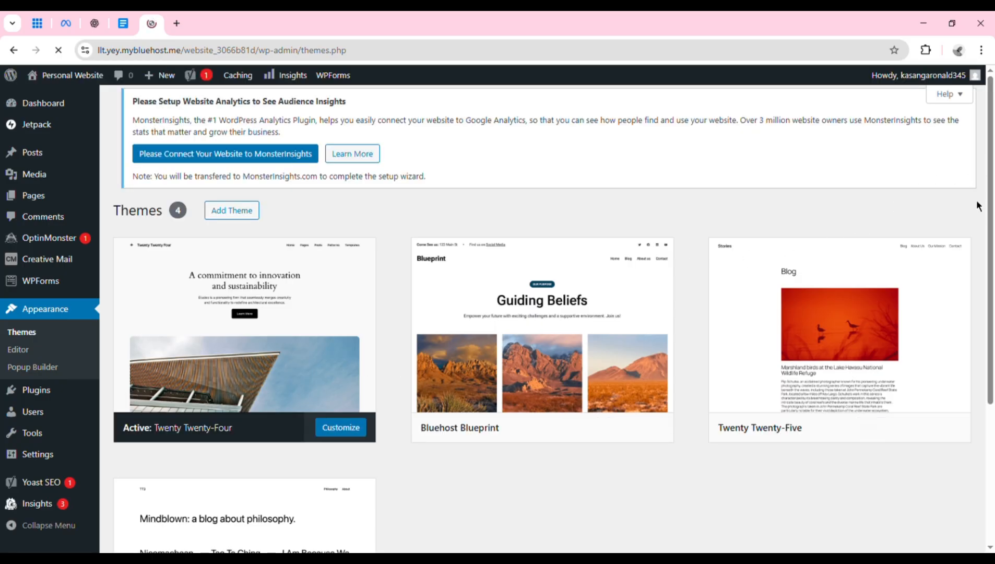
left_click_drag(991, 229, 994, 310)
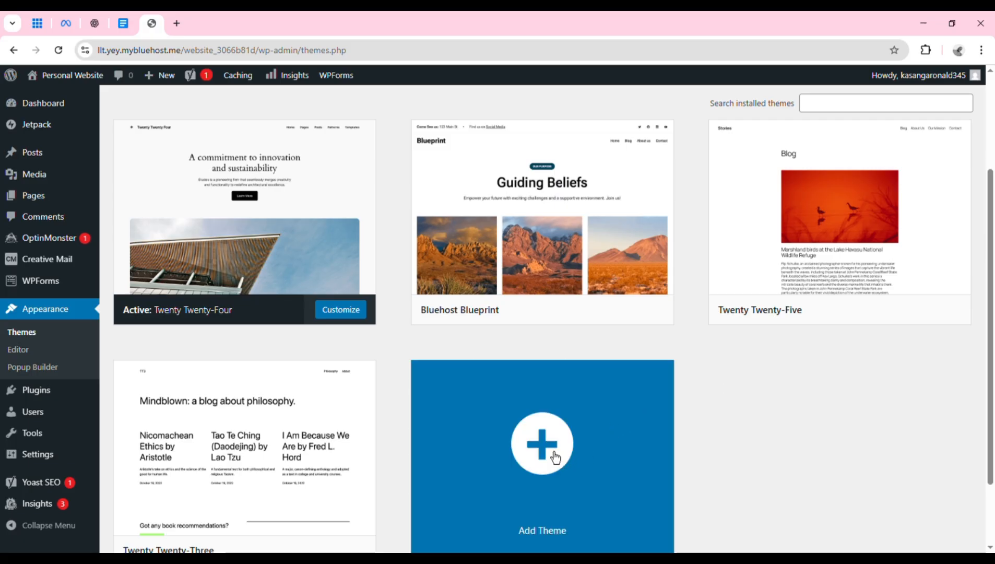
left_click(555, 457)
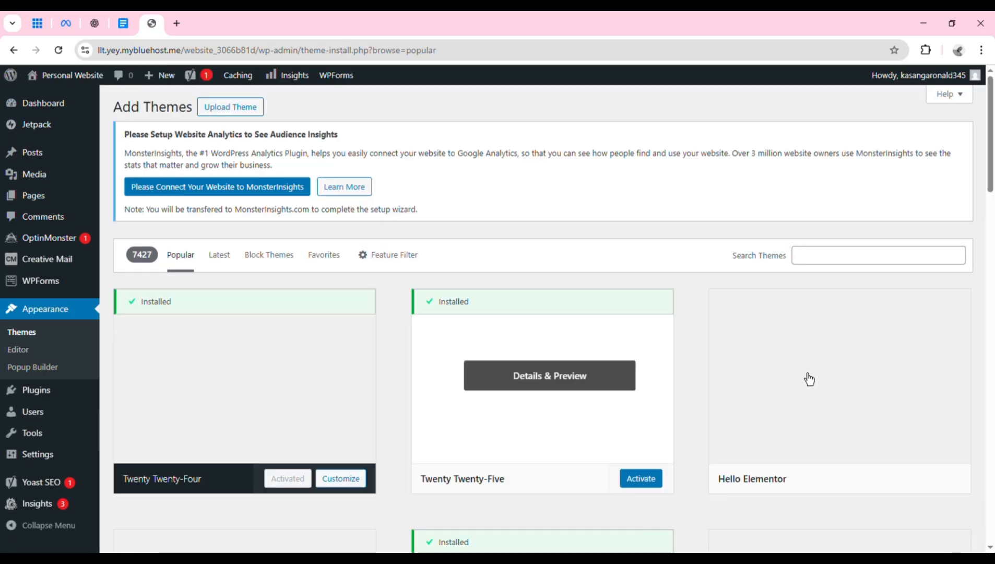
Browse the popular themes in the catalogue and examine the available designs, including Astra and Kadence.
left_click_drag(994, 158, 982, 429)
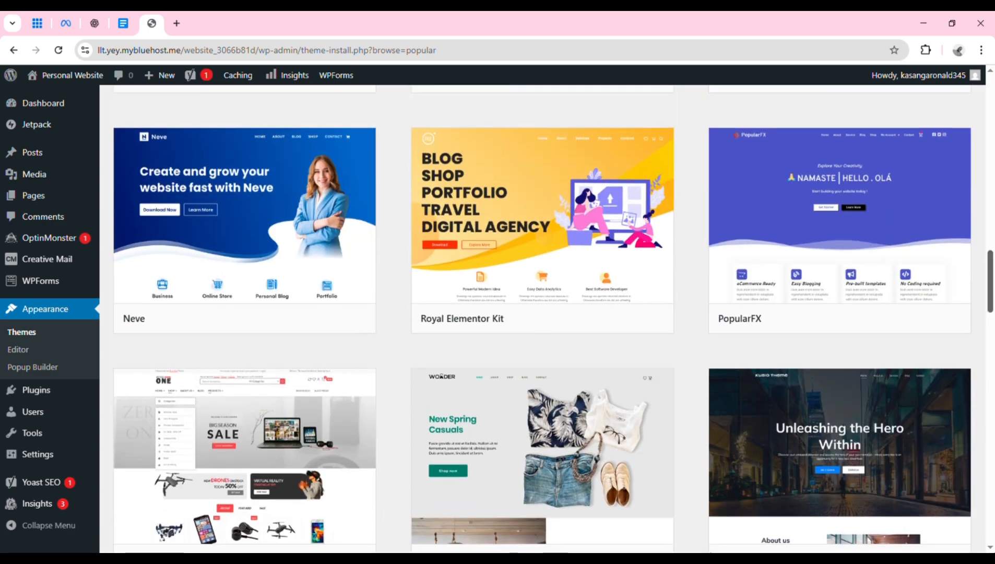
scroll(973, 413, "down", 20)
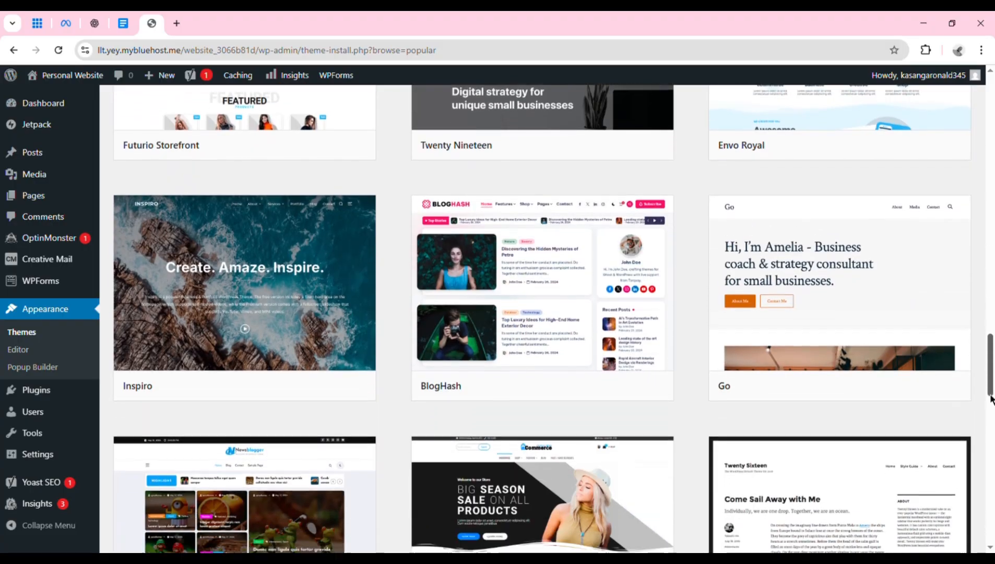
scroll(955, 467, "down", 9)
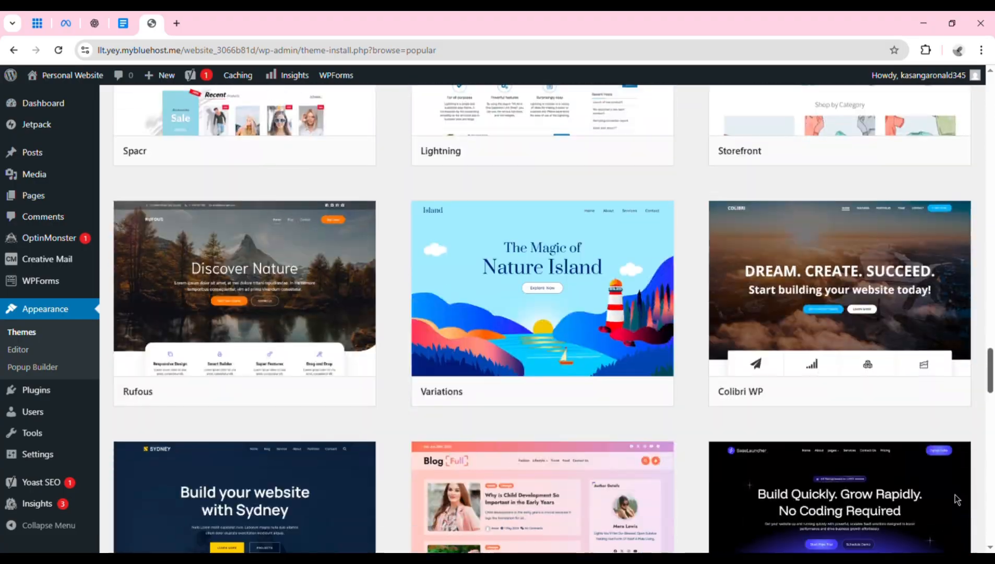
scroll(955, 495, "up", 10)
scroll(964, 448, "up", 20)
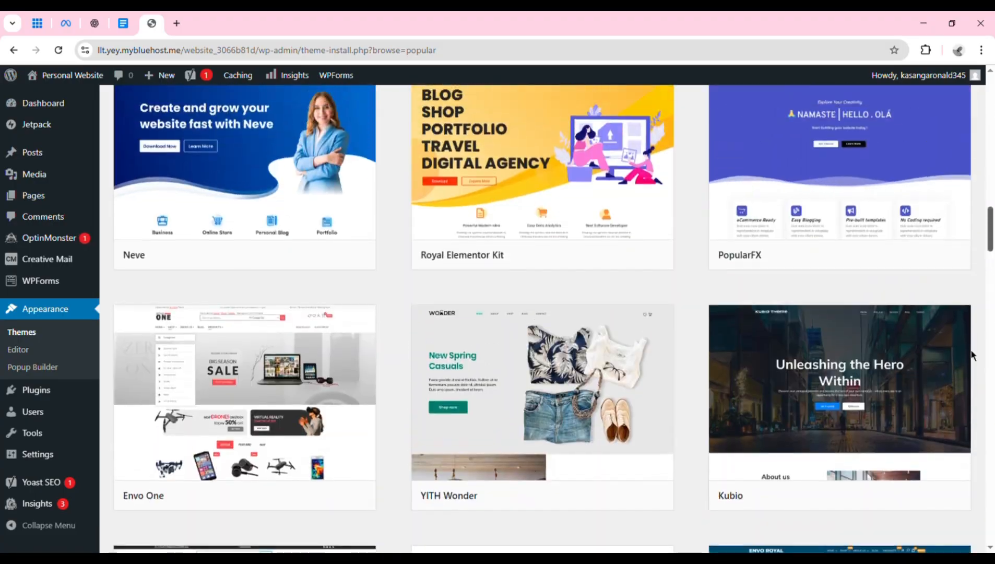
scroll(964, 266, "up", 10)
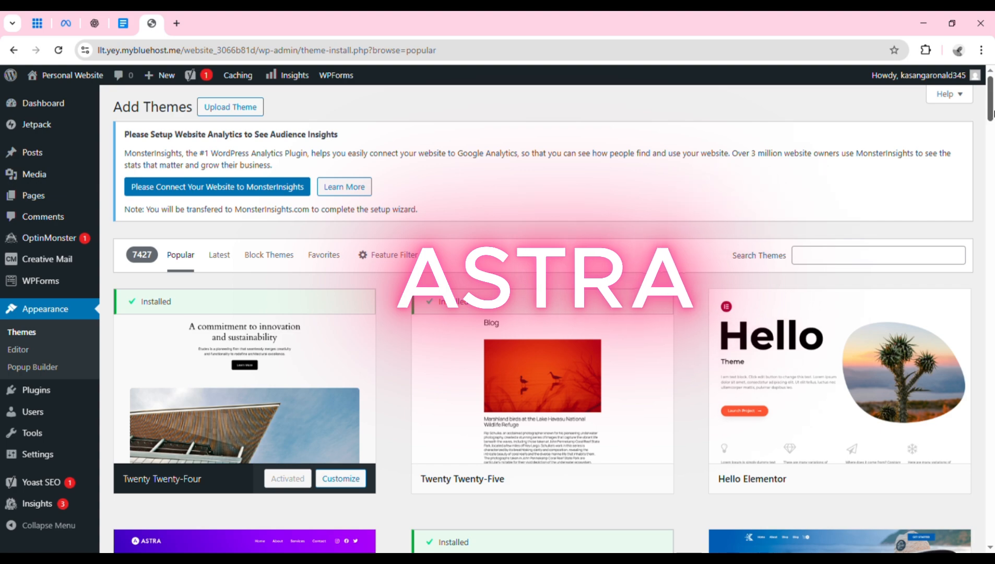
scroll(992, 137, "down", 5)
scroll(993, 136, "down", 2)
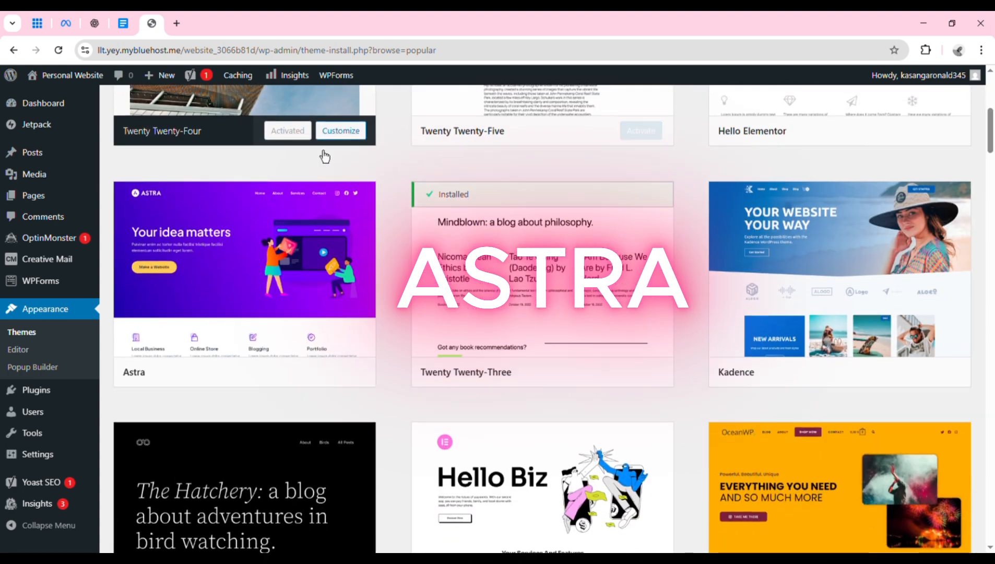
mouse_move(337, 277)
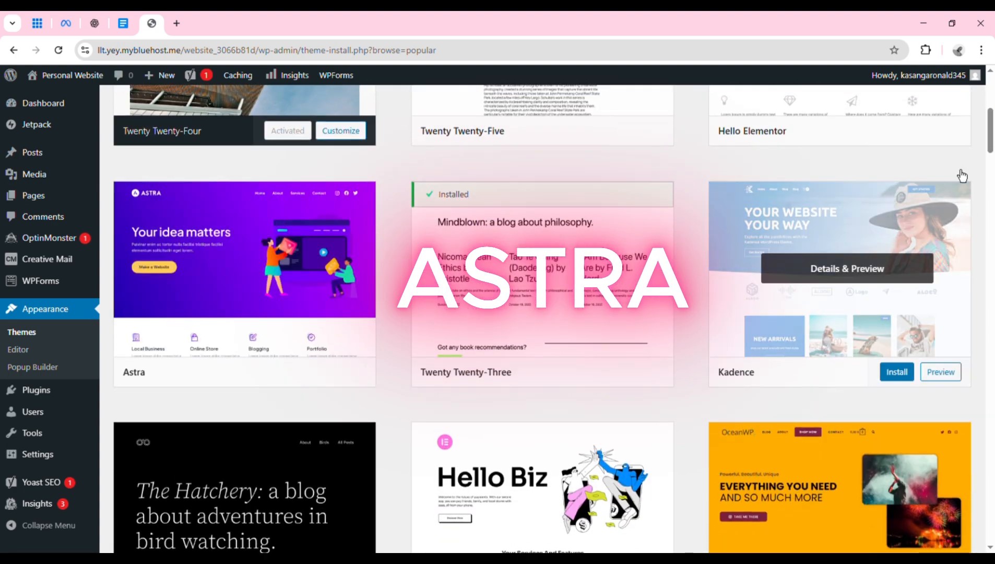
scroll(992, 141, "down", 5)
scroll(992, 141, "up", 11)
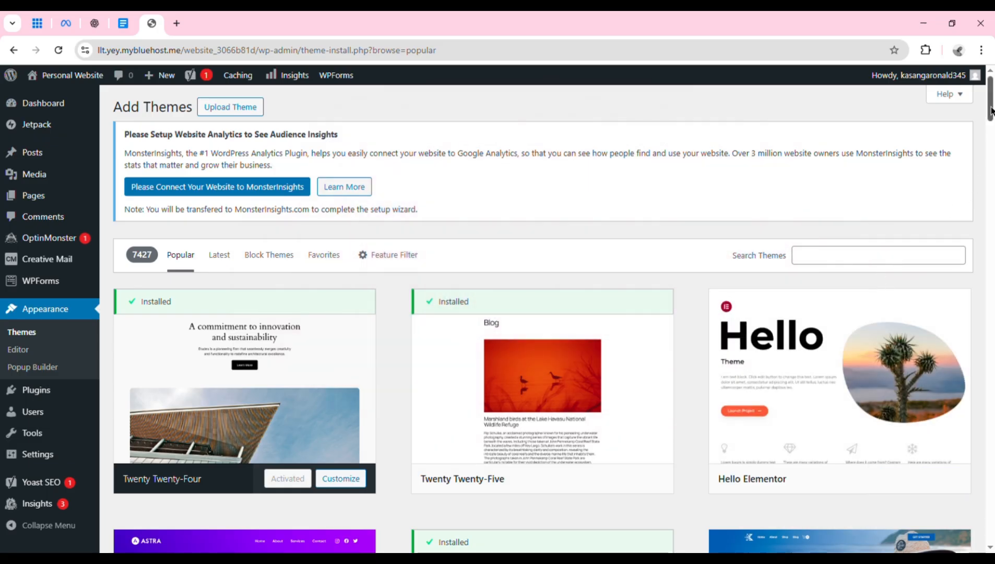
left_click_drag(990, 112, 991, 140)
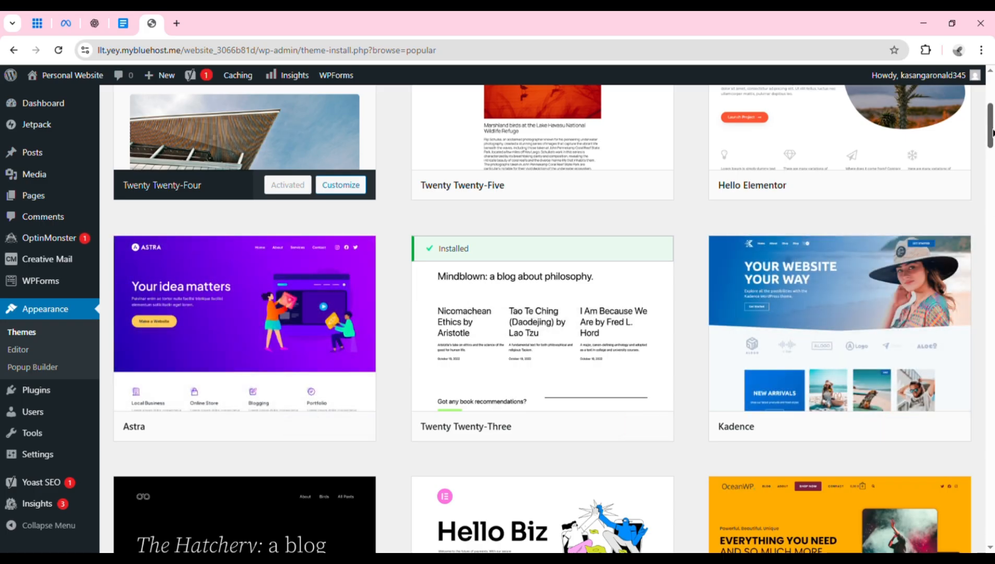
left_click_drag(993, 132, 989, 106)
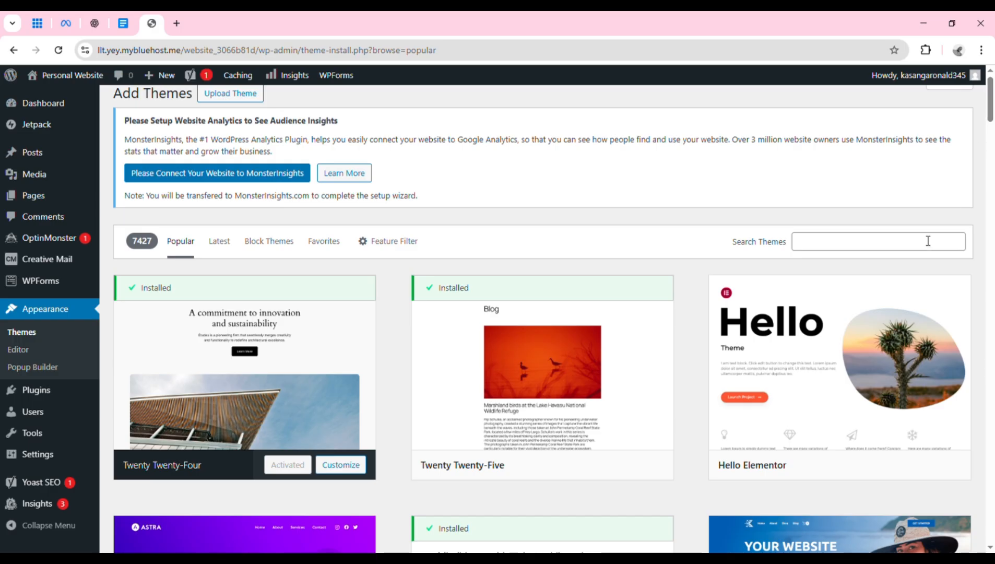
Search the theme catalogue for "Astra" and install the Astra theme.
left_click(895, 251)
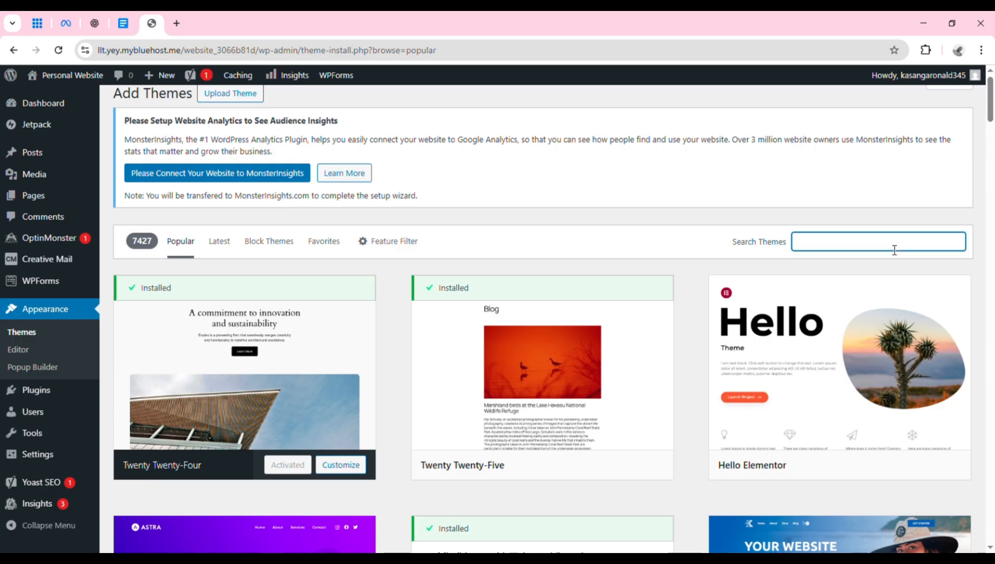
type("Astra")
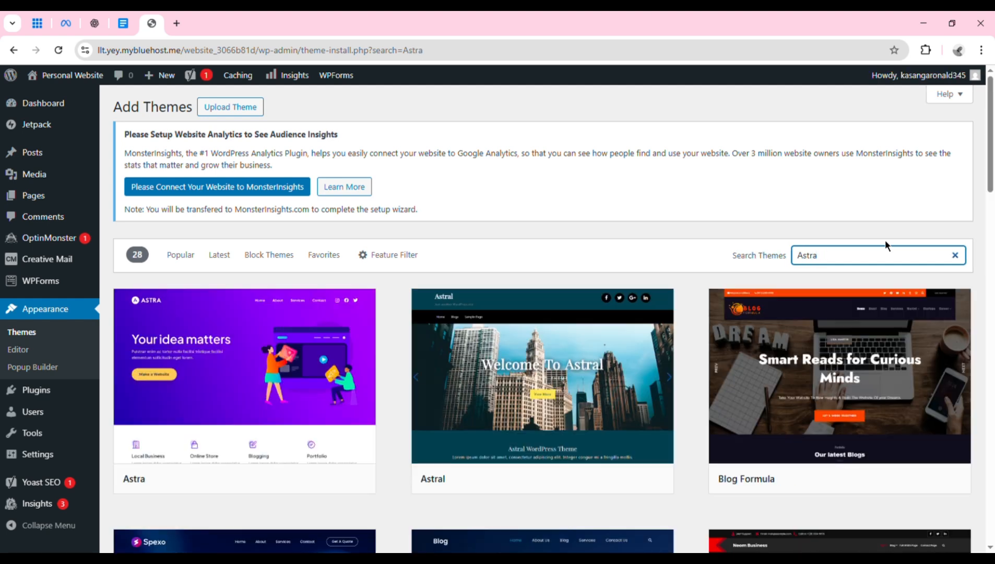
mouse_move(329, 402)
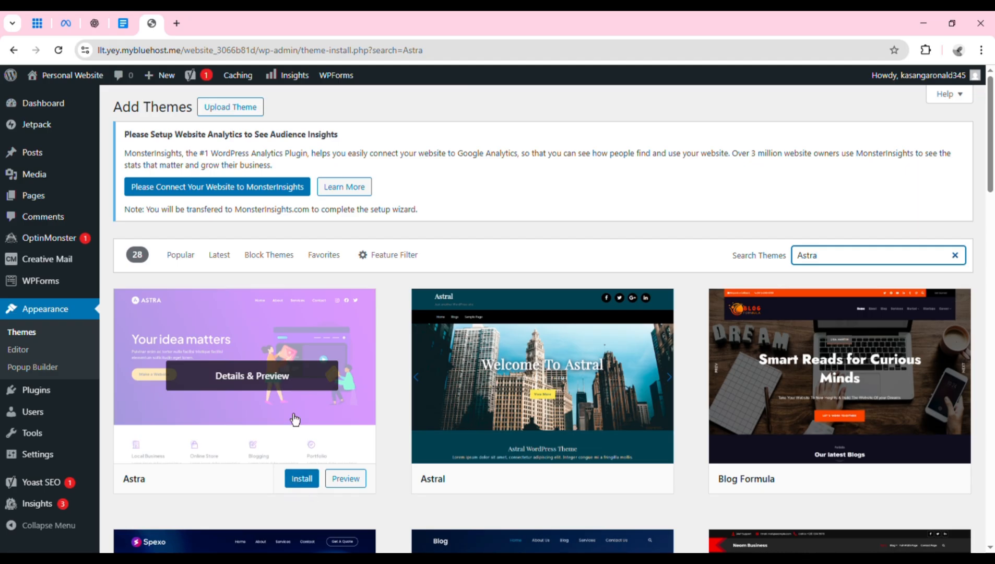
left_click(302, 479)
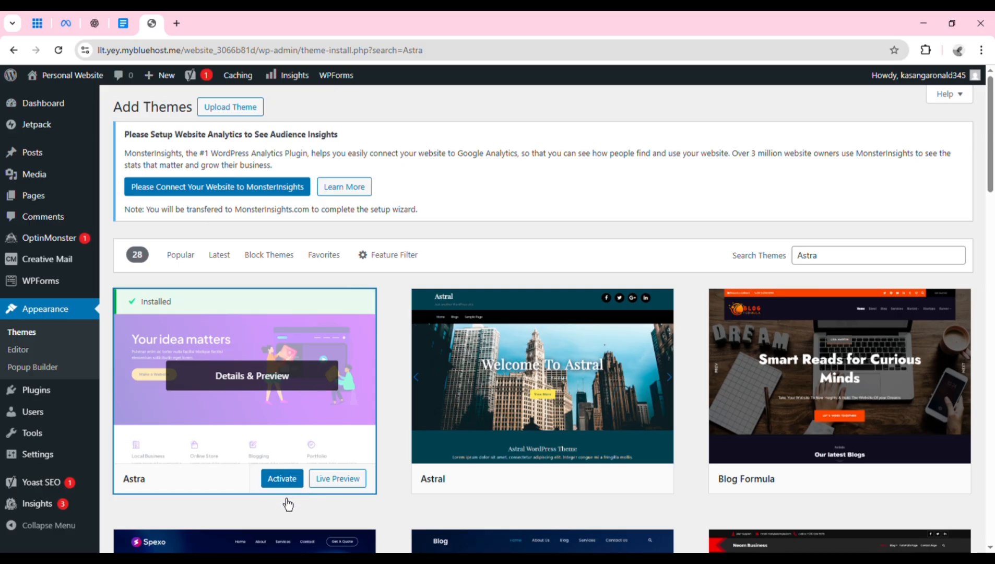
Activate the installed Astra theme and look over the site's Themes page.
left_click(288, 483)
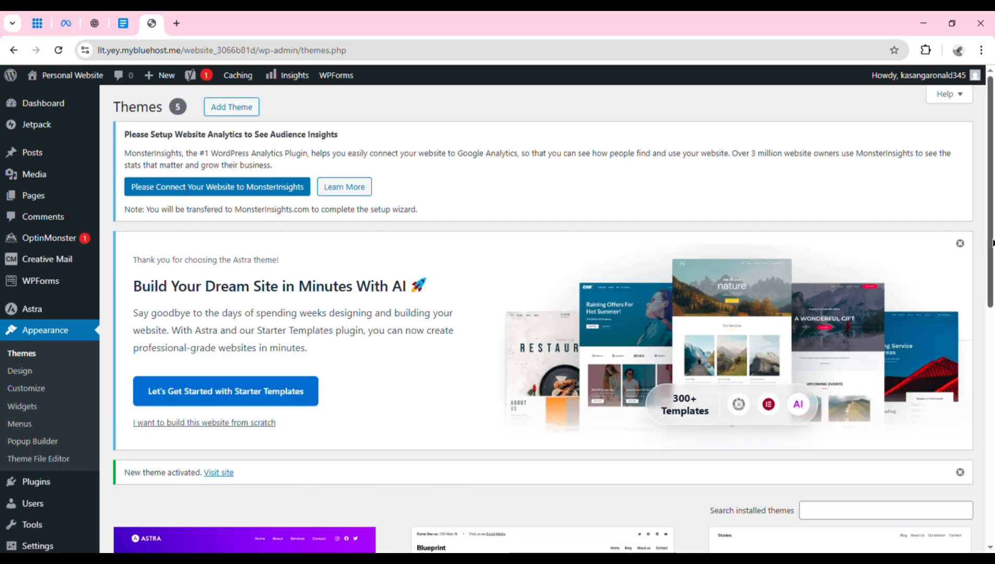
left_click_drag(994, 243, 993, 405)
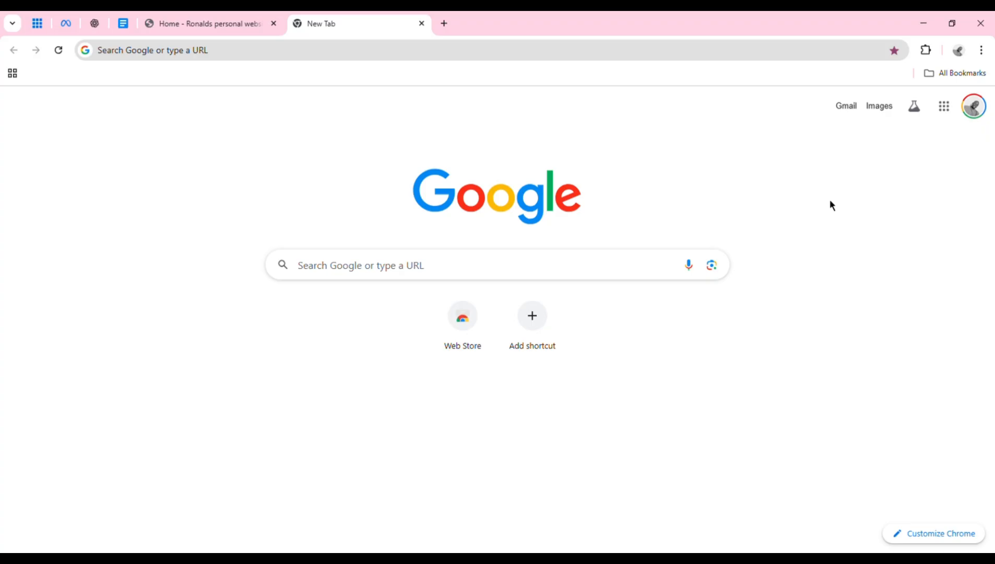
Search Google for "elementor", look through the results and open the official elementor.com website.
left_click(566, 274)
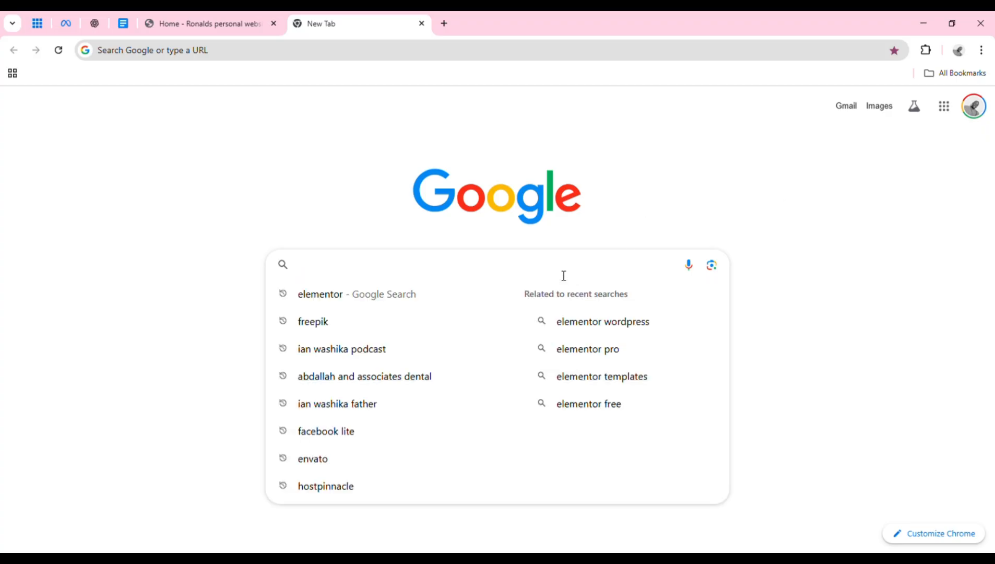
type("e")
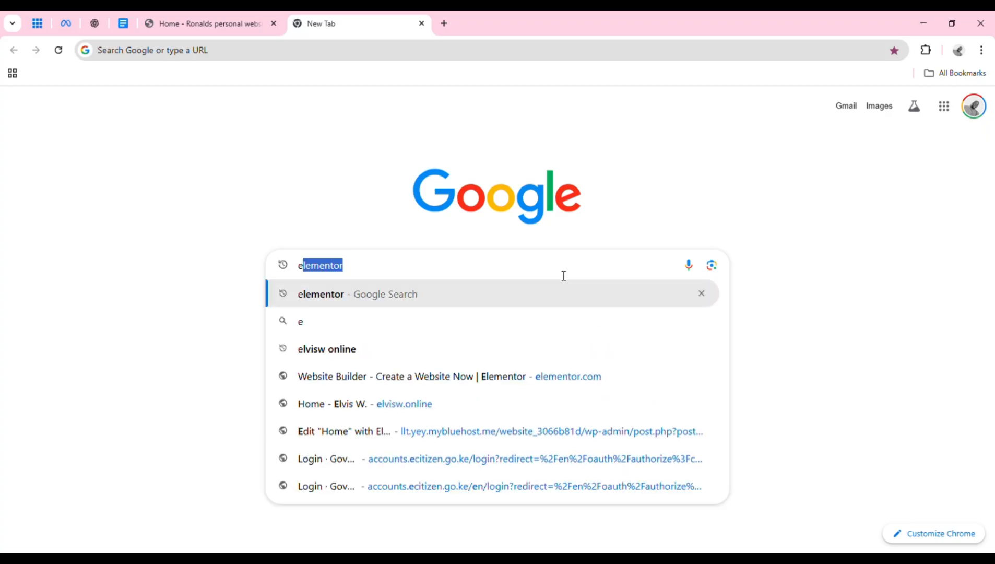
type("lem")
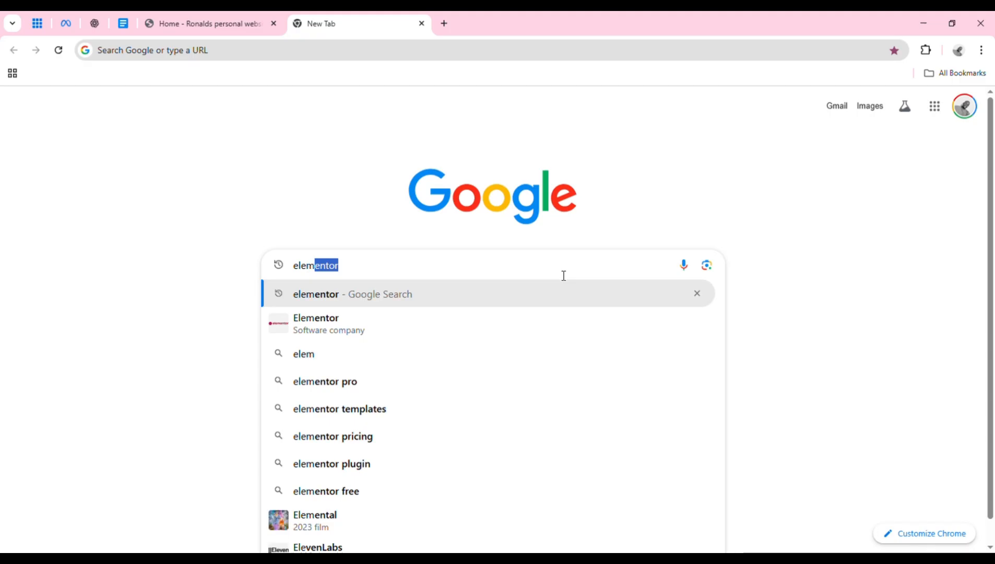
type("entor")
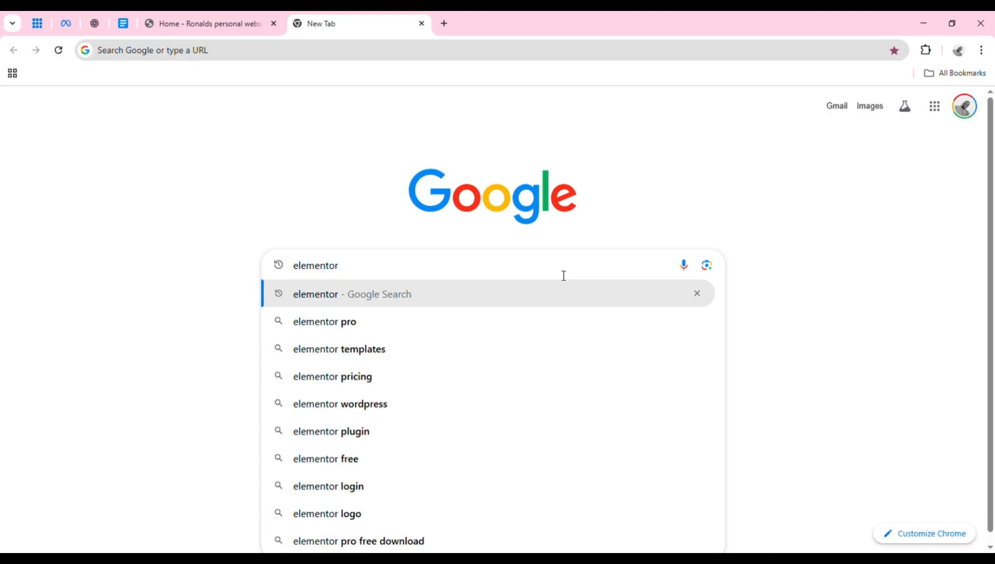
key("Return")
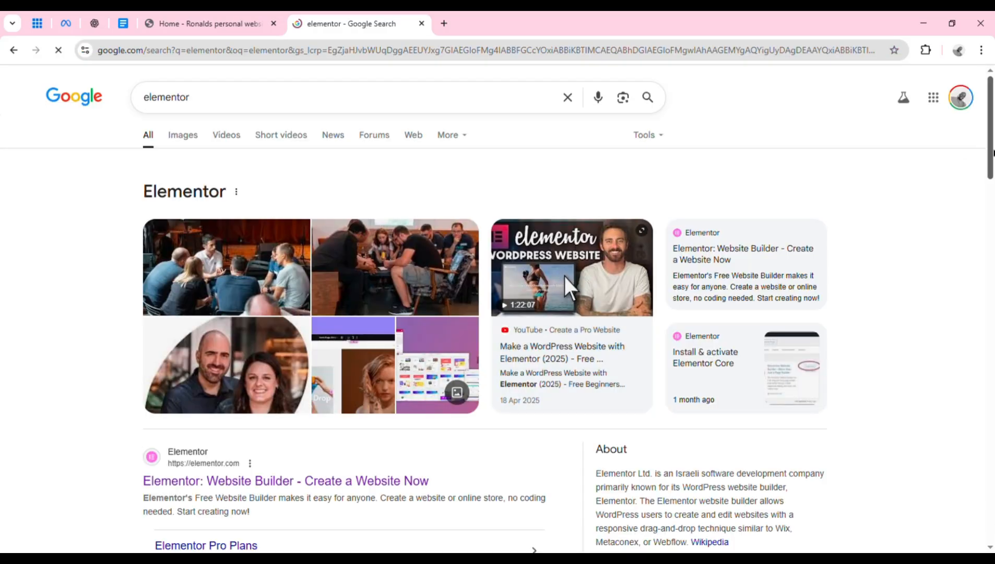
left_click_drag(994, 153, 985, 433)
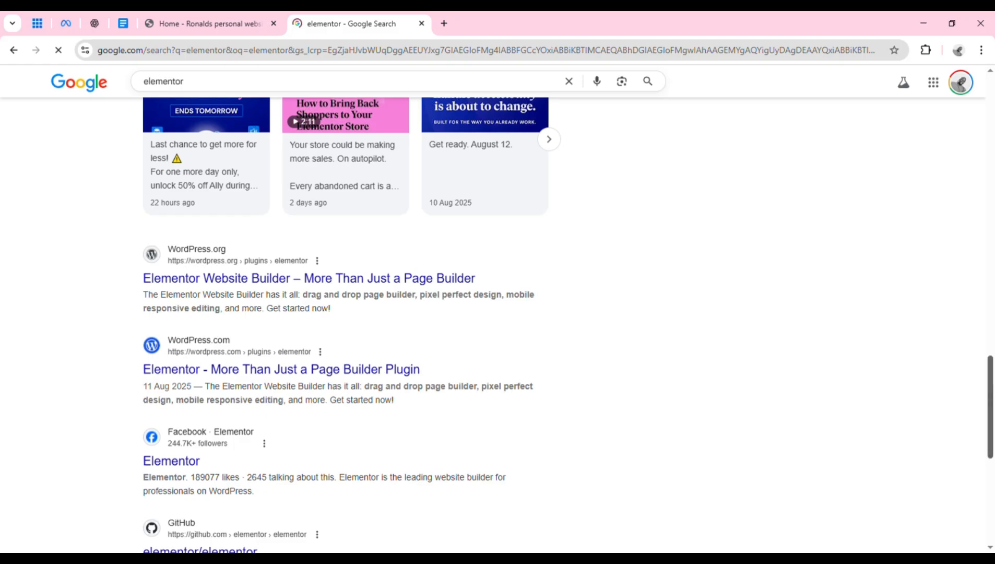
left_click_drag(991, 389, 986, 186)
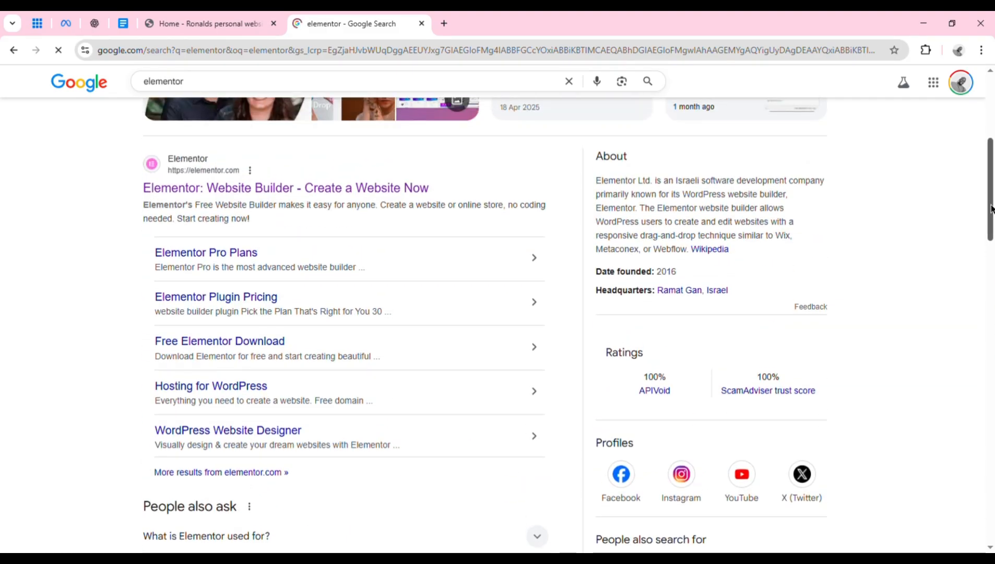
left_click_drag(991, 209, 989, 148)
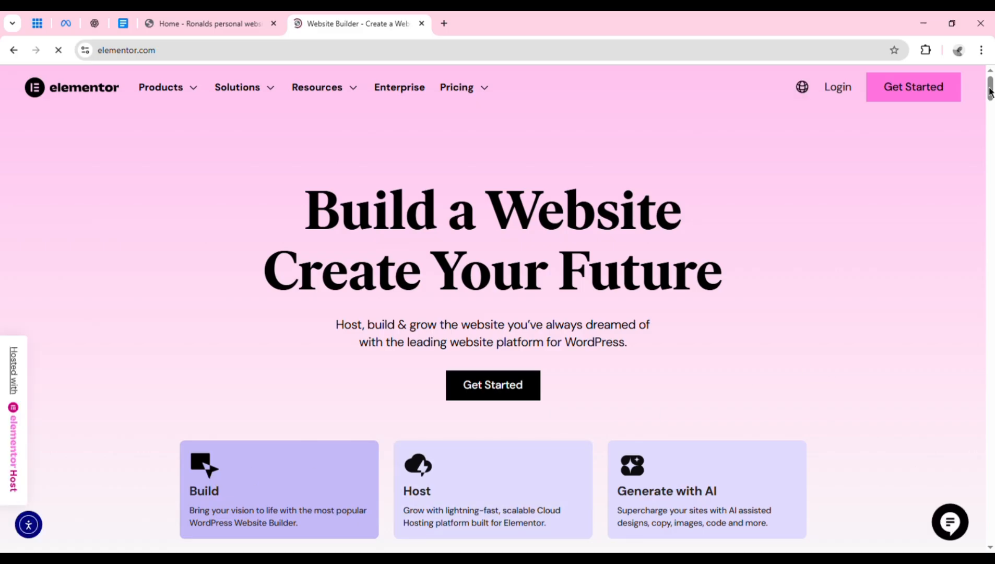
Read through the Elementor homepage, including the Build, Host and AI features and the drag-and-drop editing section.
left_click_drag(992, 94, 993, 108)
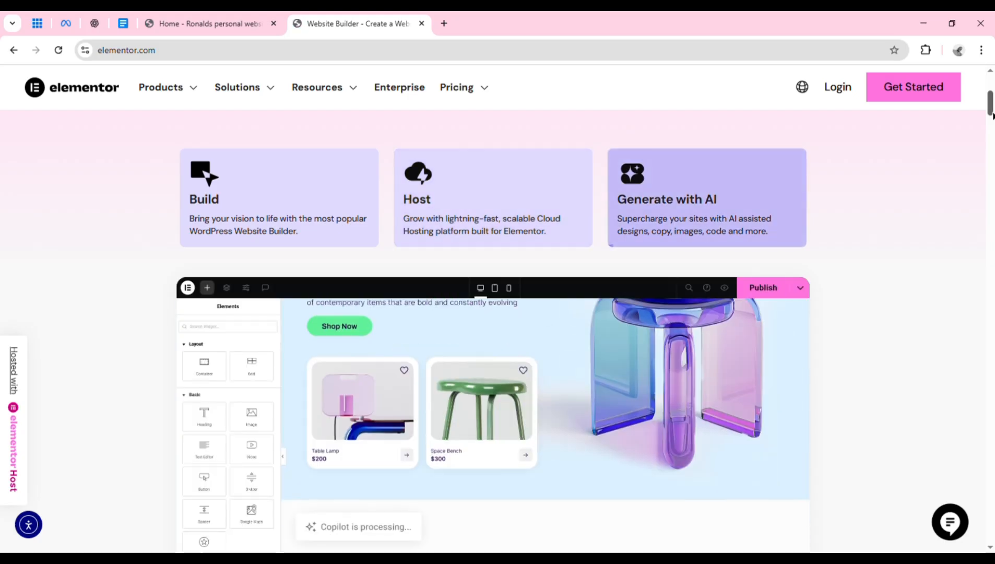
left_click_drag(991, 108, 991, 116)
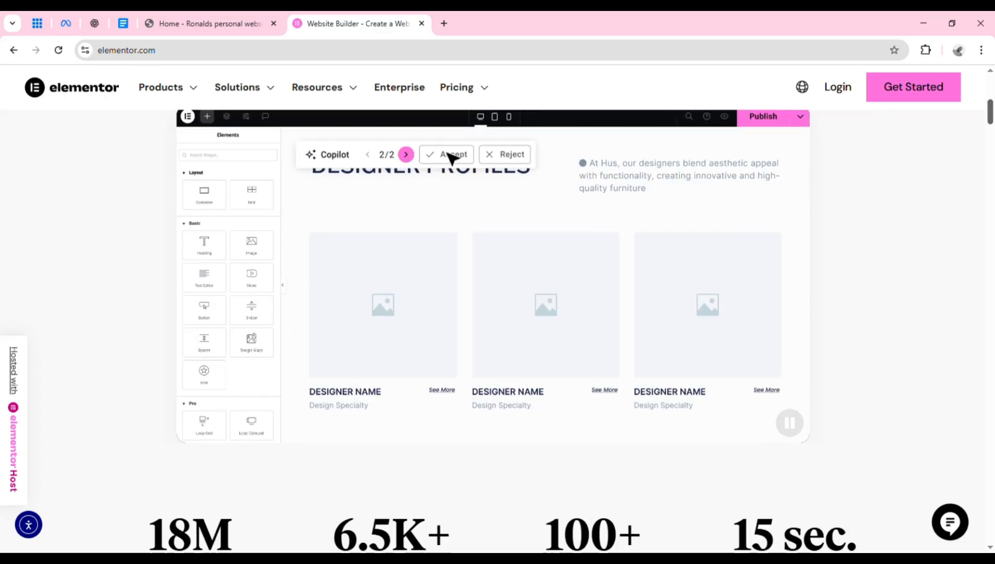
left_click_drag(992, 117, 993, 128)
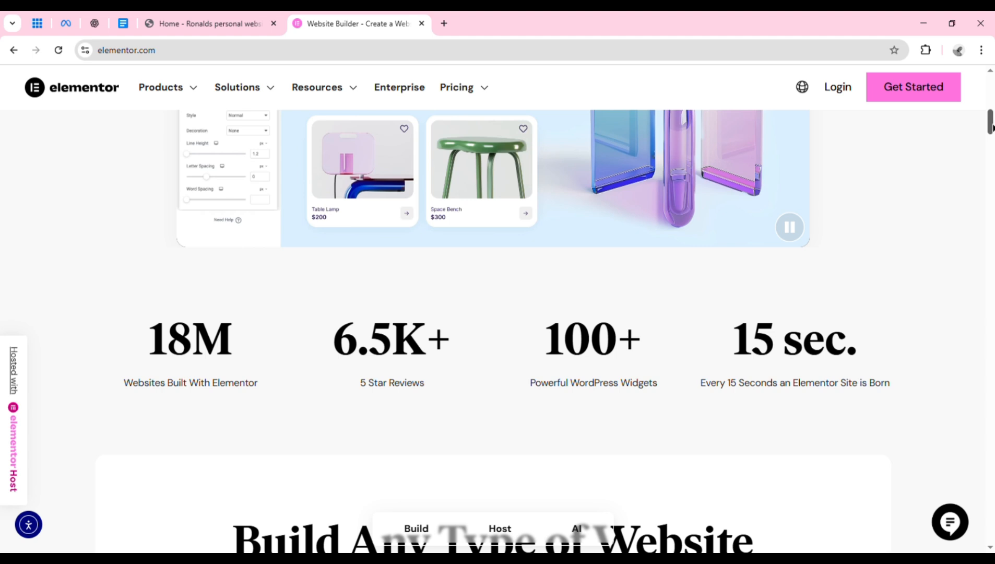
left_click_drag(993, 128, 993, 134)
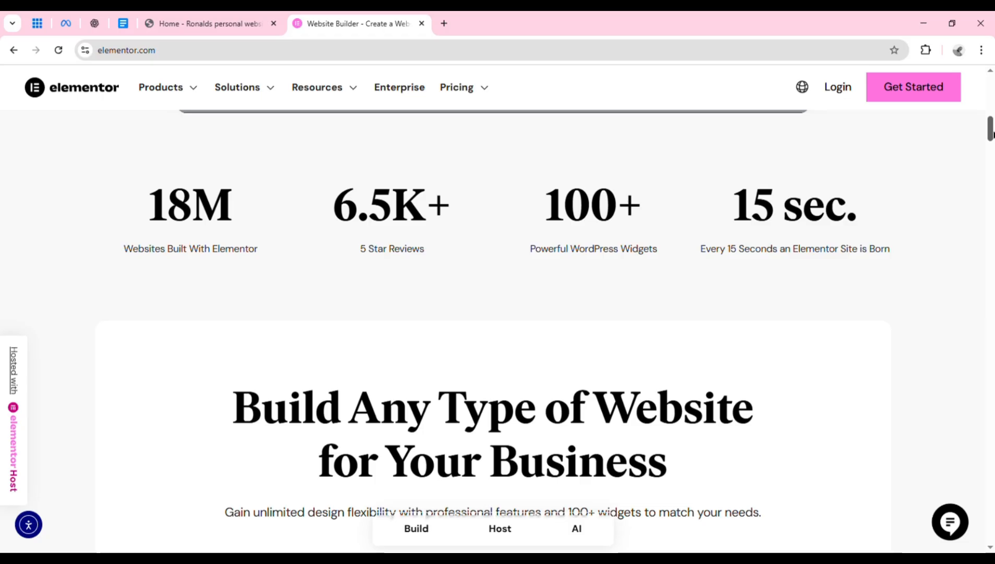
left_click_drag(993, 135, 993, 161)
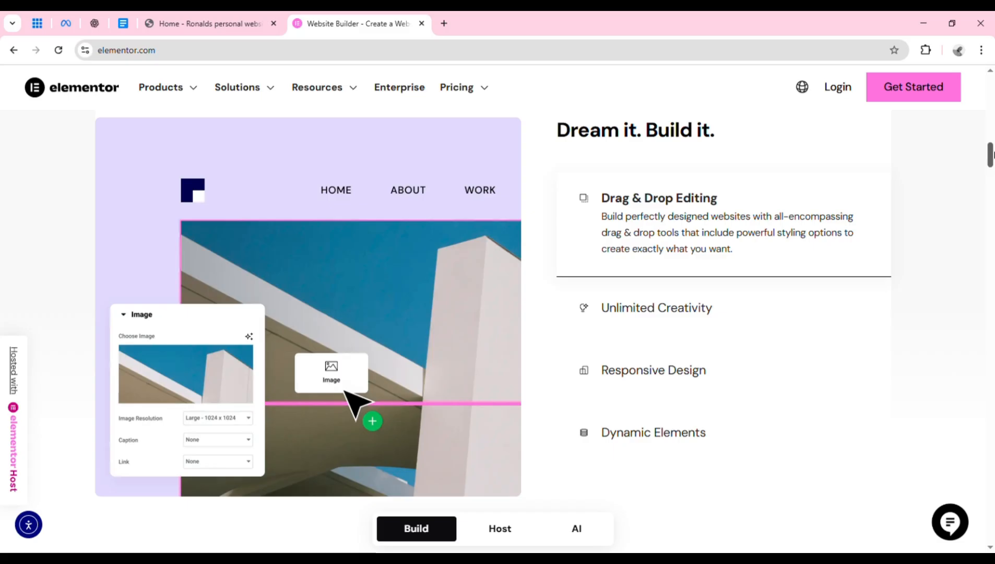
left_click_drag(992, 155, 984, 108)
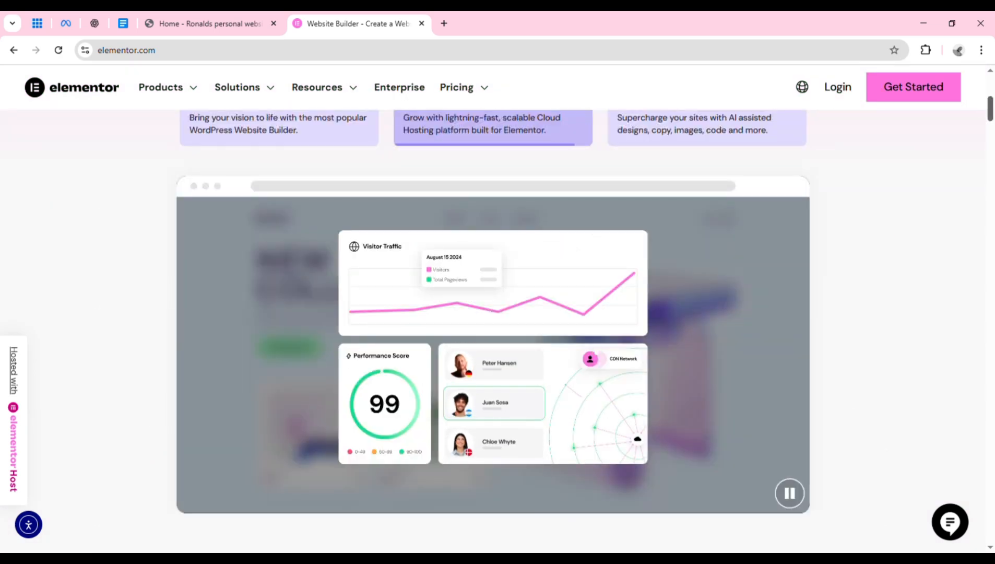
left_click_drag(991, 110, 991, 90)
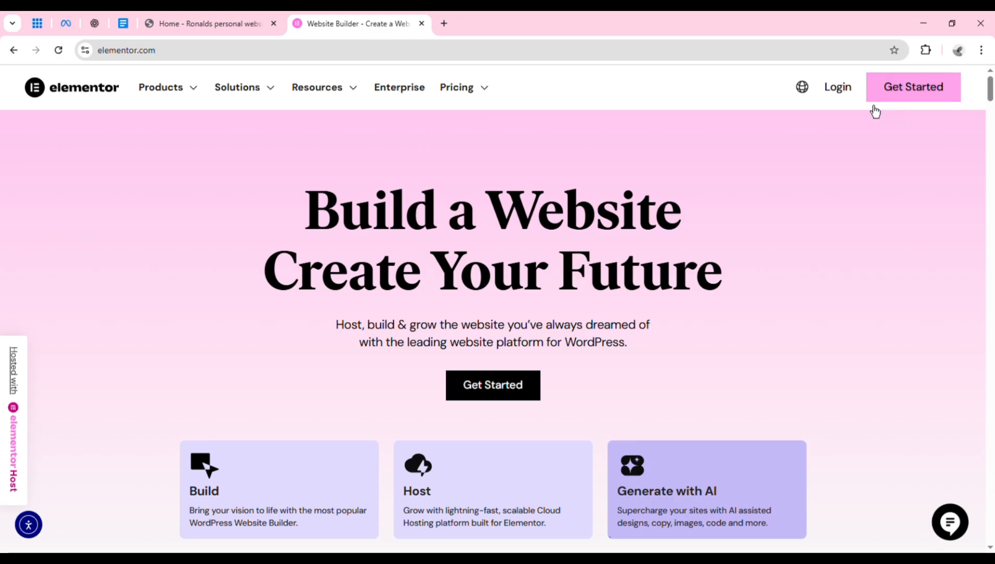
Sign in to Elementor with the personal Google account and complete the image check by selecting the three chimney pictures.
left_click(834, 93)
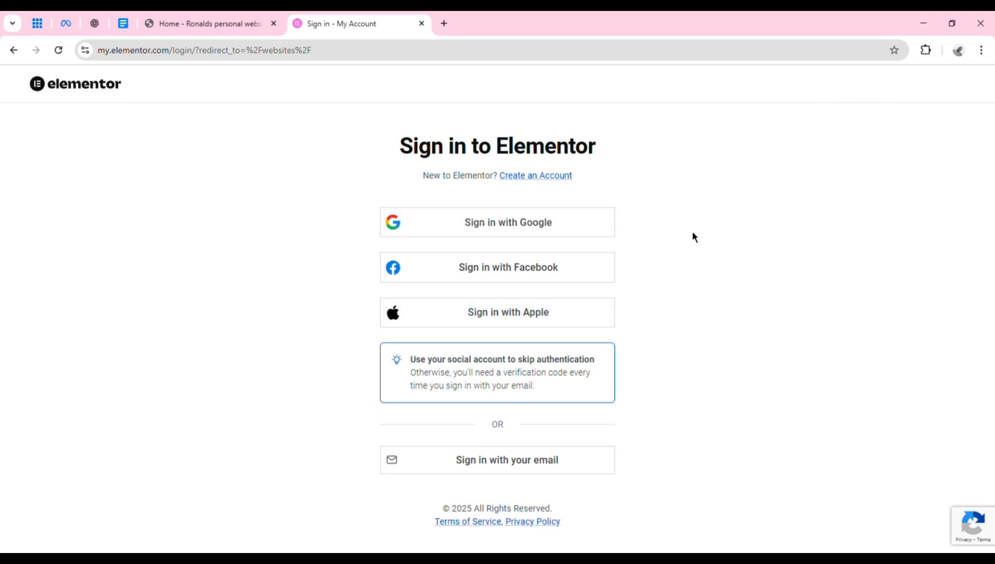
left_click(577, 233)
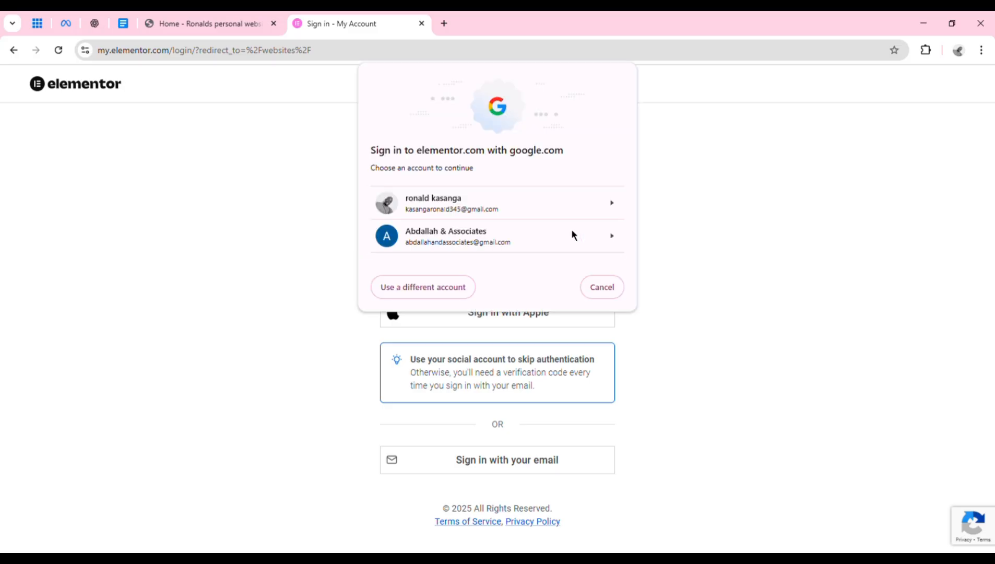
left_click(493, 203)
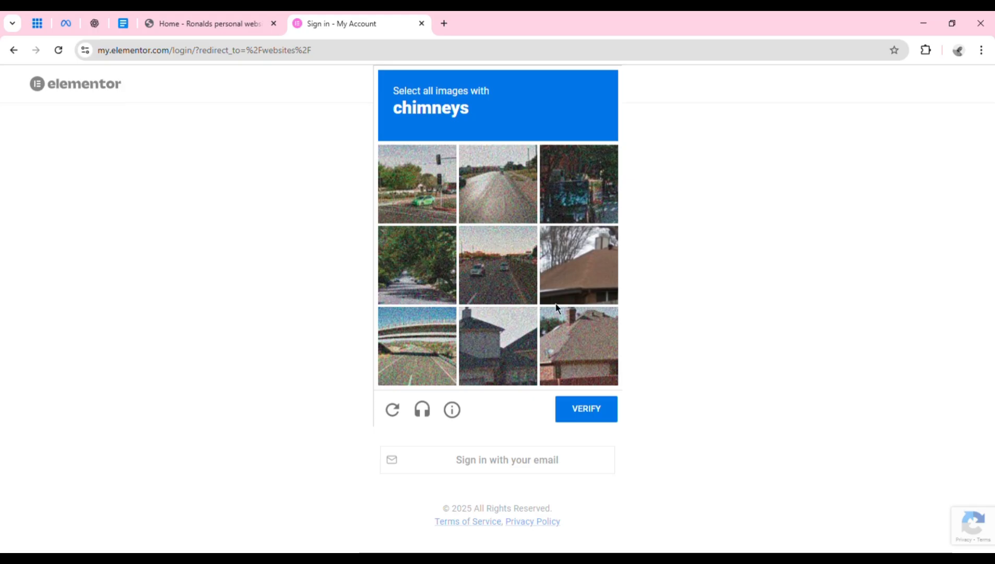
left_click(573, 333)
left_click(575, 270)
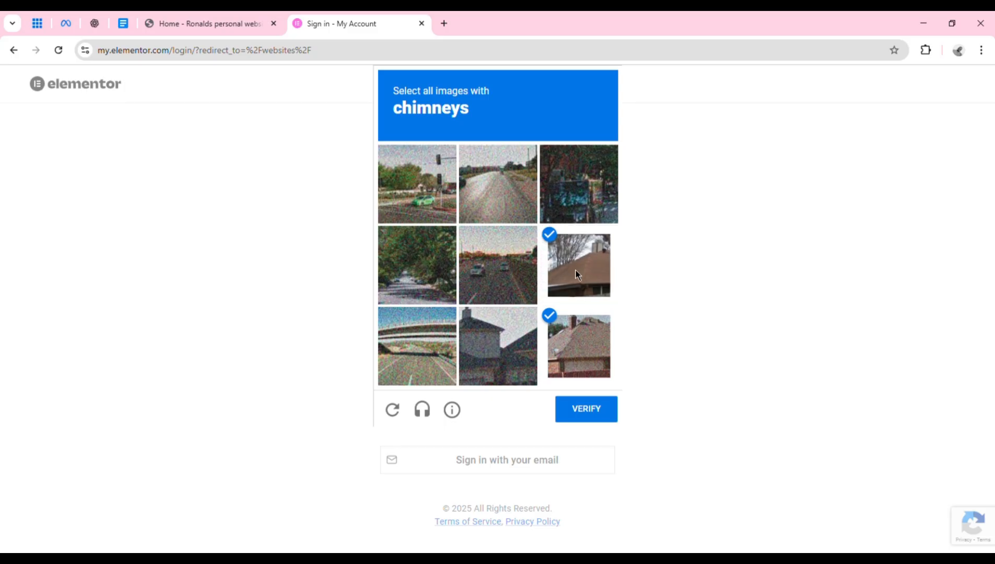
left_click(520, 332)
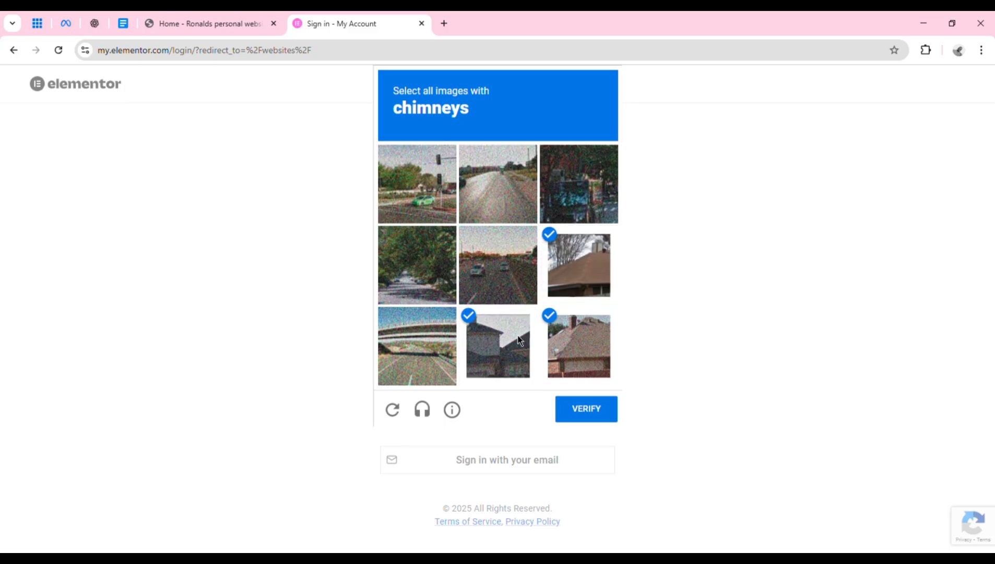
left_click(577, 415)
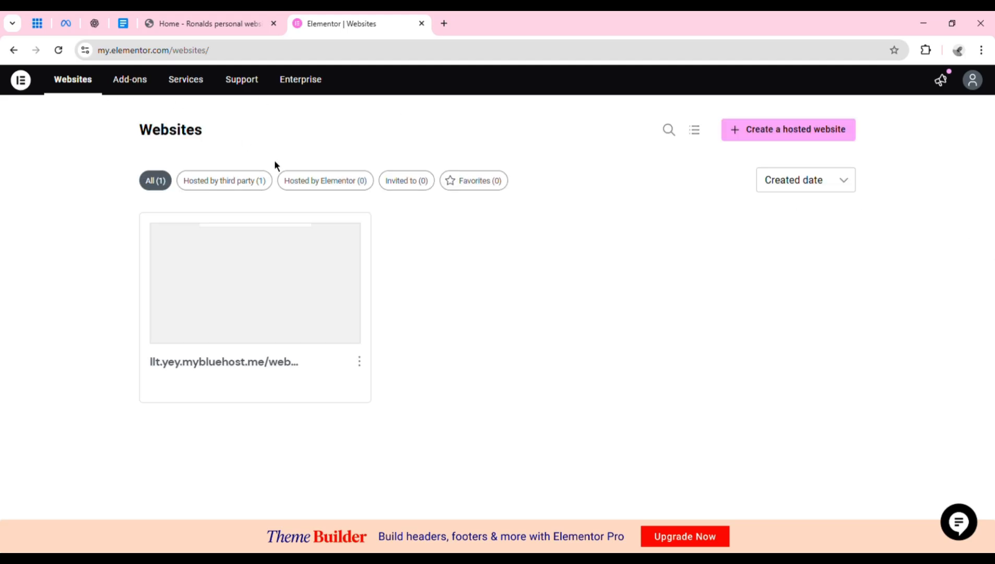
Open the Elementor account's Add-ons page and look through Elementor's own products and the recommended add-ons.
left_click(152, 97)
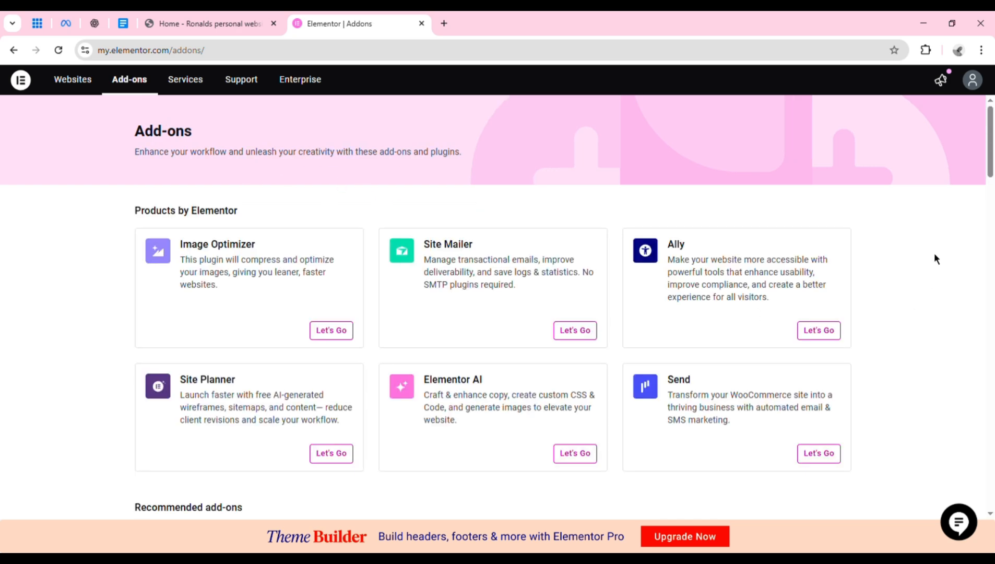
left_click_drag(993, 175, 991, 303)
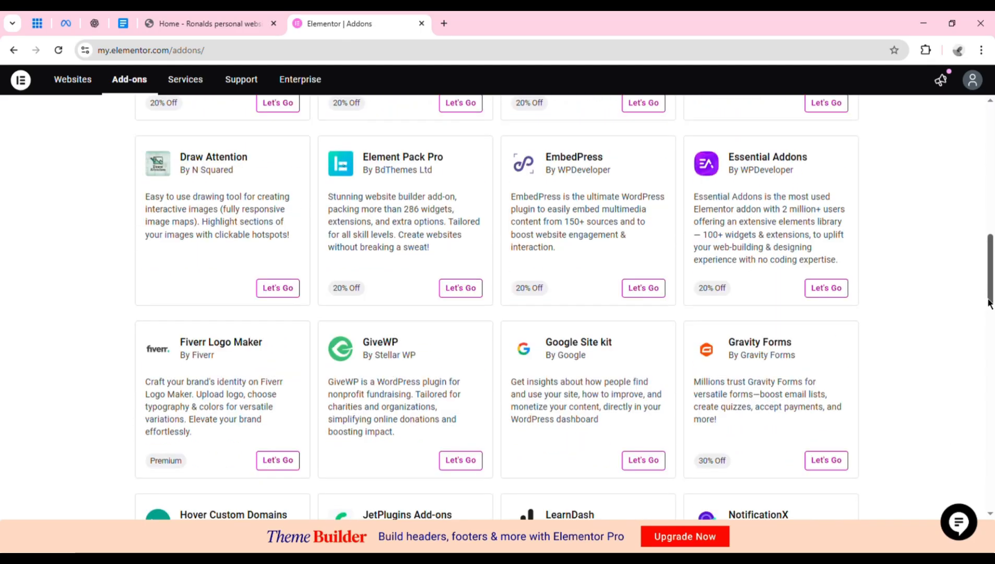
mouse_move(991, 302)
left_mouse_down()
mouse_move(990, 485)
mouse_move(990, 154)
left_mouse_up()
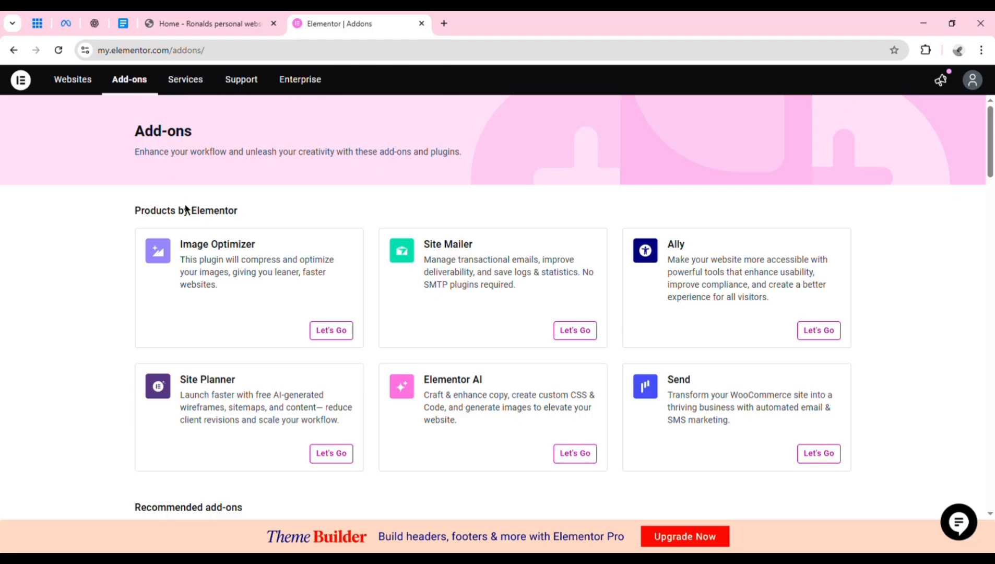
Return to the account's website list, view the connected website live, and close it along with the site's options.
left_click(91, 96)
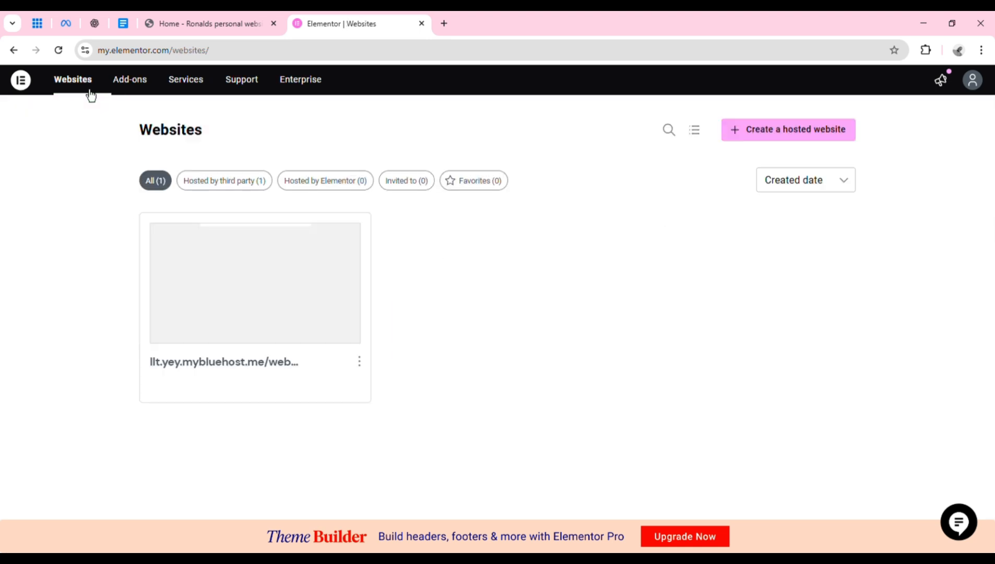
mouse_move(250, 348)
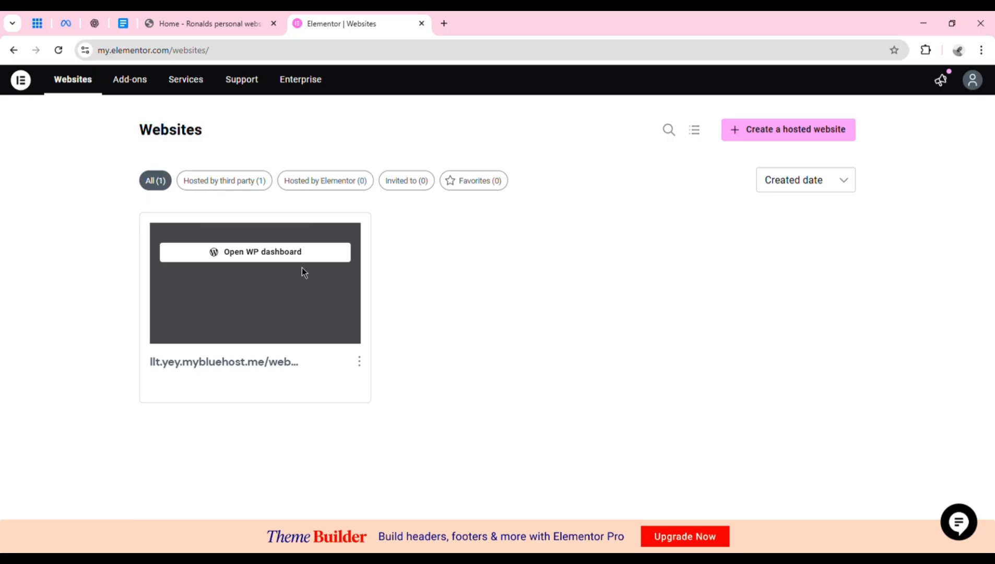
left_click(363, 371)
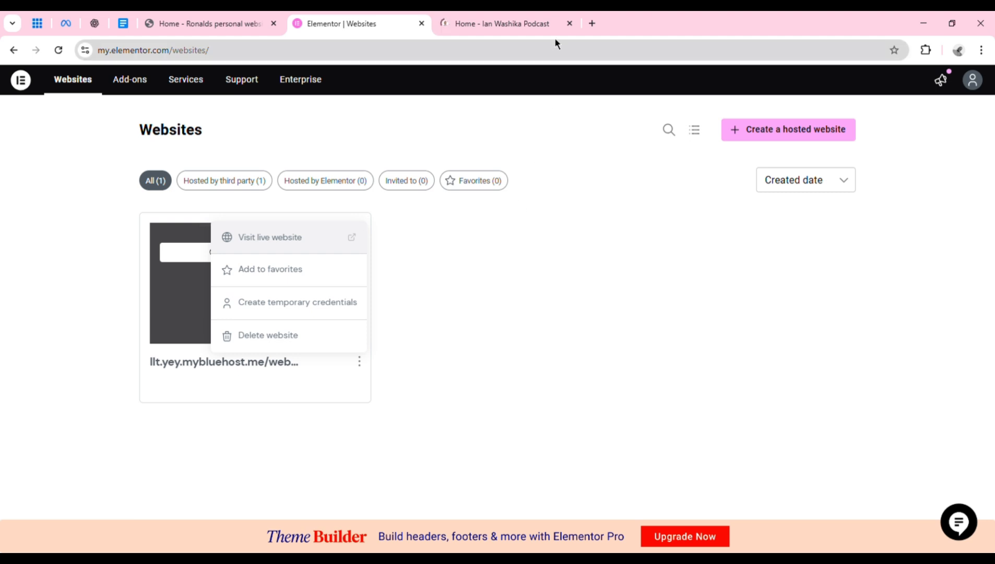
left_click(517, 31)
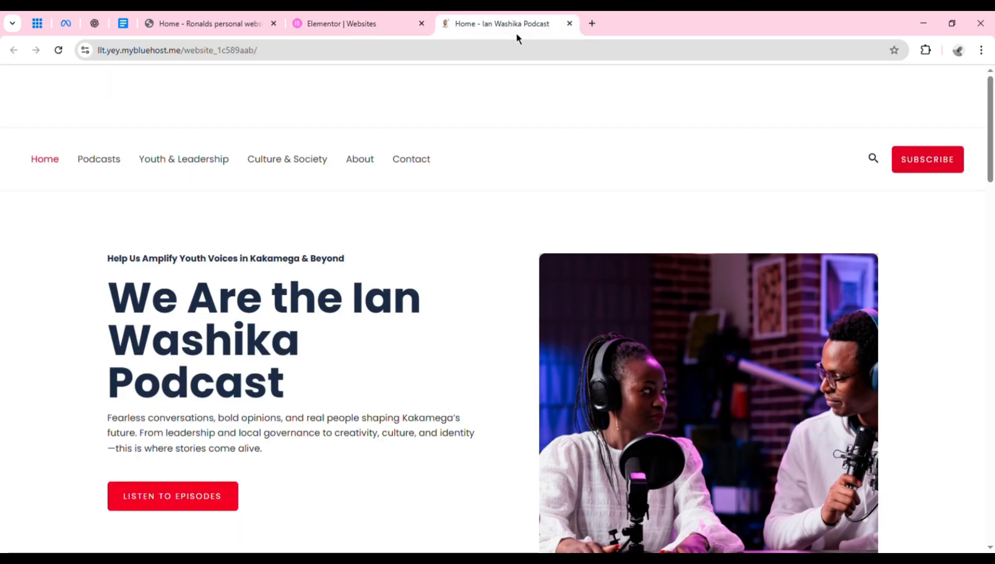
left_click(569, 24)
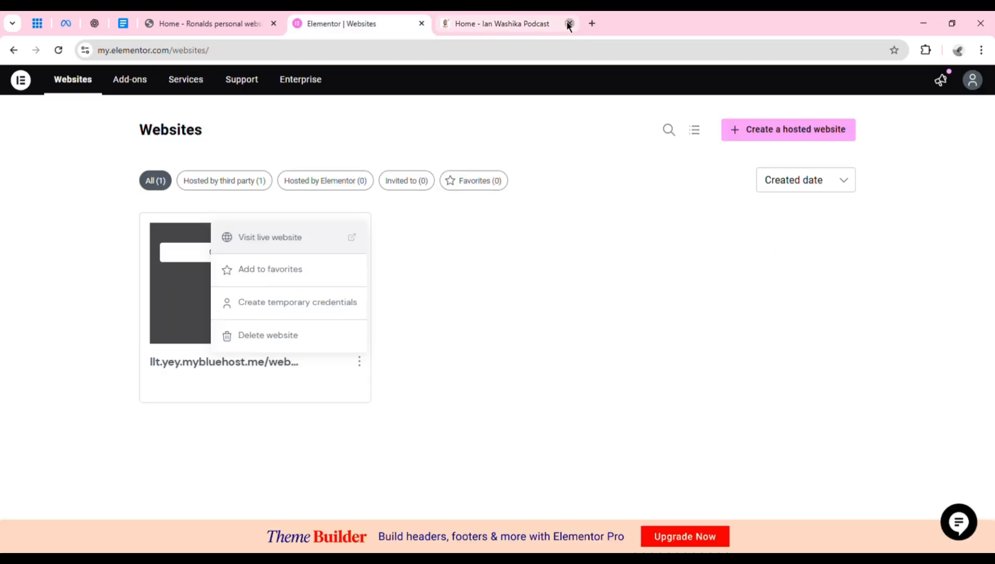
left_click(489, 292)
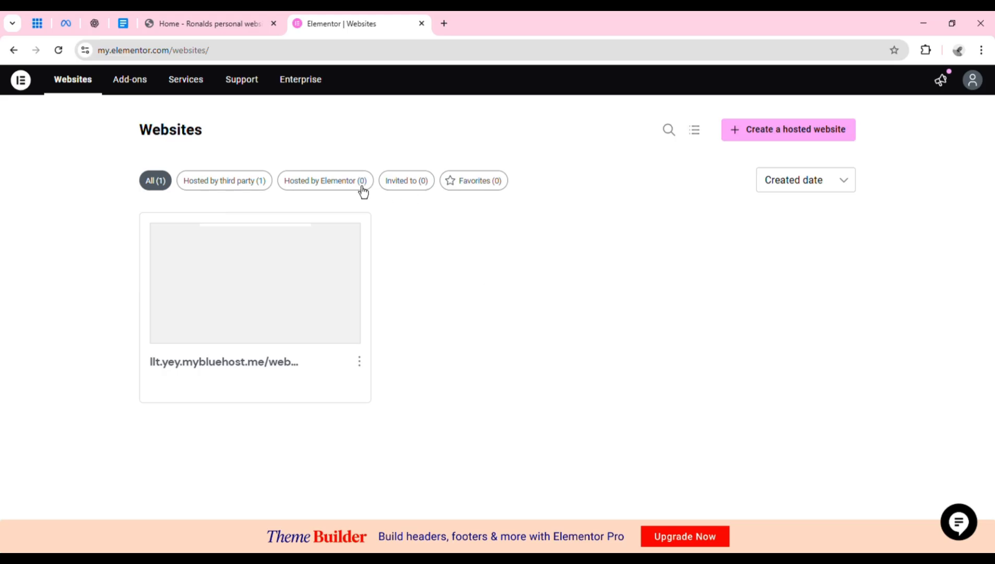
Look over the Elementor account's Support page and the Enterprise page with its contact form.
left_click(248, 94)
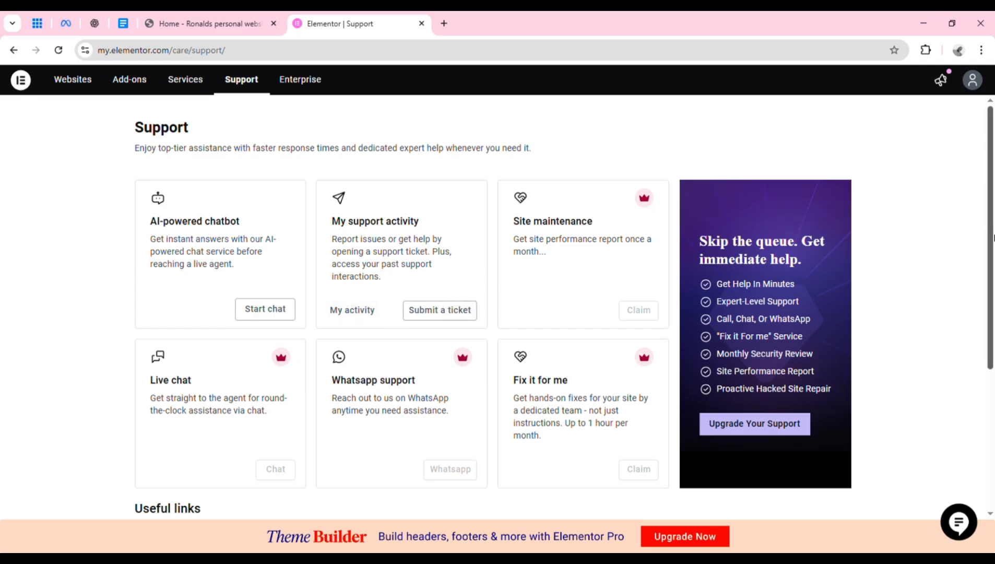
mouse_move(993, 238)
left_mouse_down()
mouse_move(993, 512)
mouse_move(993, 232)
left_mouse_up()
left_click(324, 93)
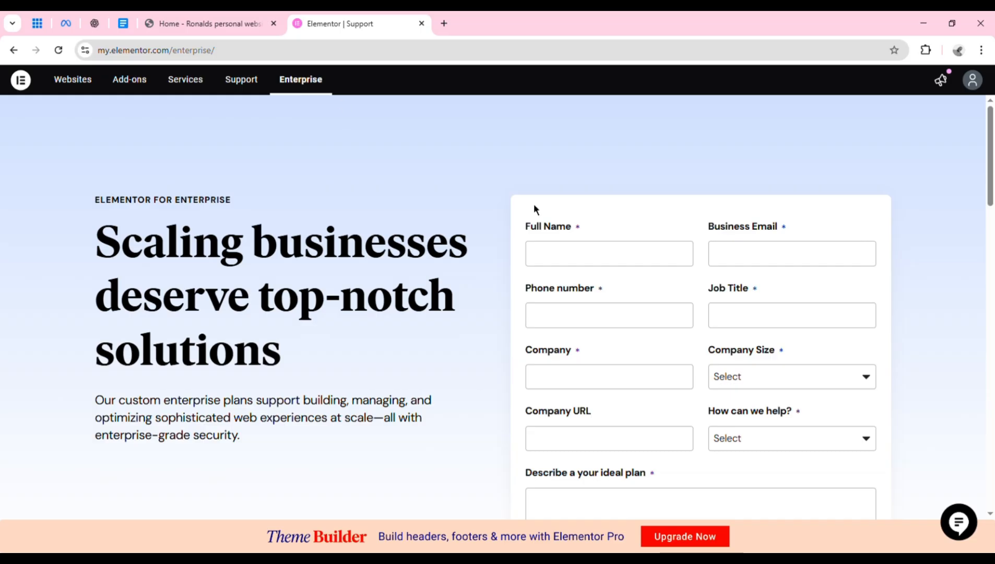
left_click_drag(990, 192, 989, 230)
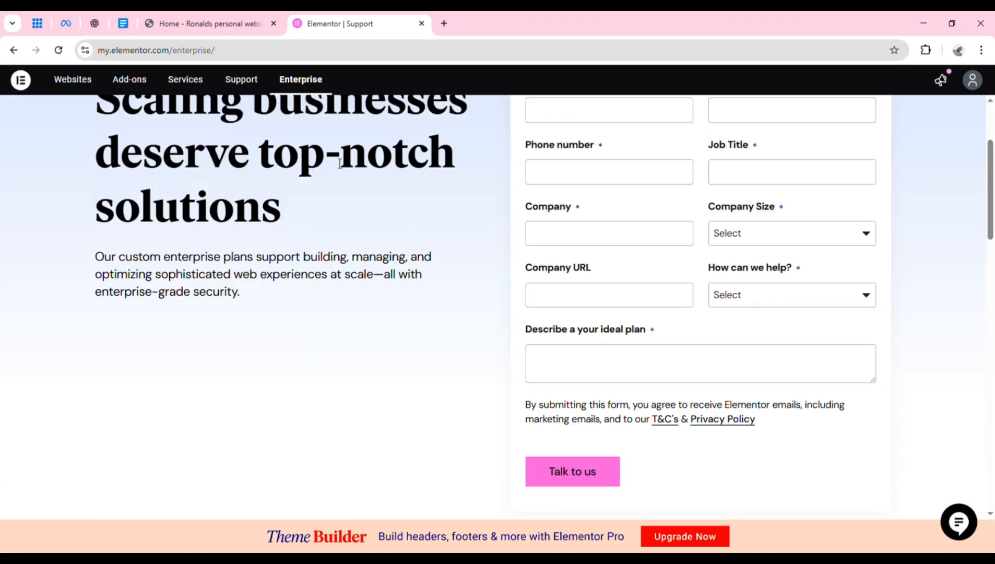
Reopen the Elementor account's Add-ons page and browse the full list of recommended add-ons down to Weglot.
left_click(142, 90)
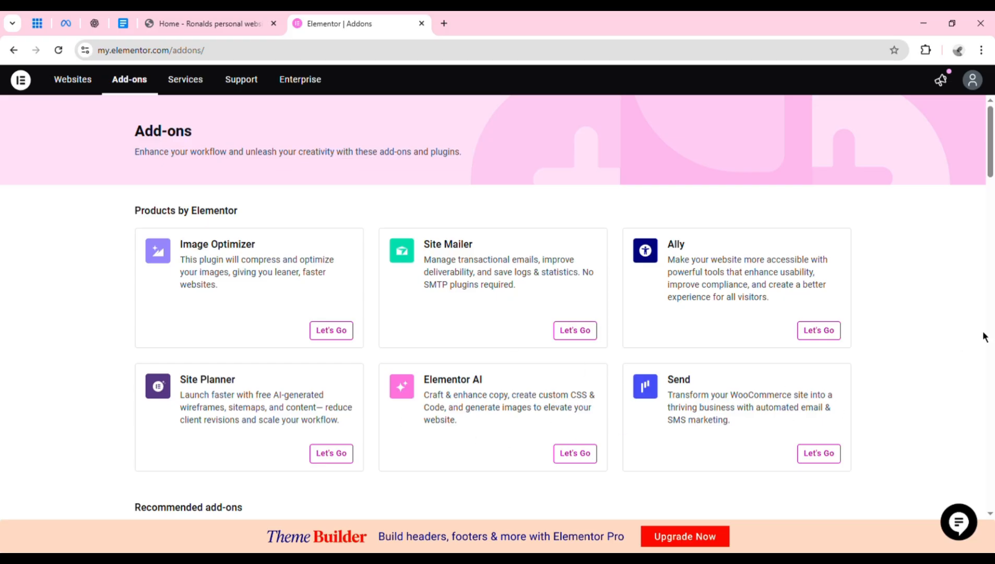
scroll(991, 138, "down", 4)
scroll(495, 308, "down", 5)
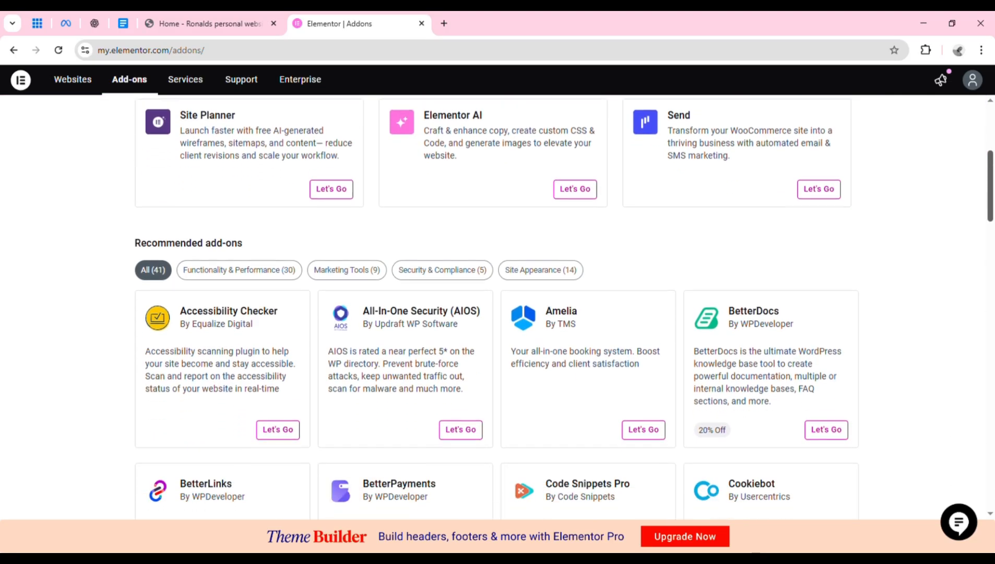
scroll(495, 308, "down", 5)
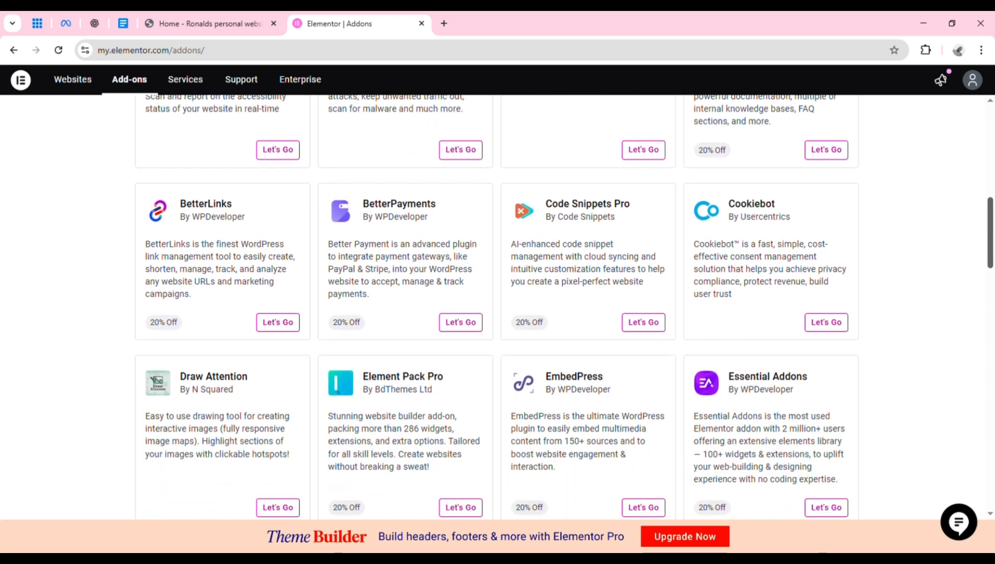
scroll(495, 308, "down", 4)
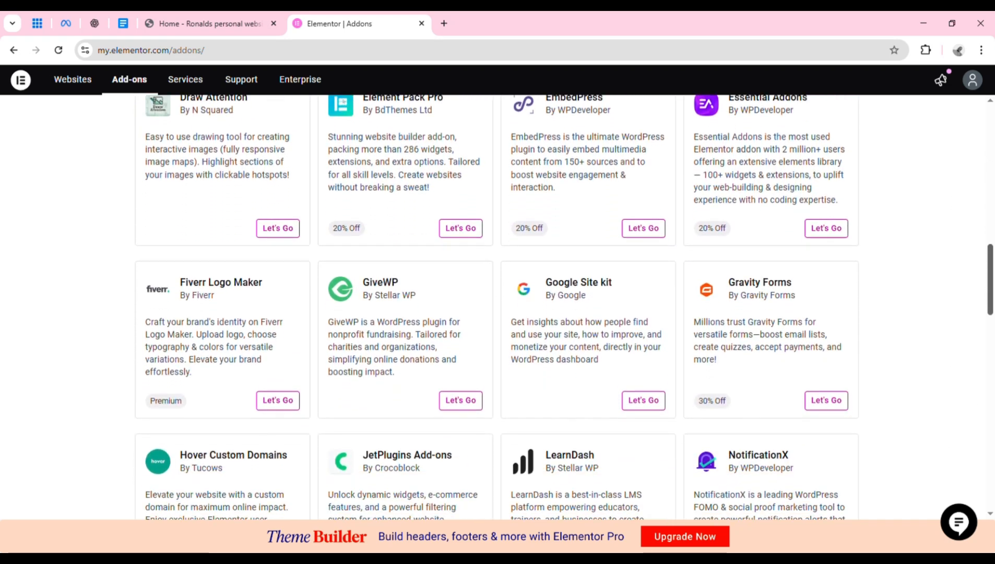
scroll(994, 309, "down", 1)
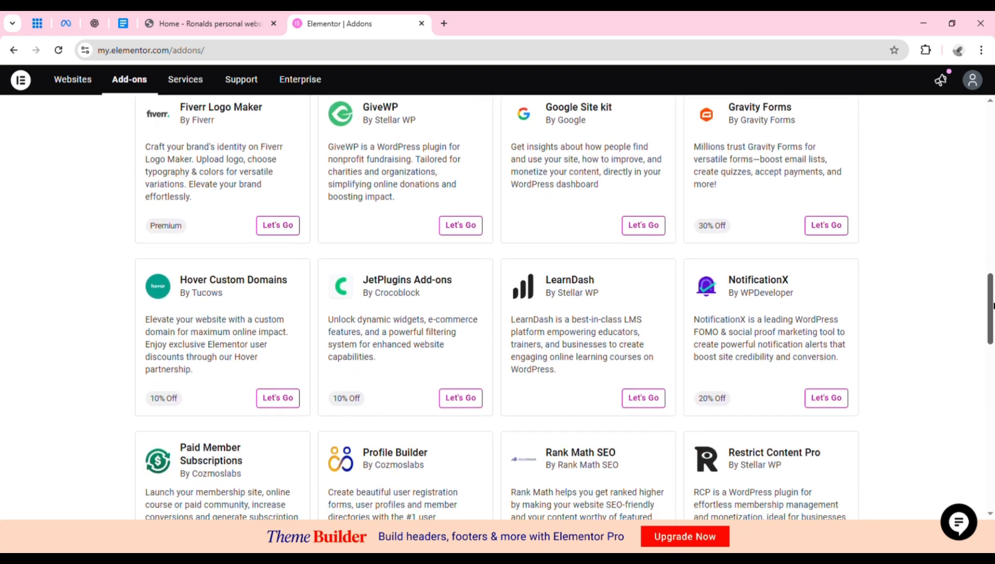
left_click_drag(993, 309, 994, 391)
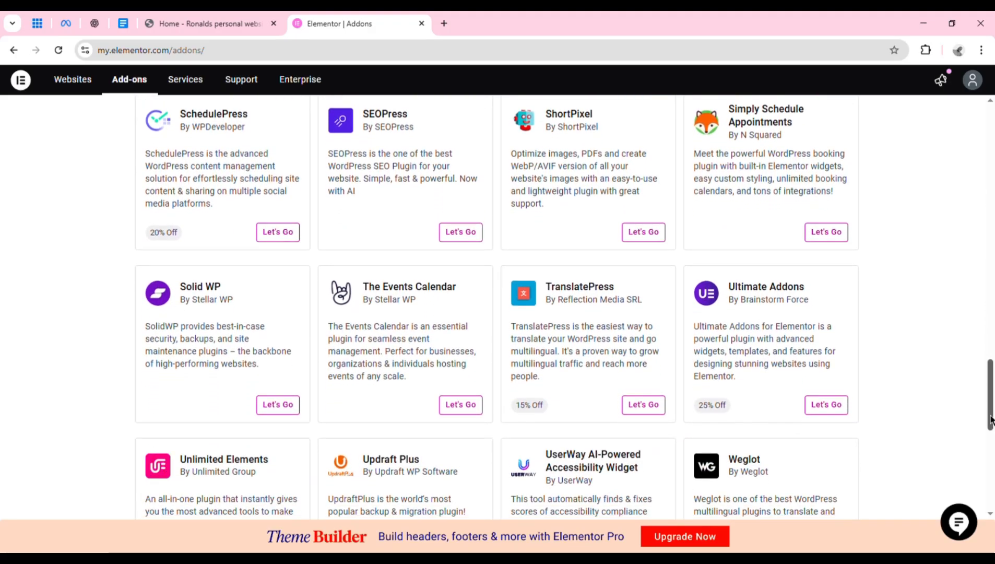
scroll(993, 433, "down", 1)
left_click_drag(992, 433, 993, 156)
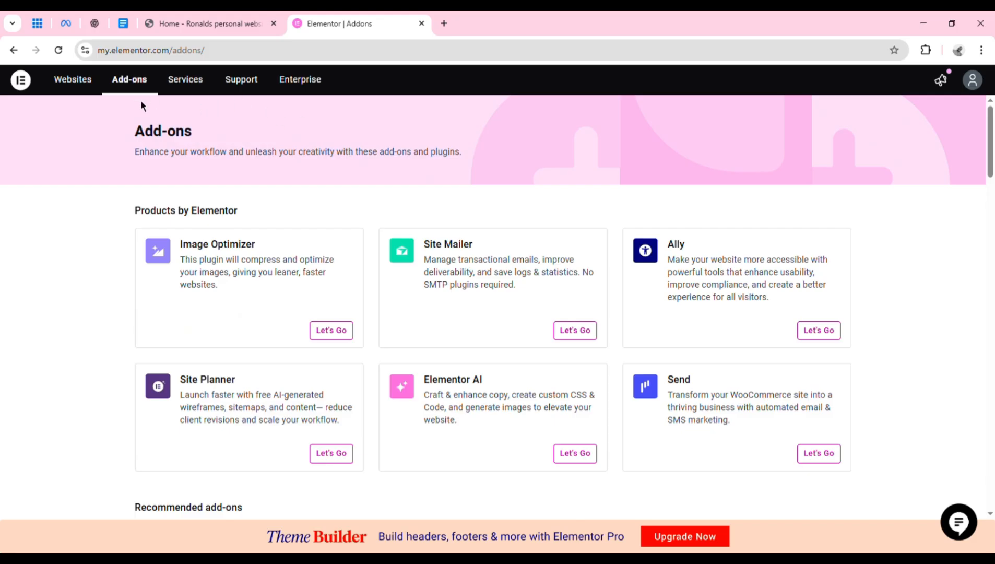
Return to the Elementor account's websites, switch them to list view, and open the connected site's options.
left_click(29, 91)
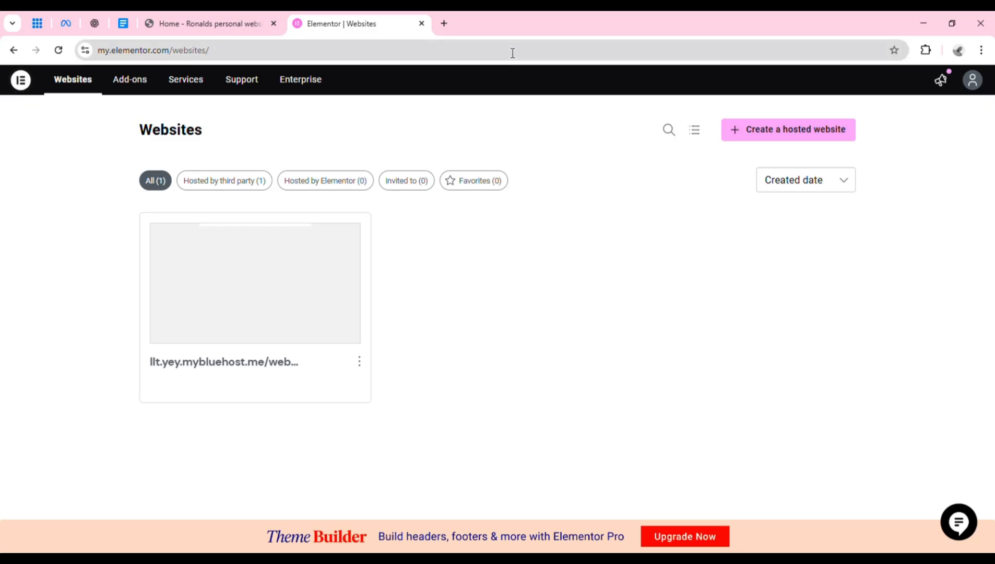
left_click(695, 130)
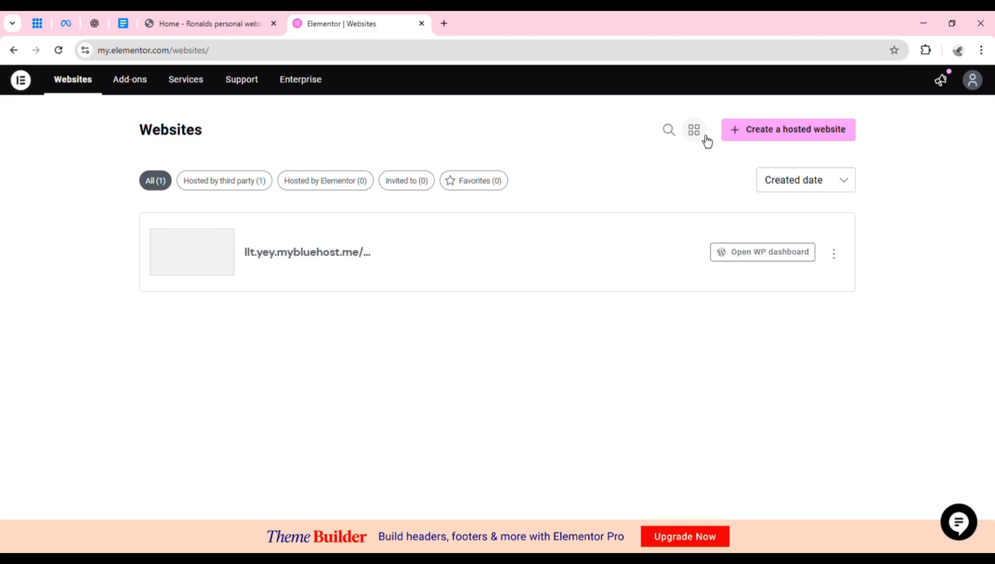
left_click(844, 264)
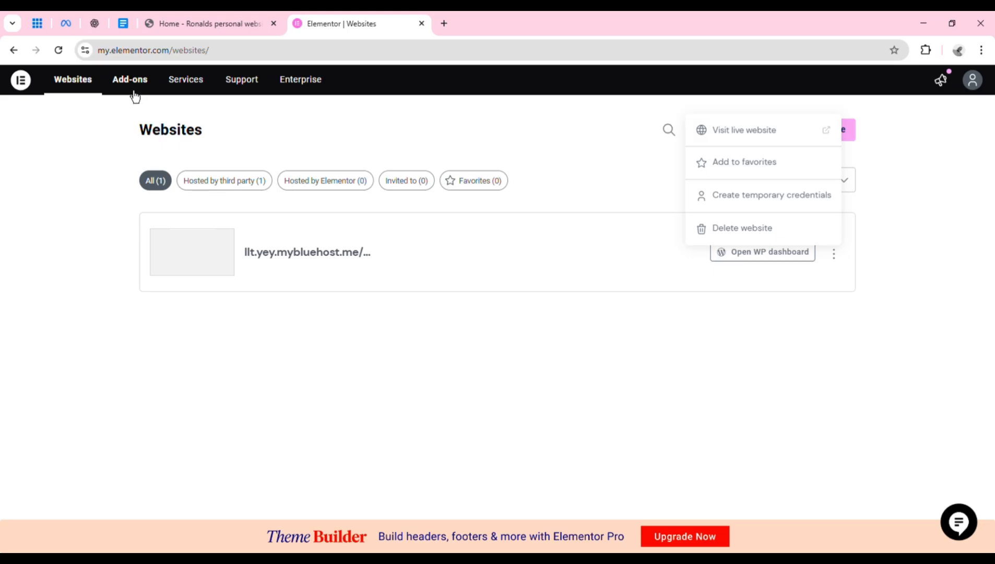
Open the Services page and look through the paid offers, from Site Maintenance to Comment Spam Removal.
left_click(192, 91)
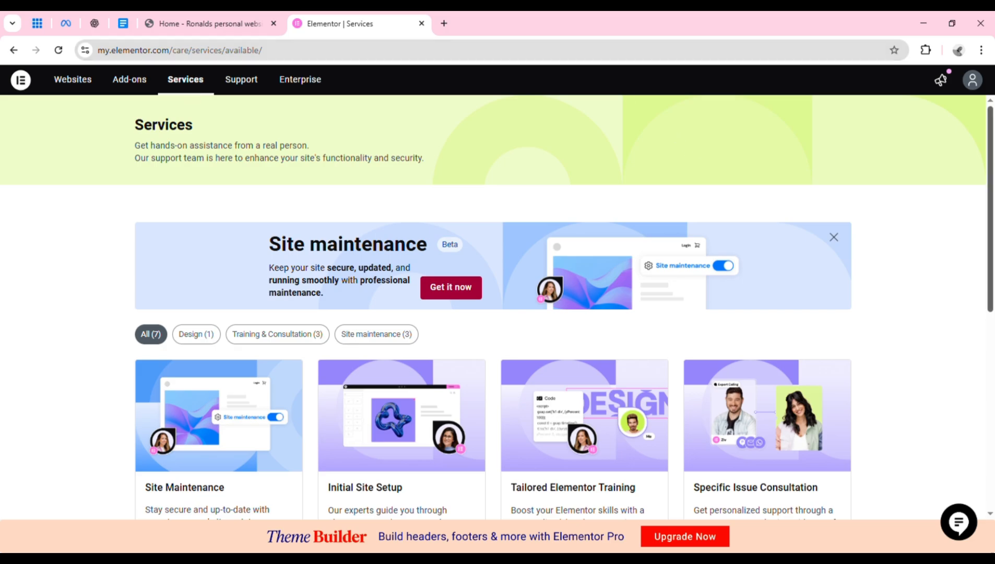
scroll(496, 324, "down", 2)
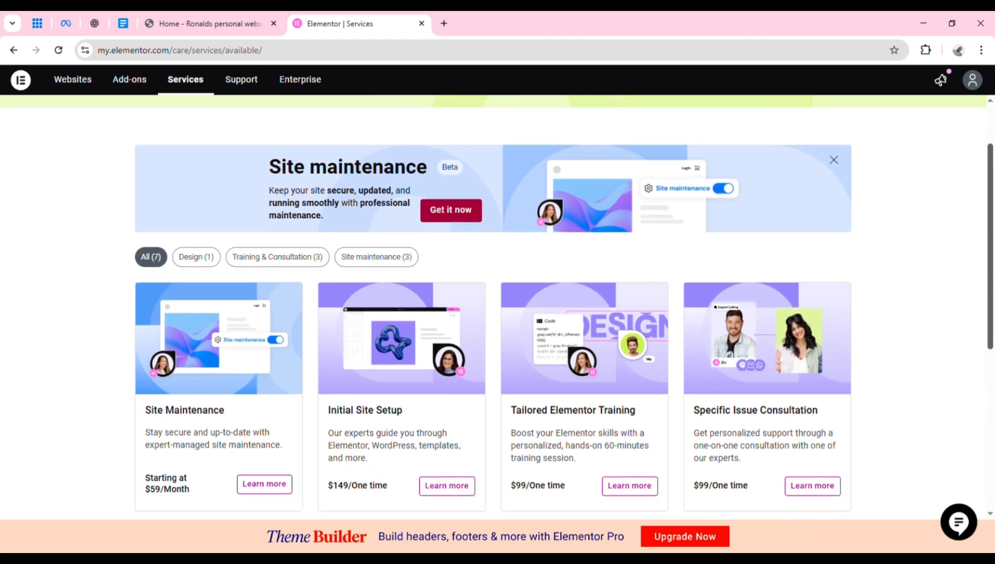
scroll(496, 324, "down", 2)
scroll(497, 324, "down", 5)
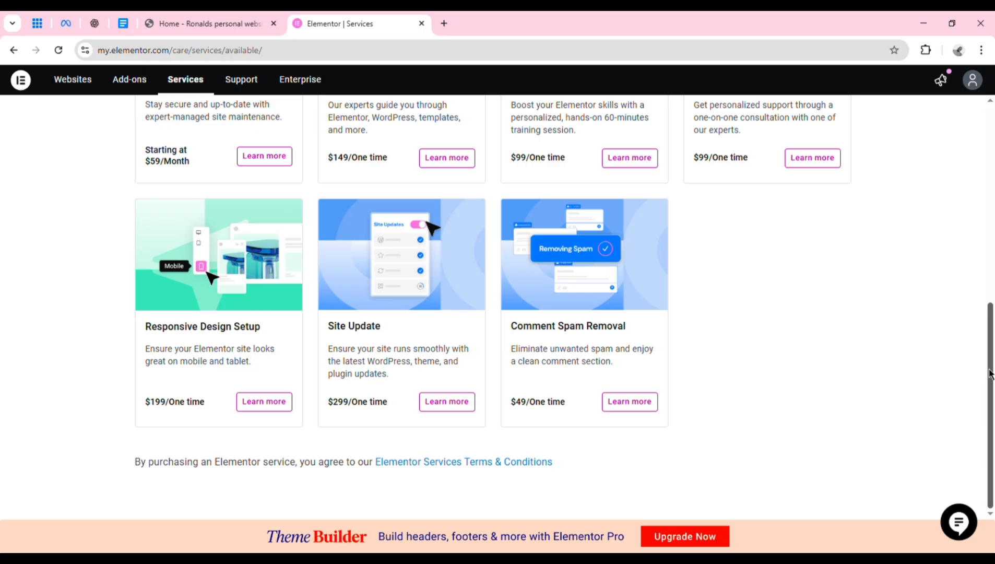
scroll(984, 313, "up", 5)
scroll(984, 264, "up", 3)
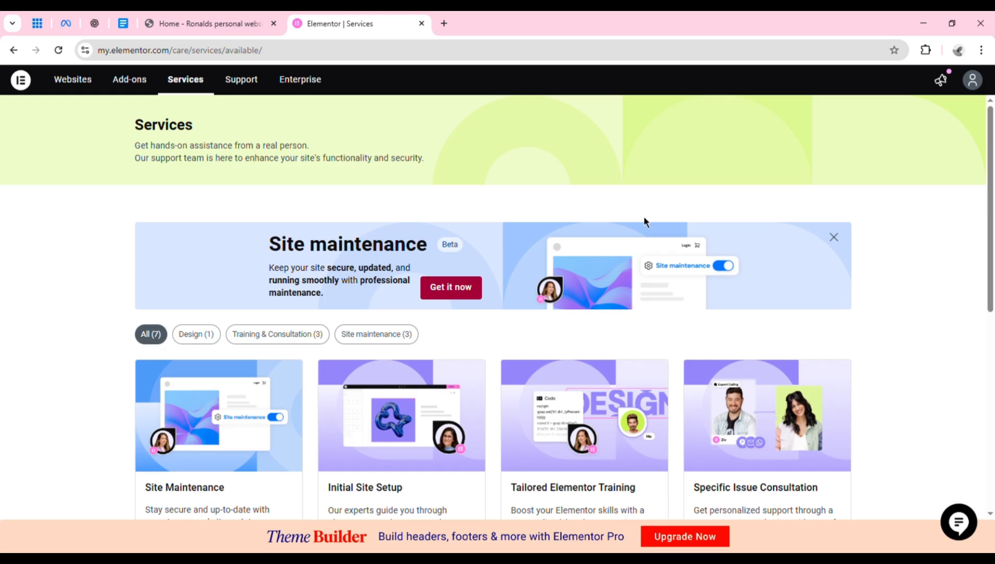
From the Websites page, open the hosted website creation offer and review the hosting plans, included features and plan comparison.
left_click(76, 89)
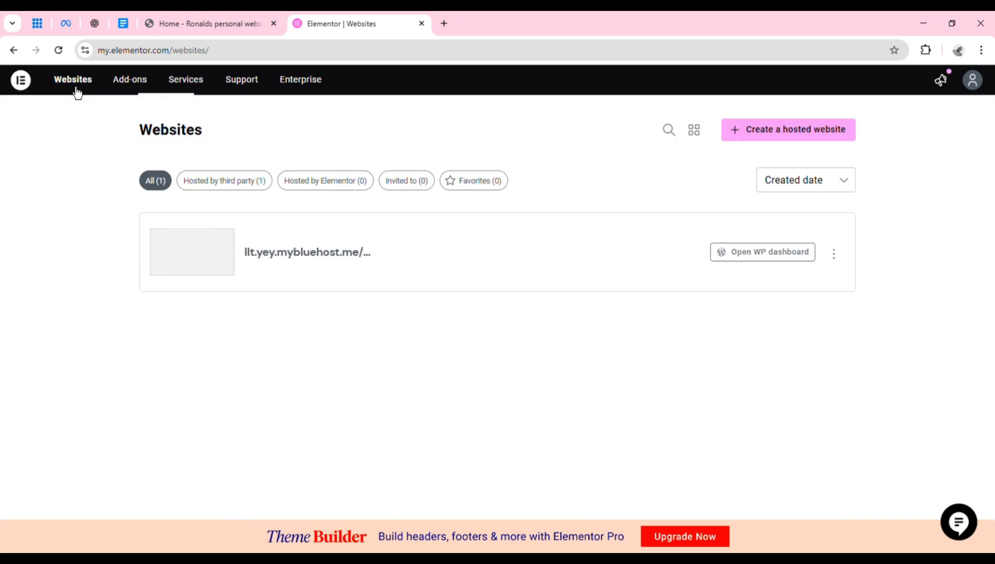
left_click(807, 134)
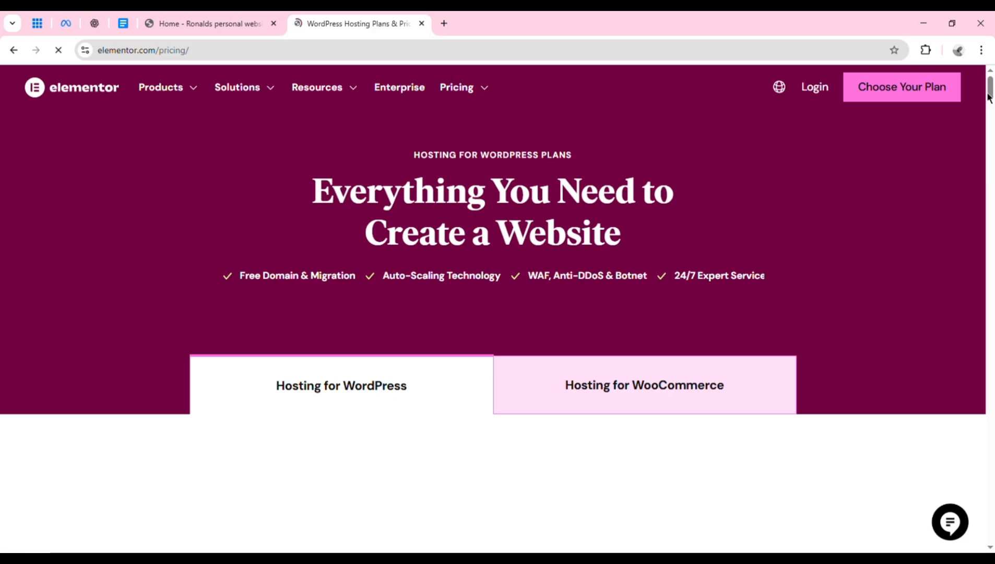
left_click_drag(992, 98, 993, 174)
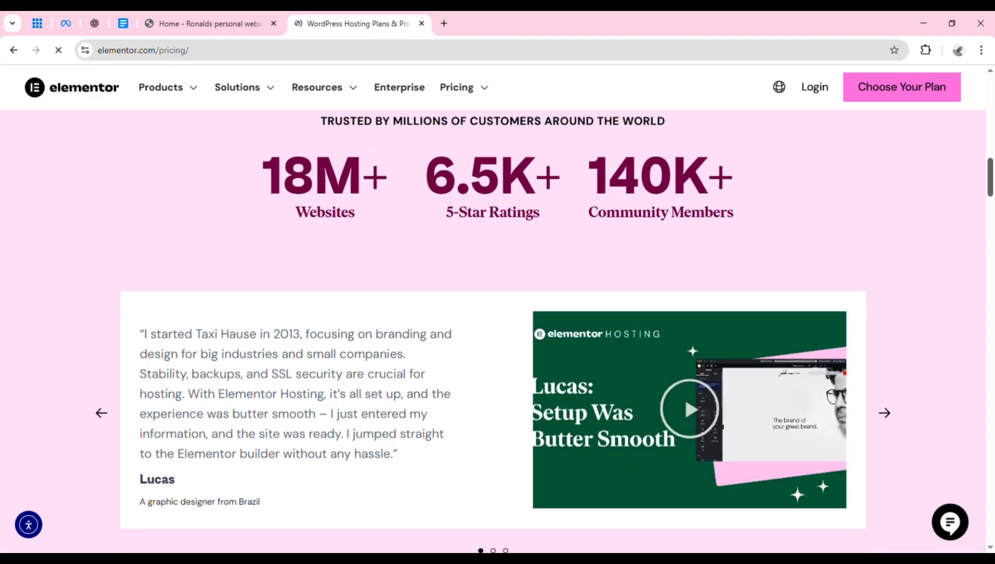
left_click_drag(993, 176, 993, 301)
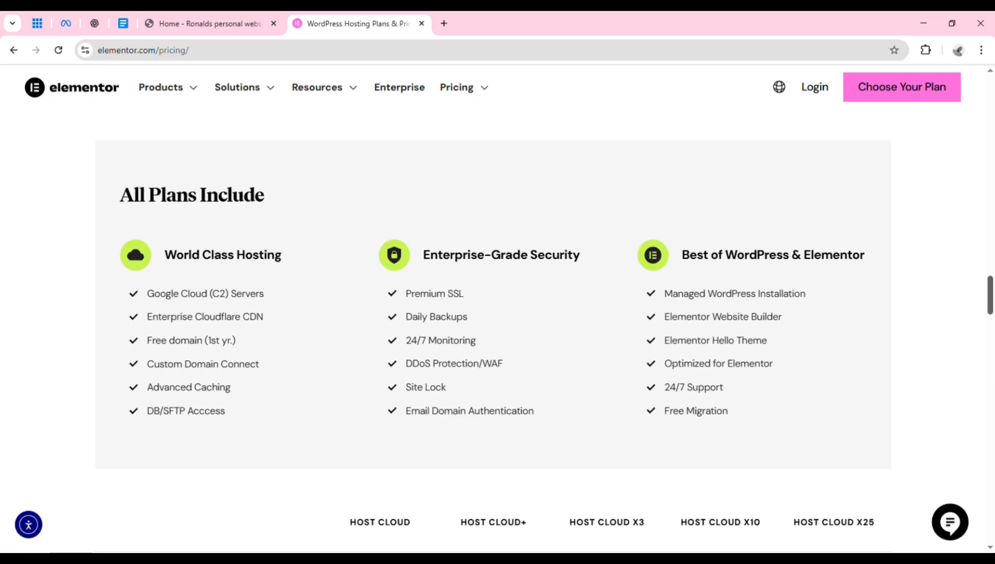
left_click_drag(991, 303, 992, 334)
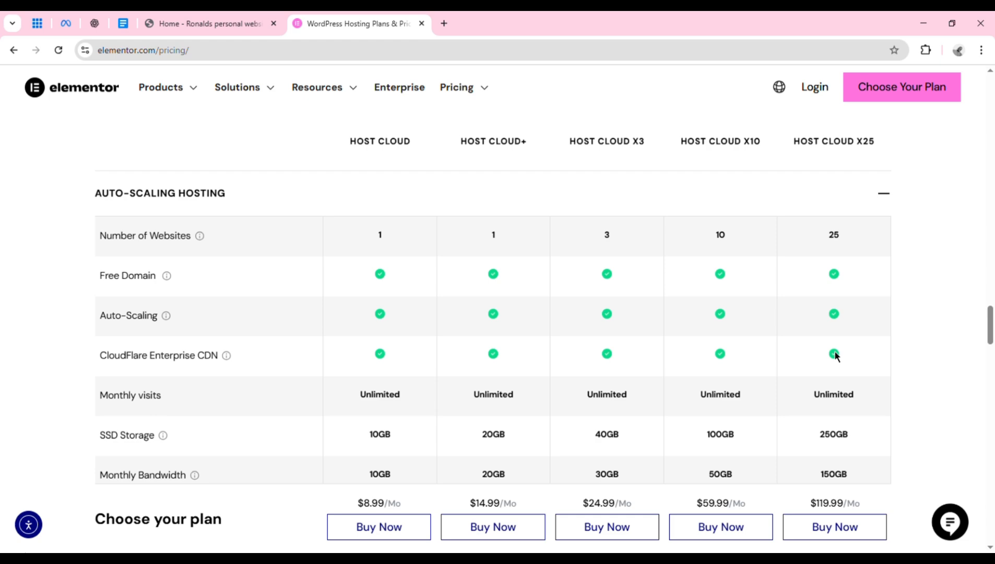
left_click_drag(991, 324, 979, 444)
left_click_drag(980, 447, 994, 121)
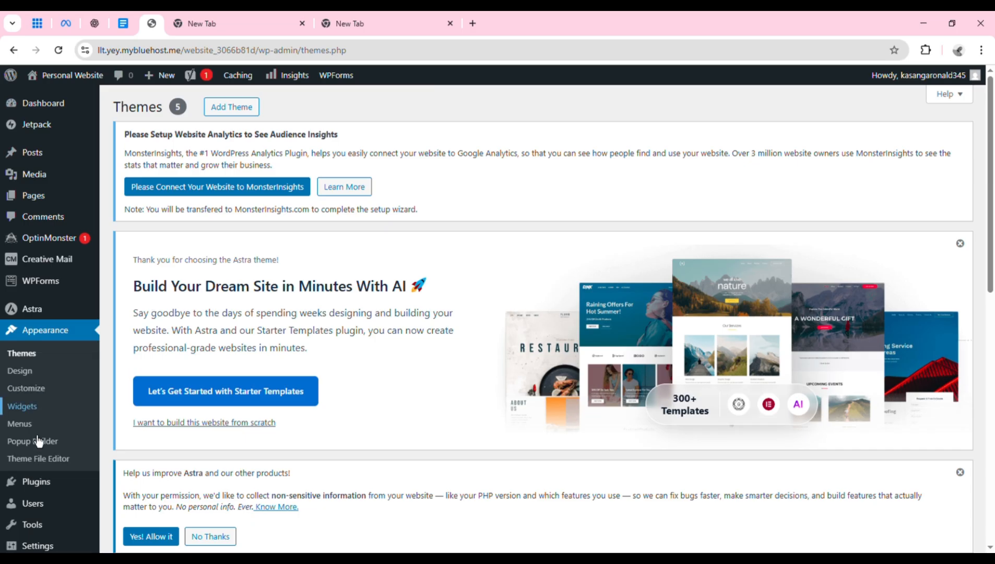
Look over the Themes page in the WordPress admin and bring up the plugin options.
mouse_move(44, 493)
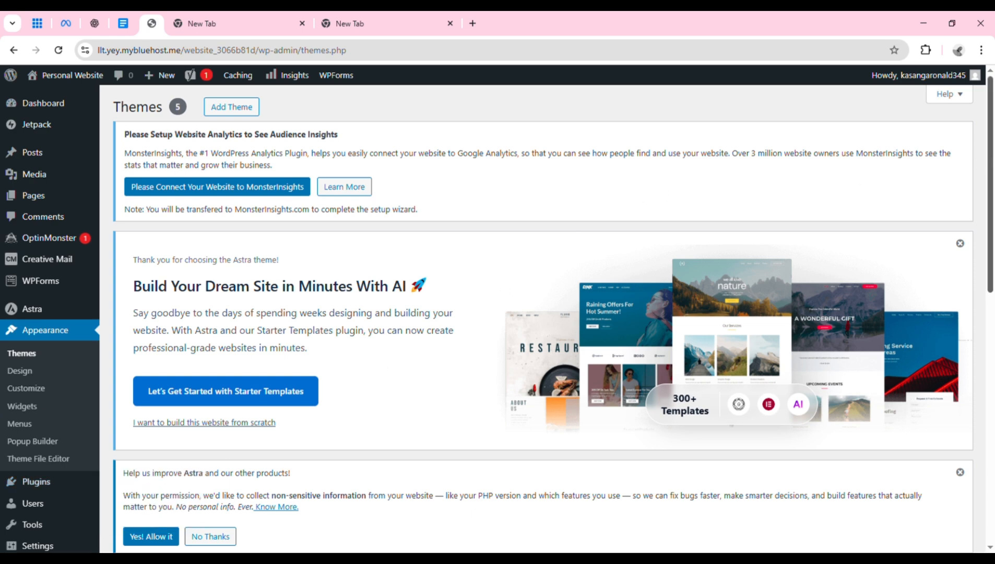
scroll(992, 214, "down", 2)
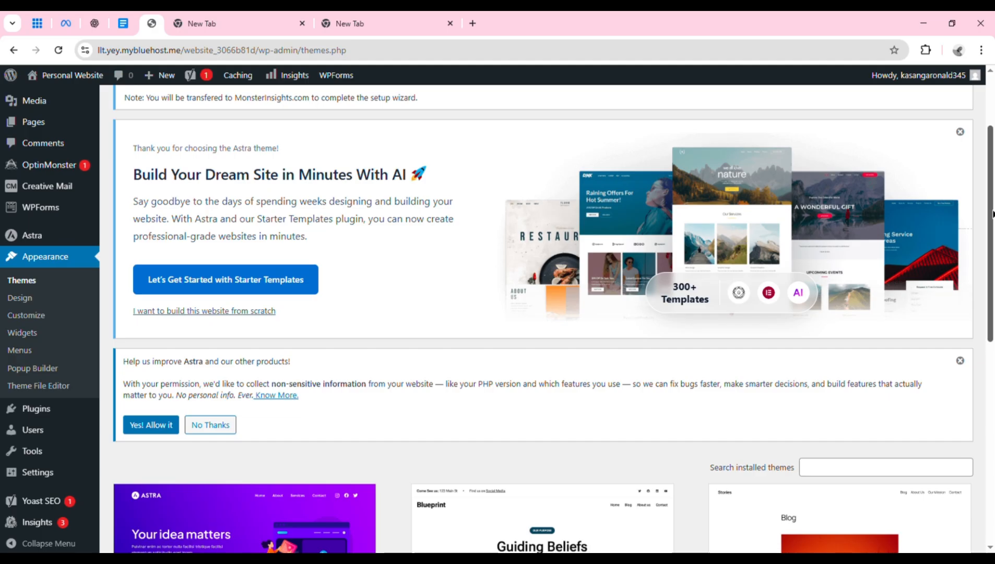
scroll(992, 214, "up", 1)
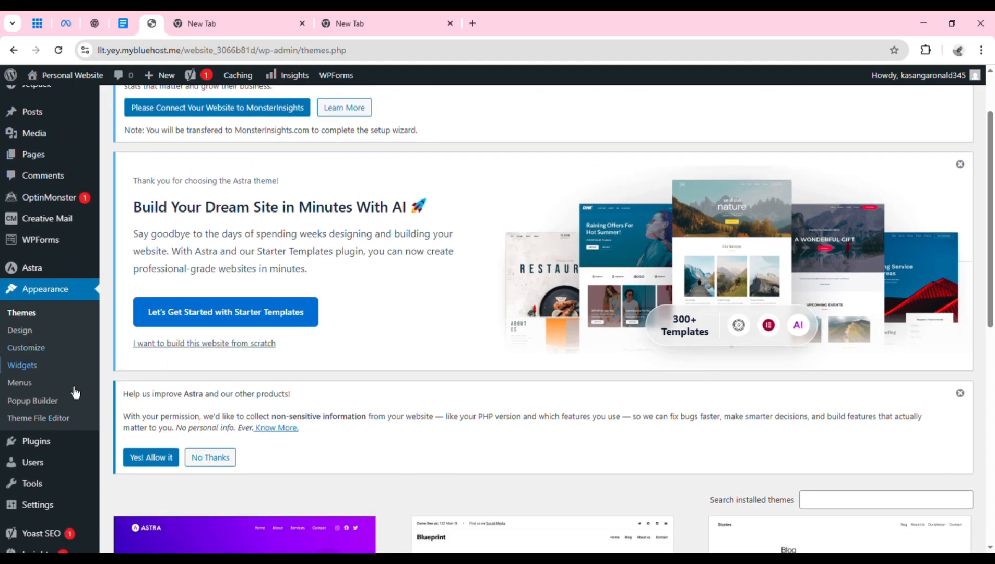
mouse_move(44, 450)
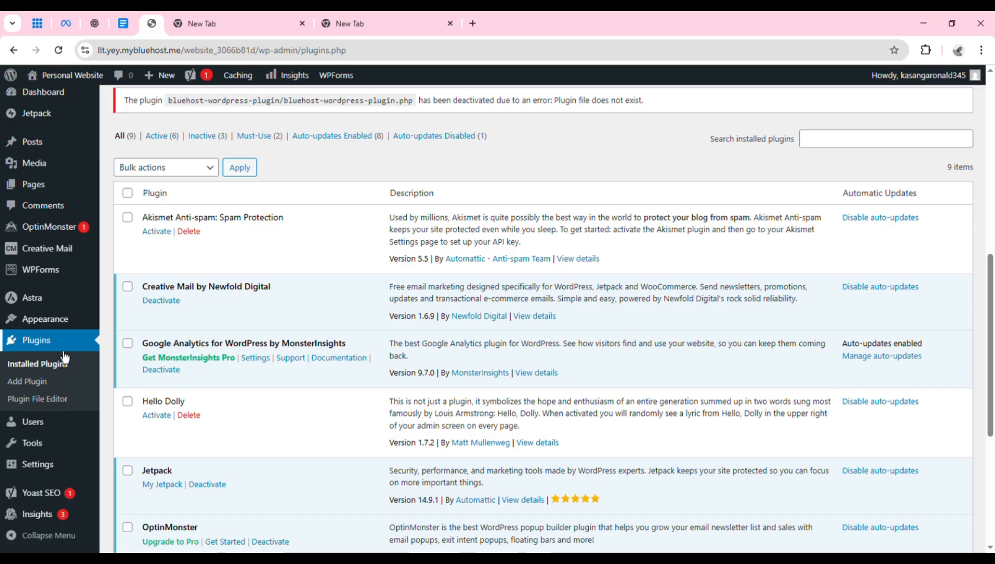
Return to the WordPress dashboard home and close the two empty browser tabs.
left_click(54, 93)
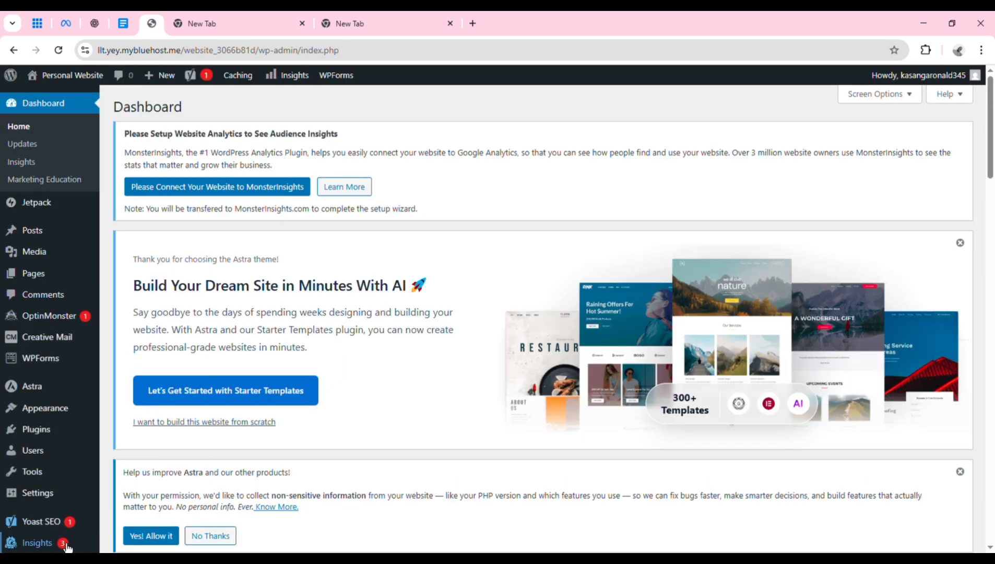
mouse_move(65, 397)
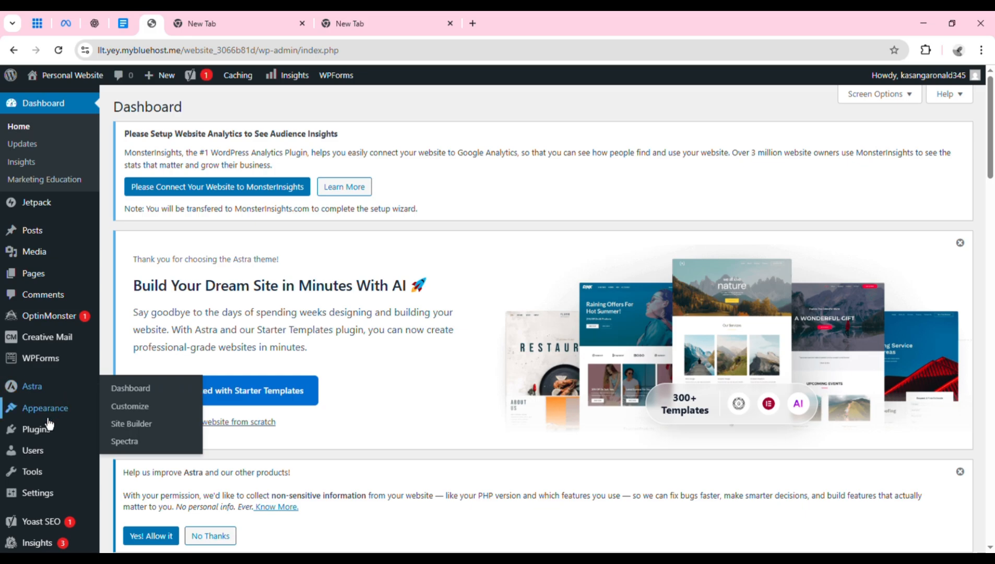
mouse_move(50, 436)
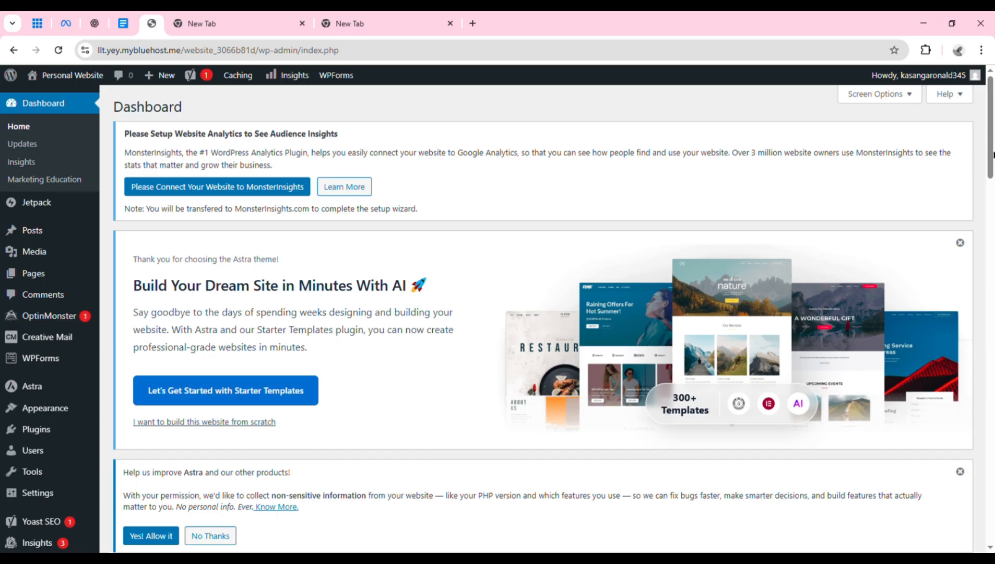
mouse_move(991, 157)
left_mouse_down()
mouse_move(990, 178)
mouse_move(991, 157)
left_mouse_up()
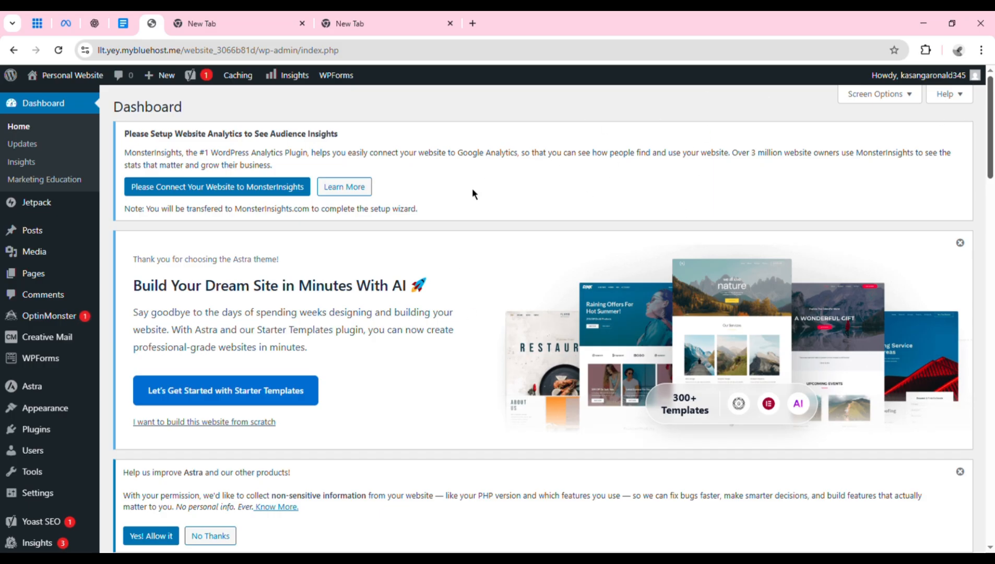
left_click(450, 24)
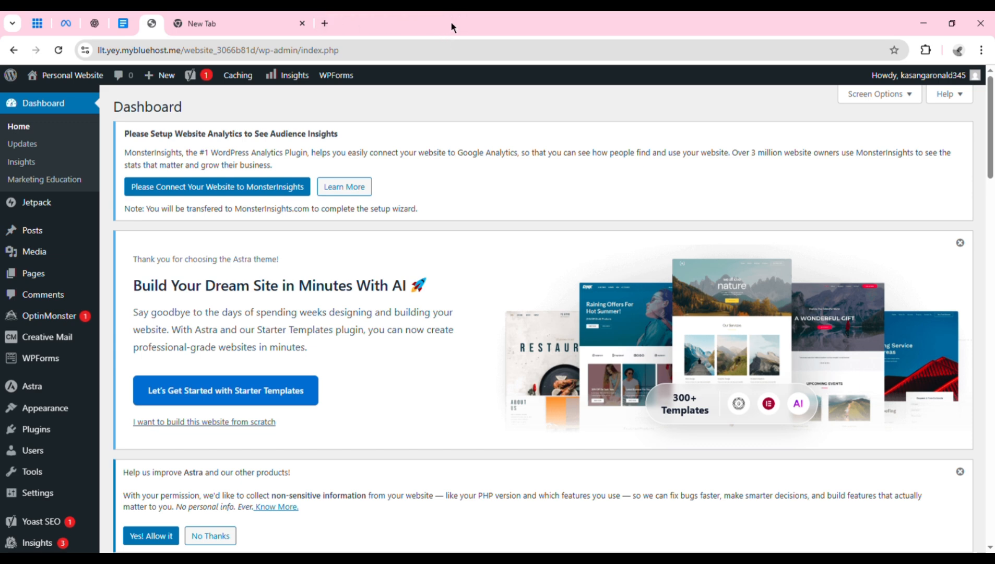
left_click(302, 23)
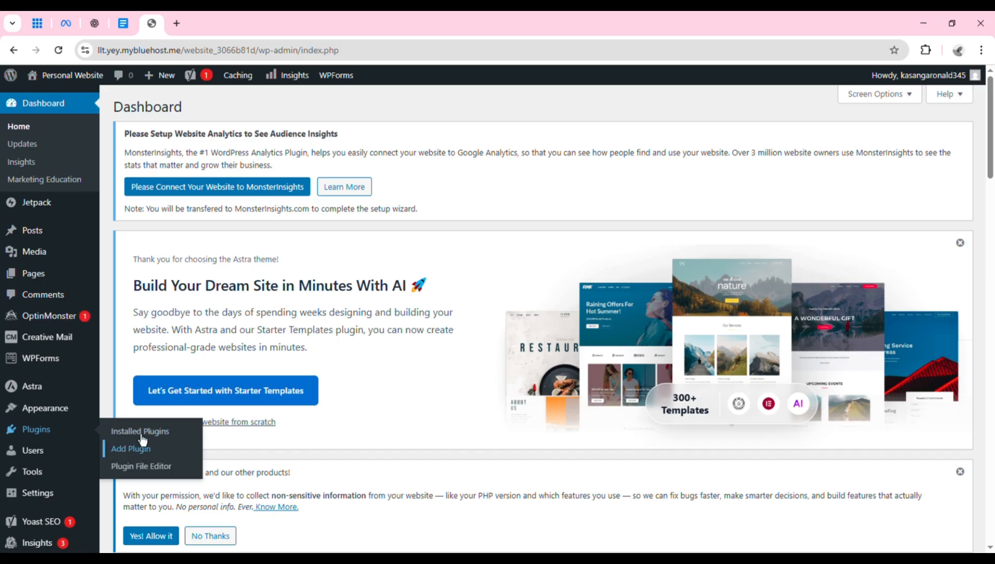
Open the Add Plugins page and look through the featured plugins and the popular tags.
left_click(134, 451)
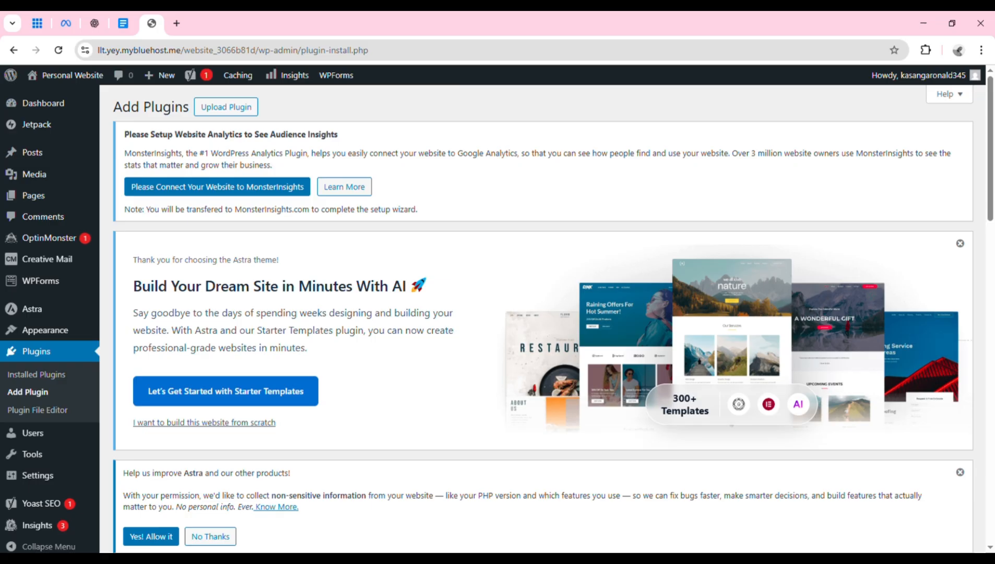
scroll(546, 313, "down", 2)
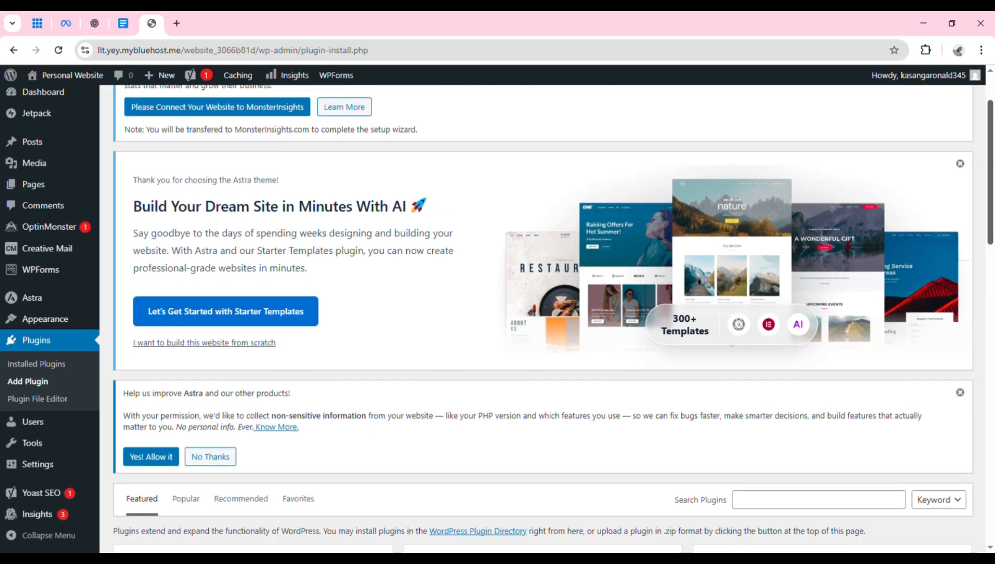
scroll(546, 313, "down", 5)
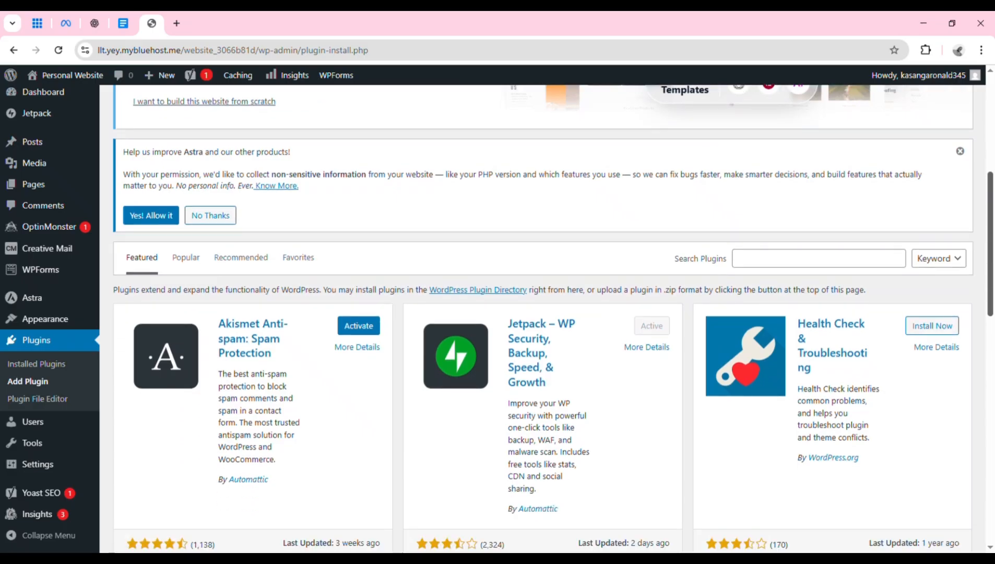
scroll(991, 535, "down", 15)
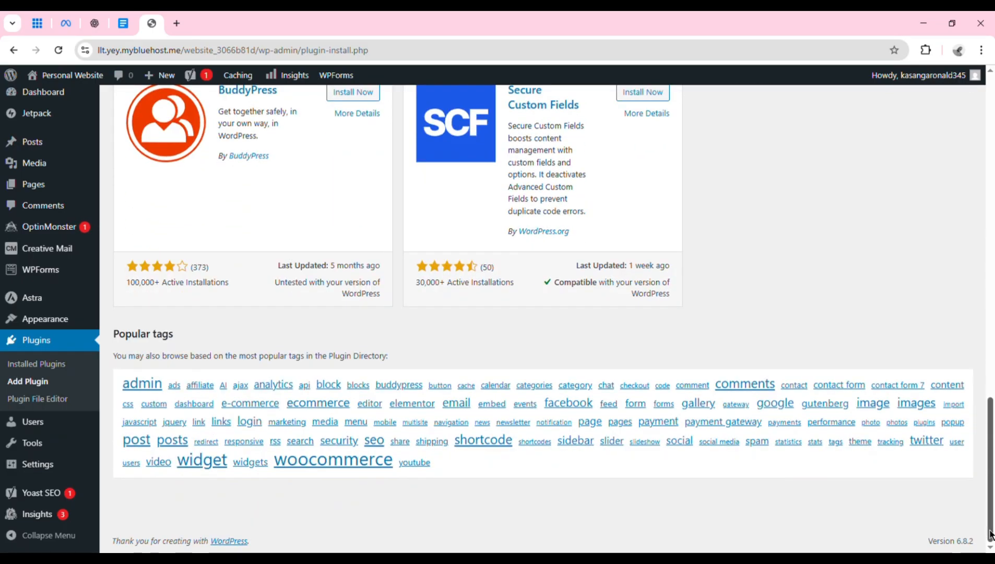
scroll(991, 536, "up", 15)
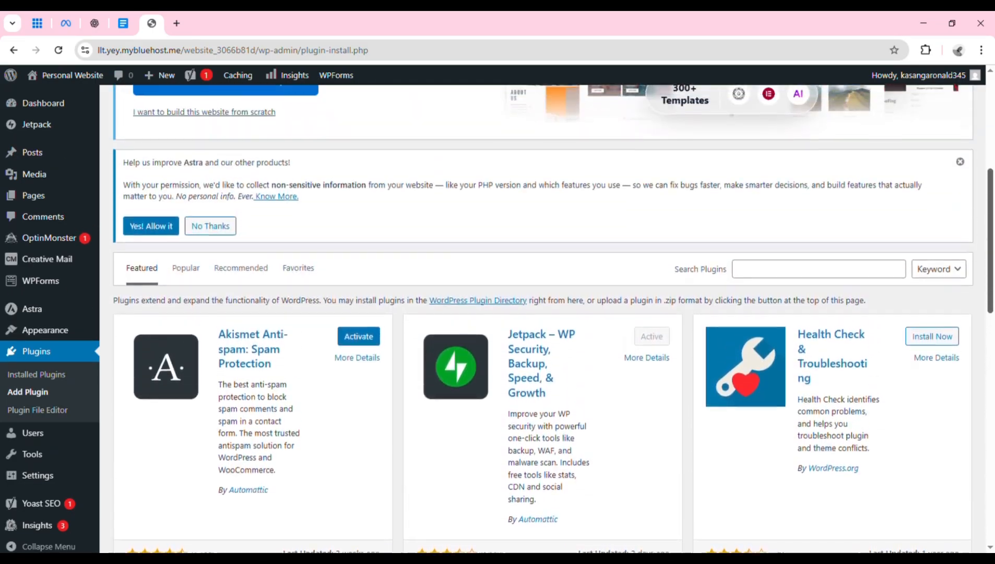
Search the plugin directory for "Elementor" and install the Elementor Website Builder plugin.
scroll(984, 280, "up", 3)
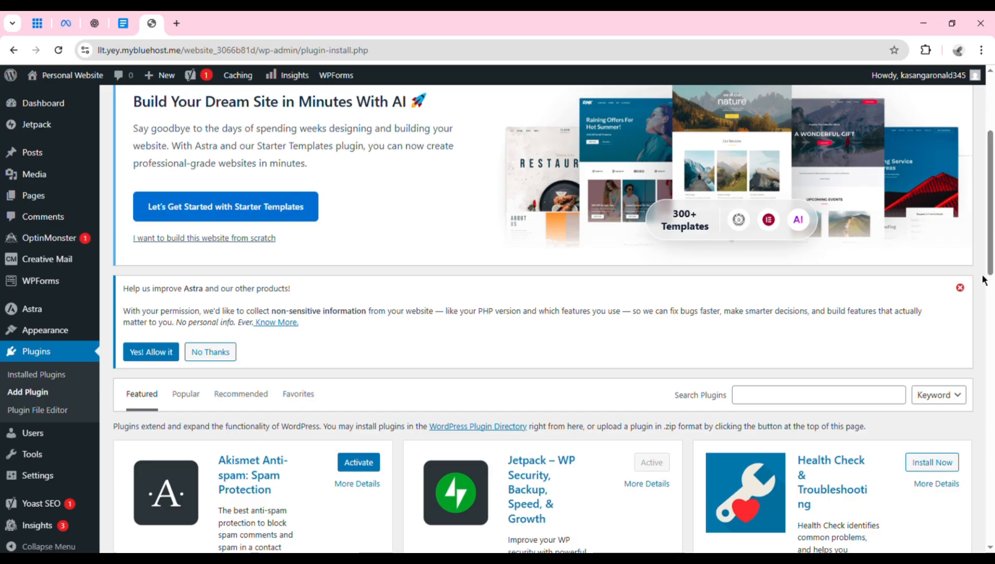
mouse_move(991, 243)
left_mouse_down()
mouse_move(992, 485)
mouse_move(992, 256)
mouse_move(992, 306)
left_mouse_up()
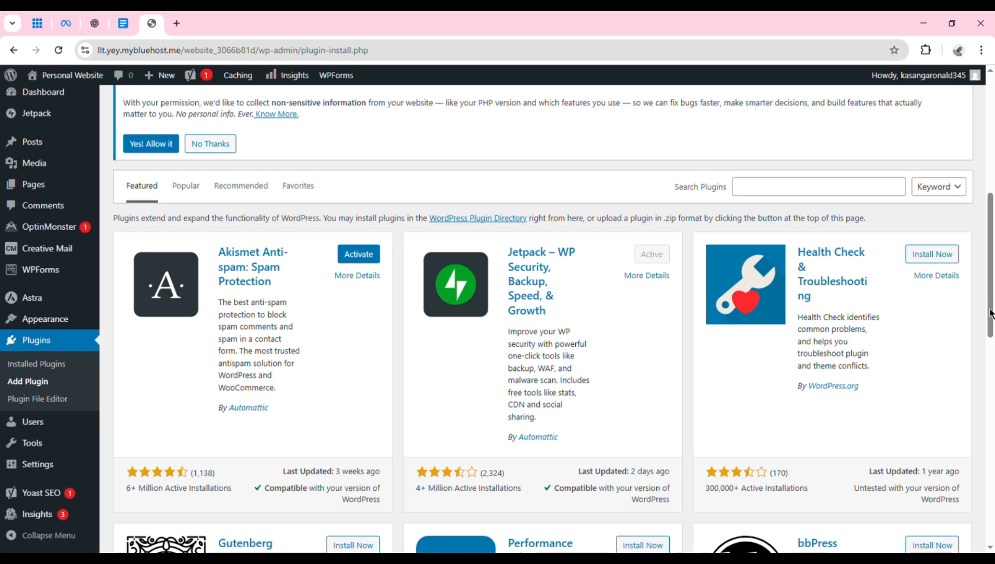
mouse_move(992, 314)
left_mouse_down()
mouse_move(992, 334)
mouse_move(992, 302)
left_mouse_up()
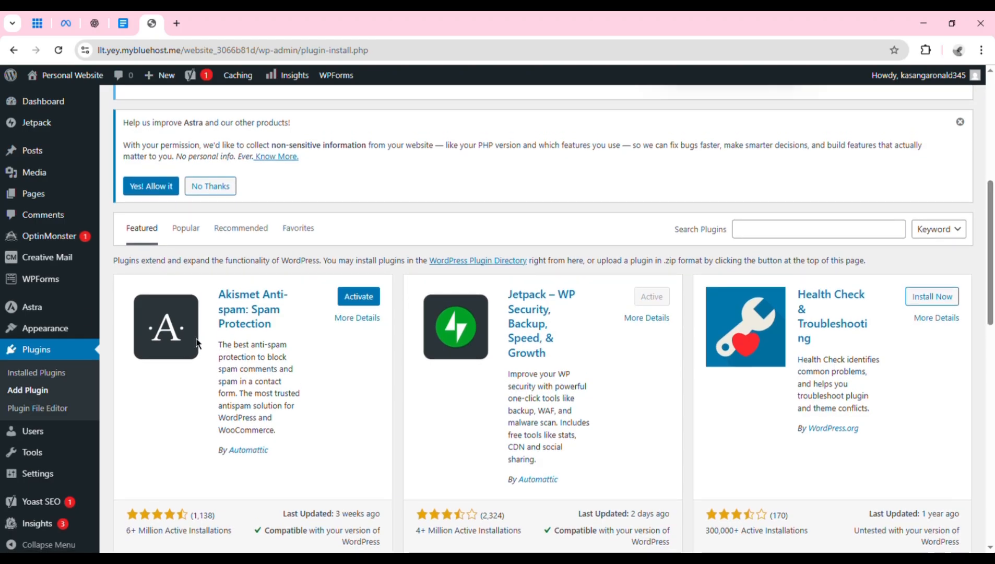
mouse_move(59, 335)
left_click(795, 233)
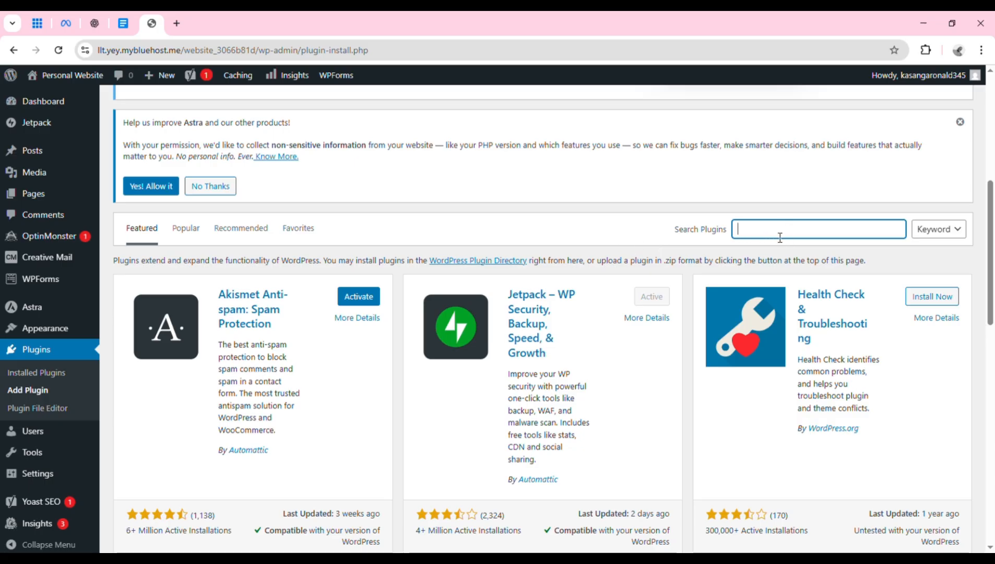
type("E")
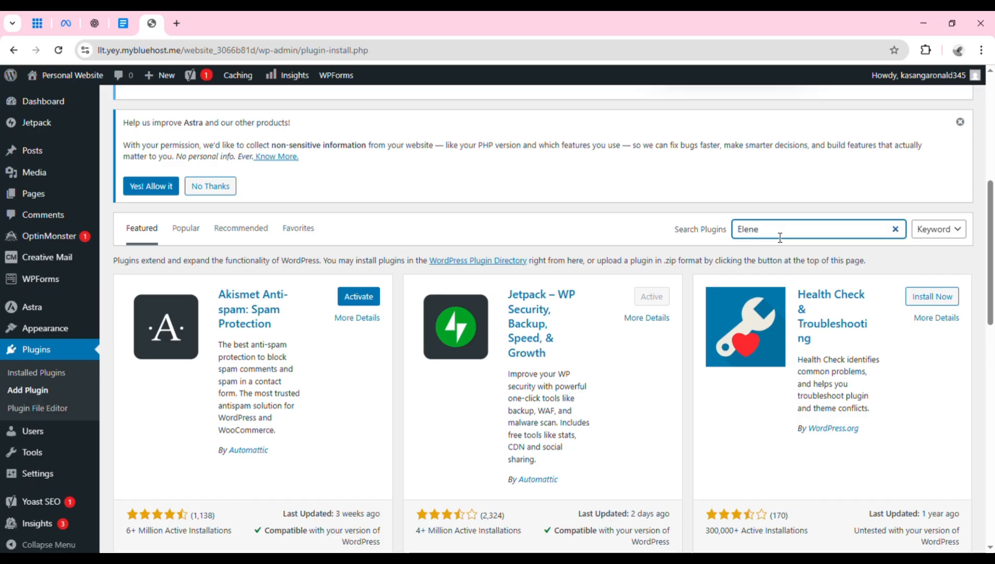
type("lem")
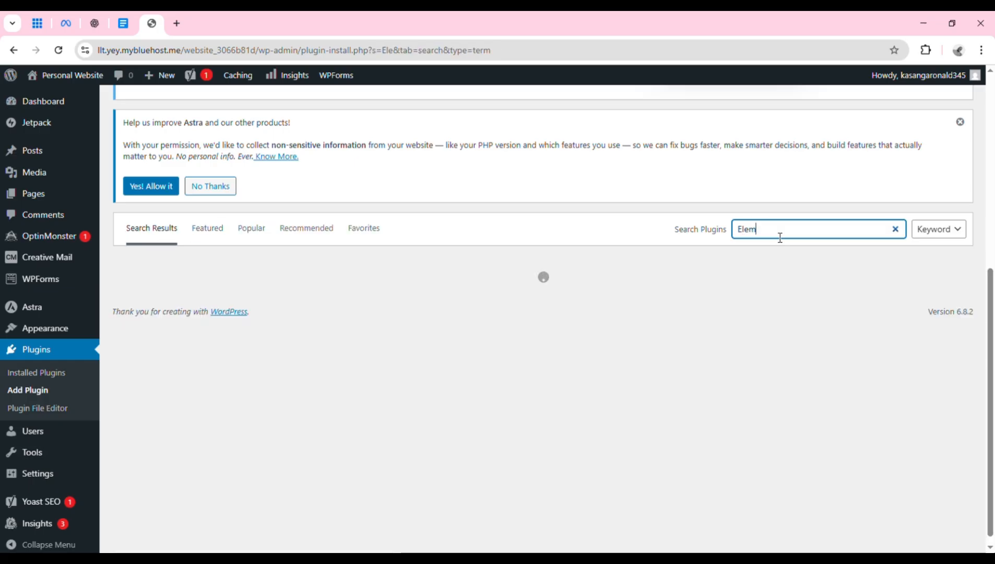
type("entor")
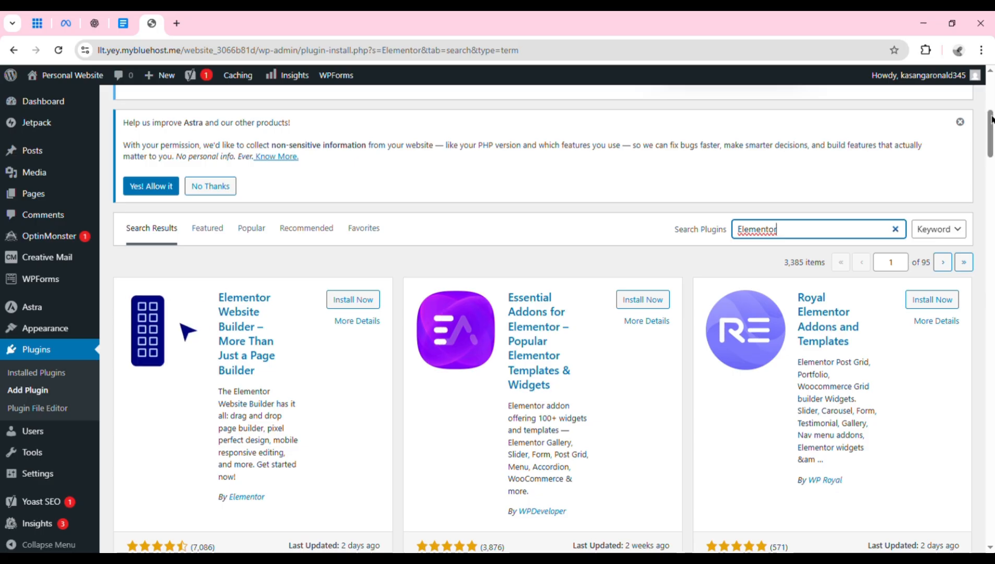
scroll(992, 134, "down", 2)
scroll(992, 134, "down", 1)
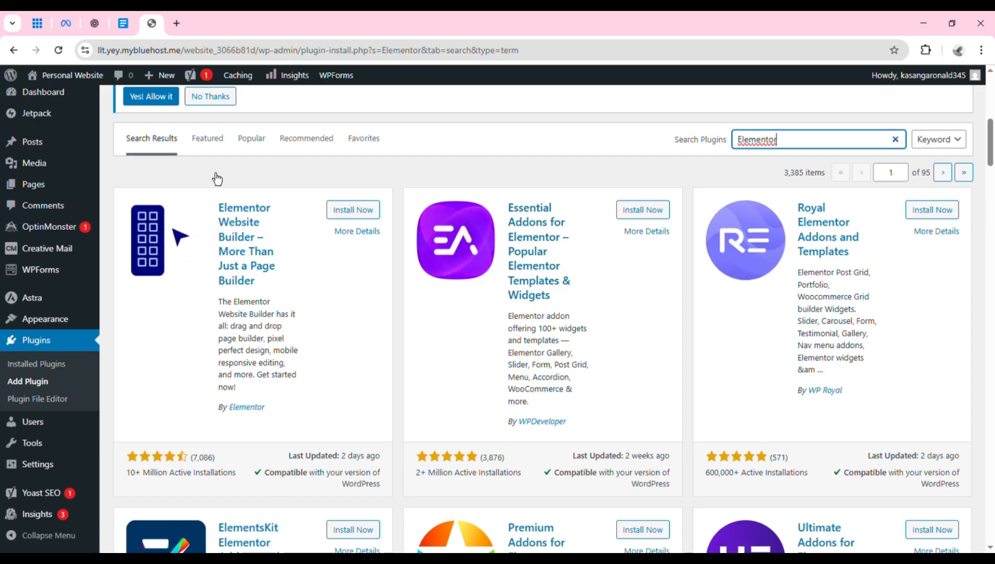
left_click(366, 215)
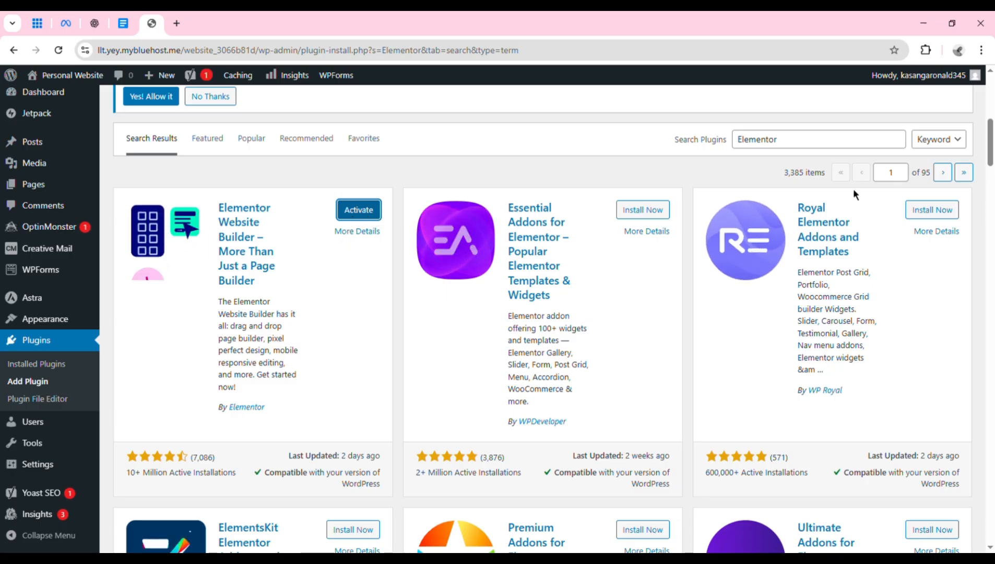
Replace the plugin search term with "Wp forms".
left_click(825, 150)
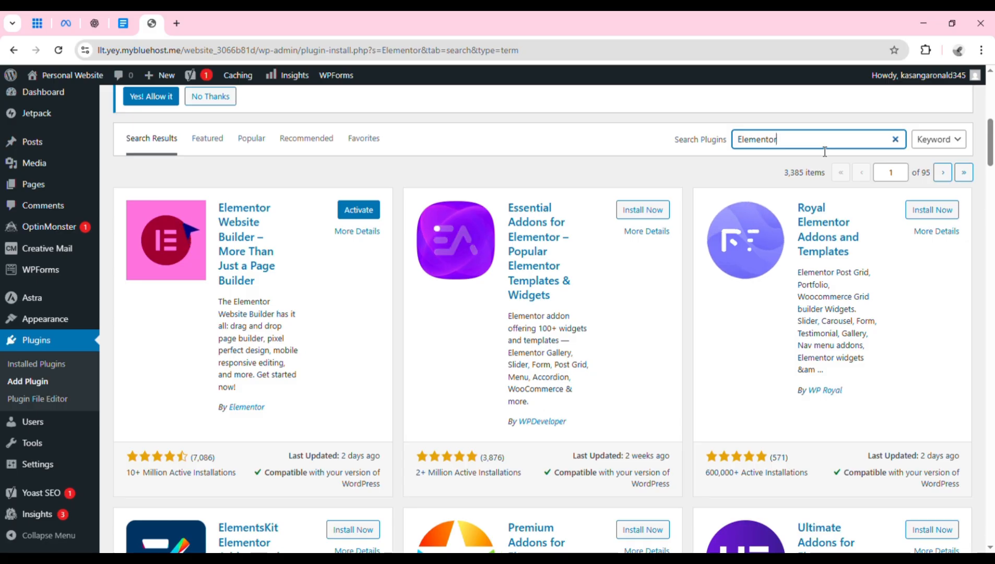
key("BackSpace")
key("BackSpace")
key("BackSpace")
key("BackSpace")
key("BackSpace")
key("BackSpace")
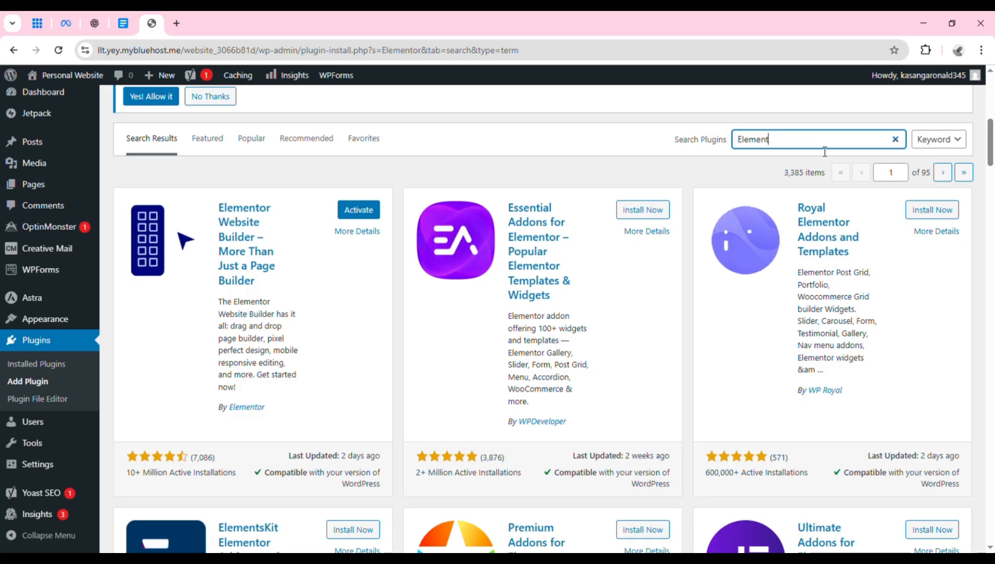
key("BackSpace")
key("BackSpace")
key("BackSpace")
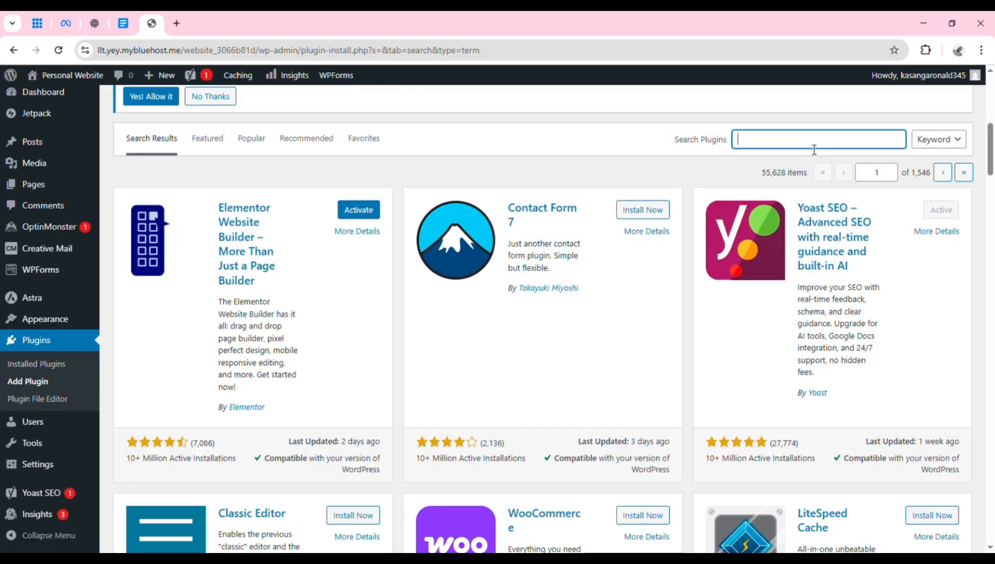
type("W")
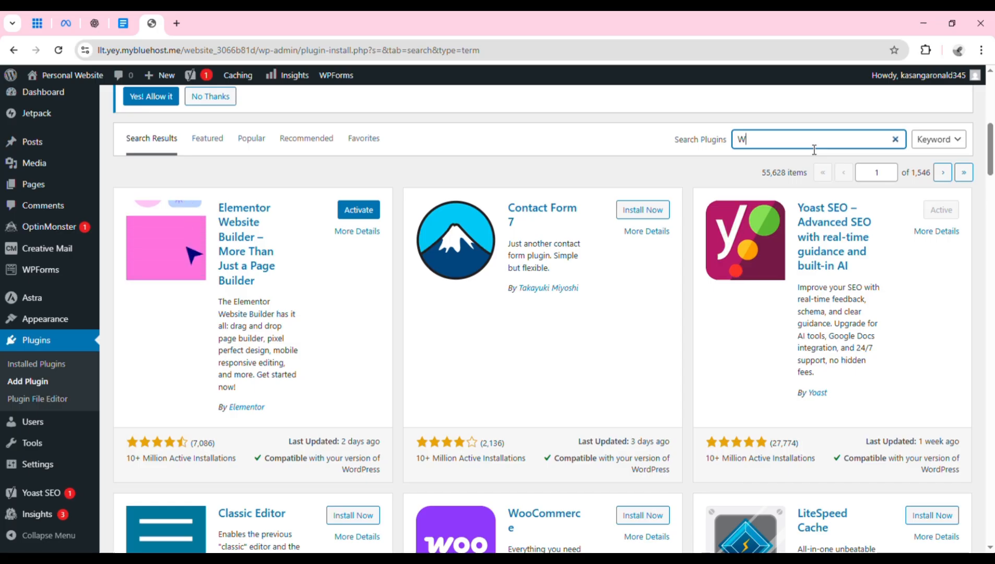
type("p fo")
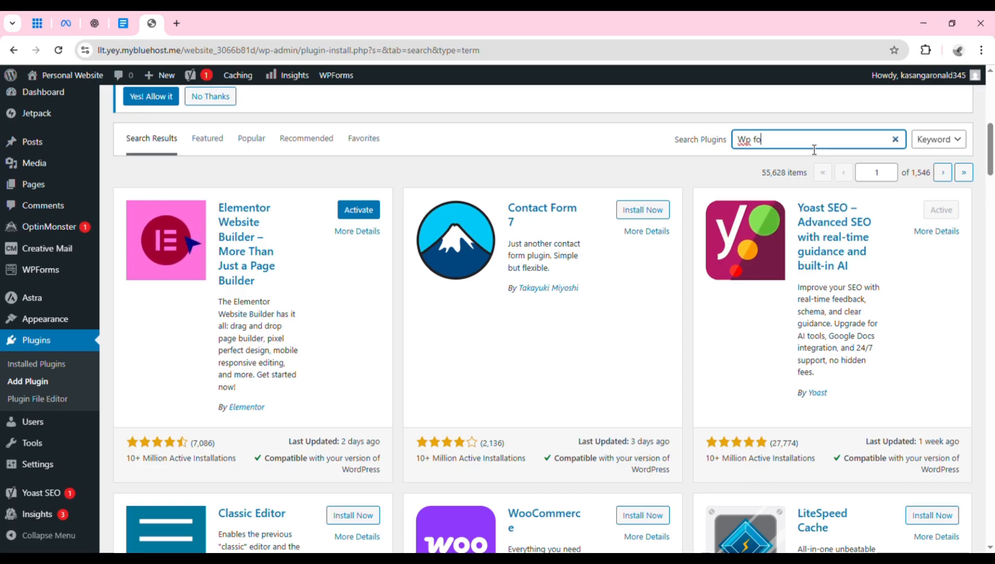
type("rms")
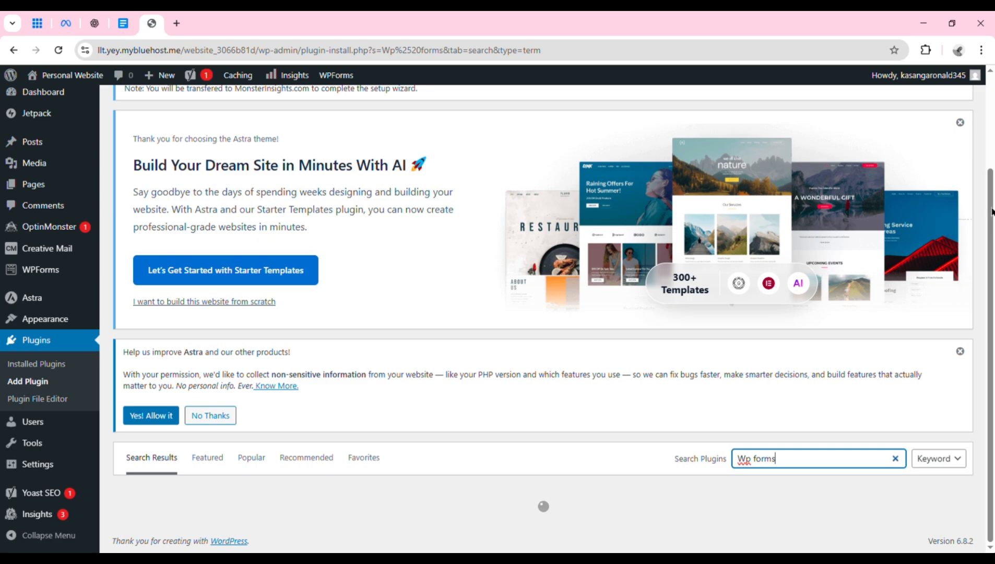
Look through the form plugins found and install Contact Form 7.
scroll(992, 215, "down", 10)
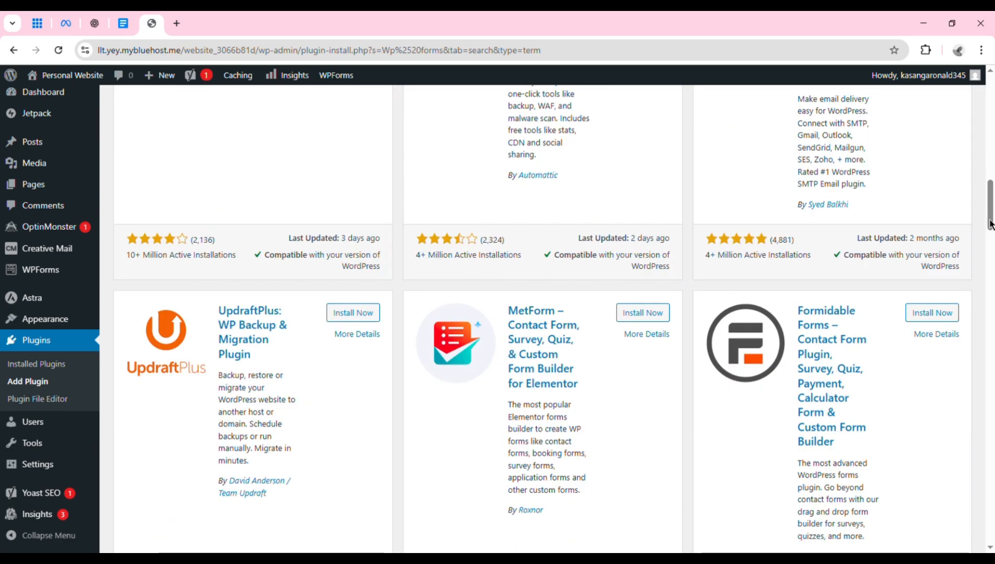
left_click_drag(992, 225, 991, 172)
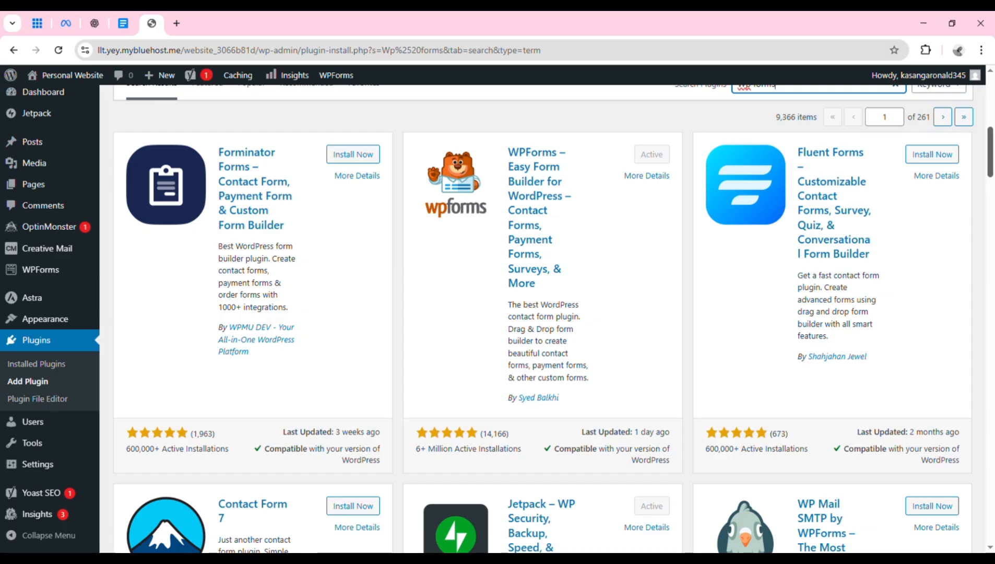
left_click_drag(991, 162, 991, 179)
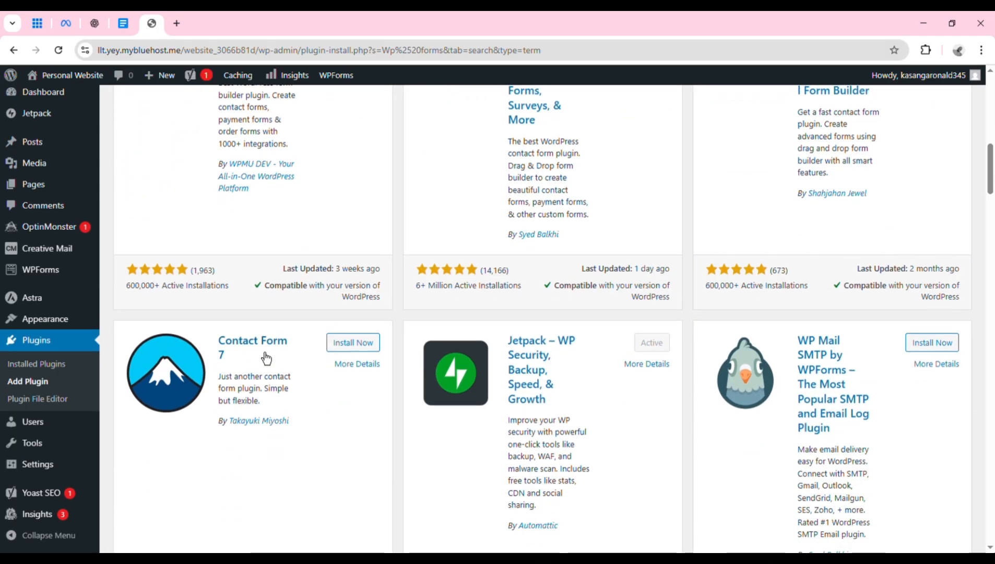
left_click(368, 347)
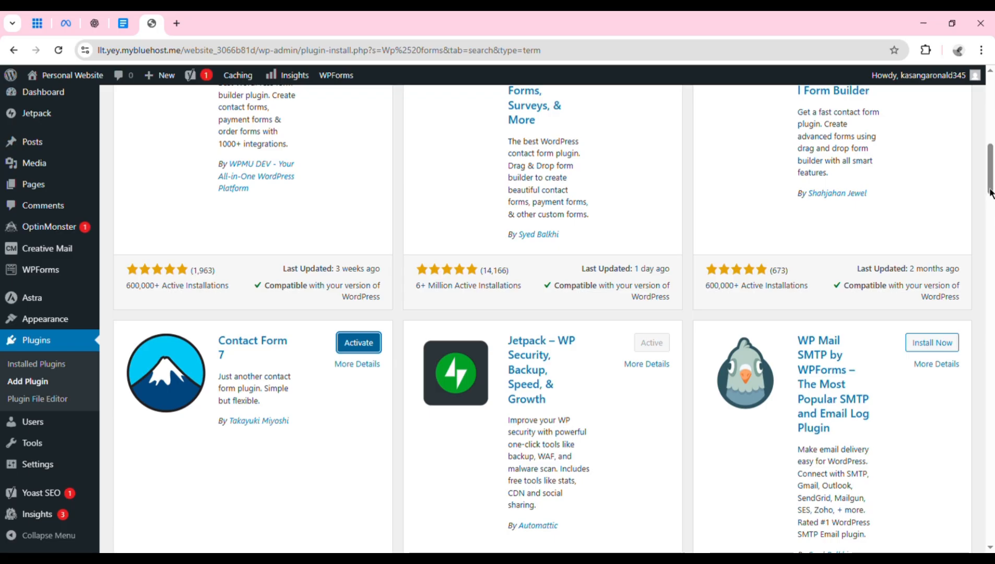
Search the plugin directory for "Embed youtube" and install Embed Plus for YouTube Gallery, Livestream and Lazy Loading with Facades.
scroll(991, 191, "up", 5)
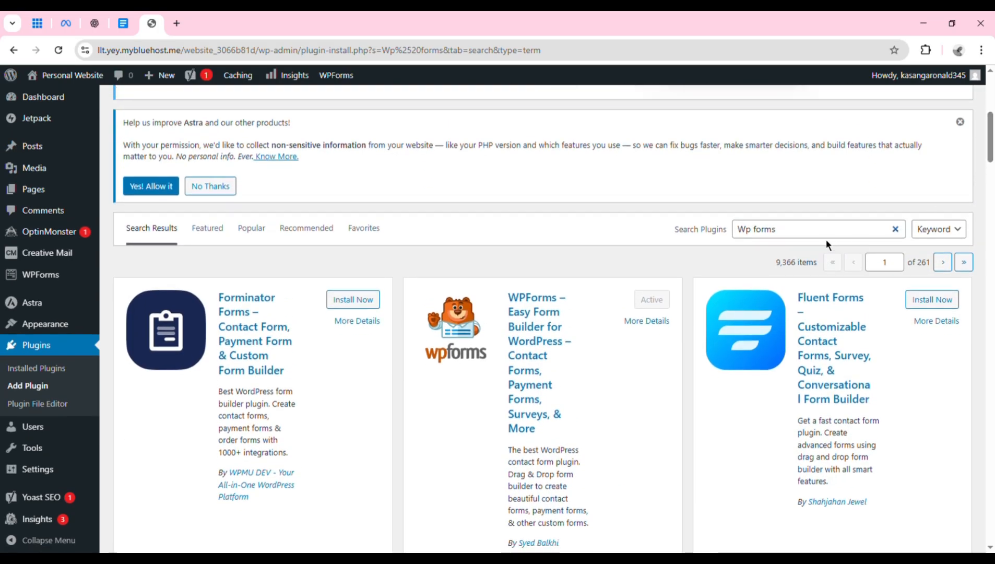
left_click(897, 230)
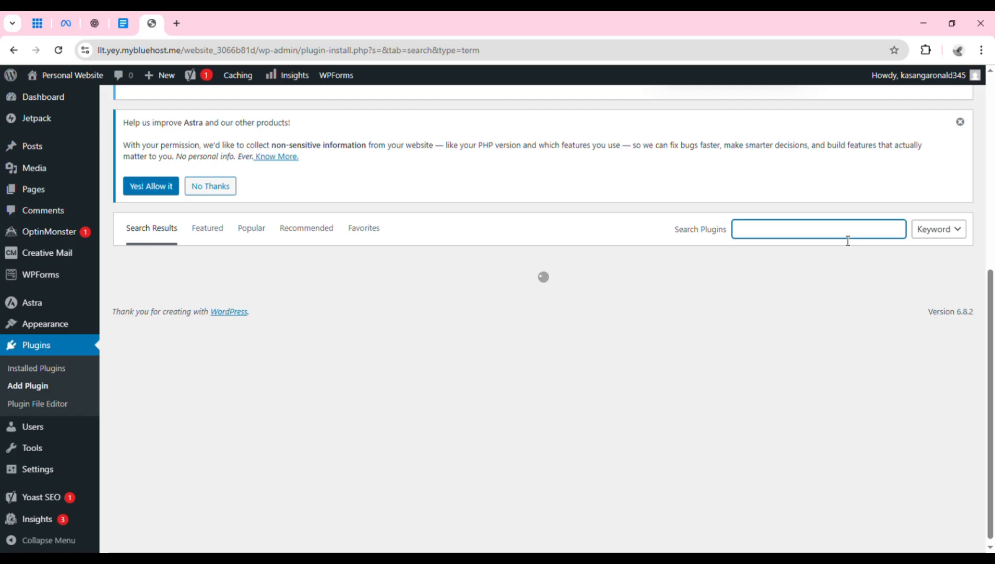
type("Embe")
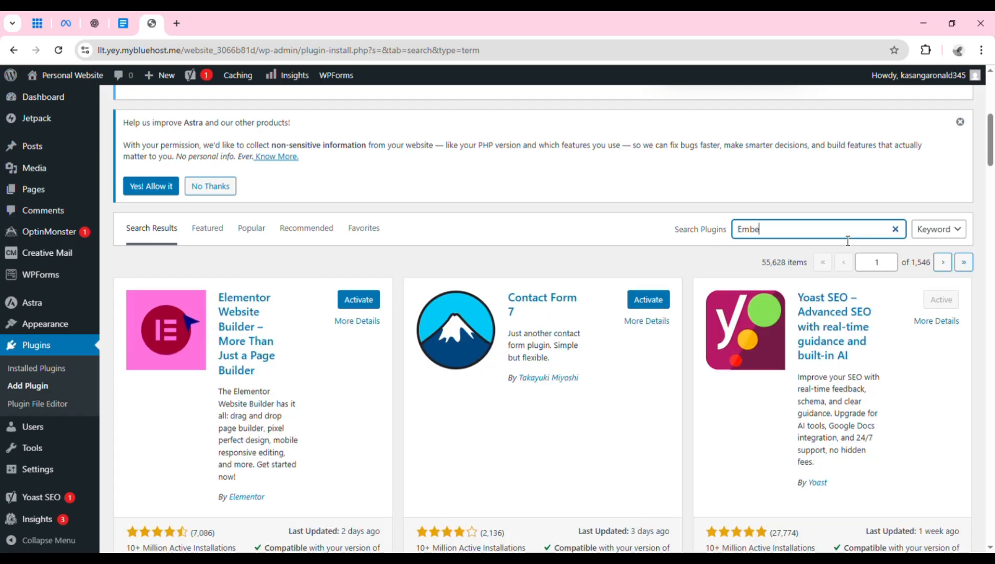
type("d youtu")
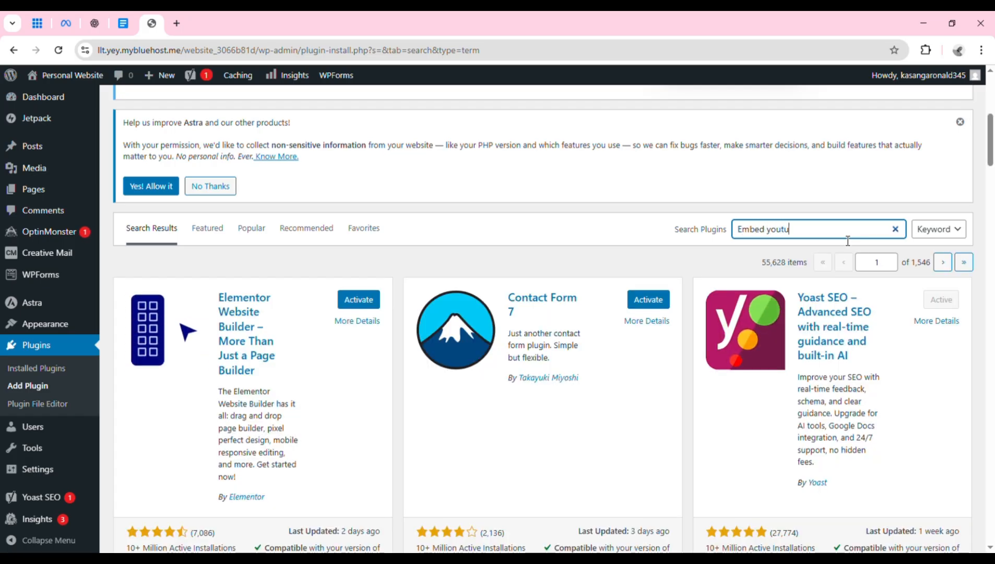
type("be")
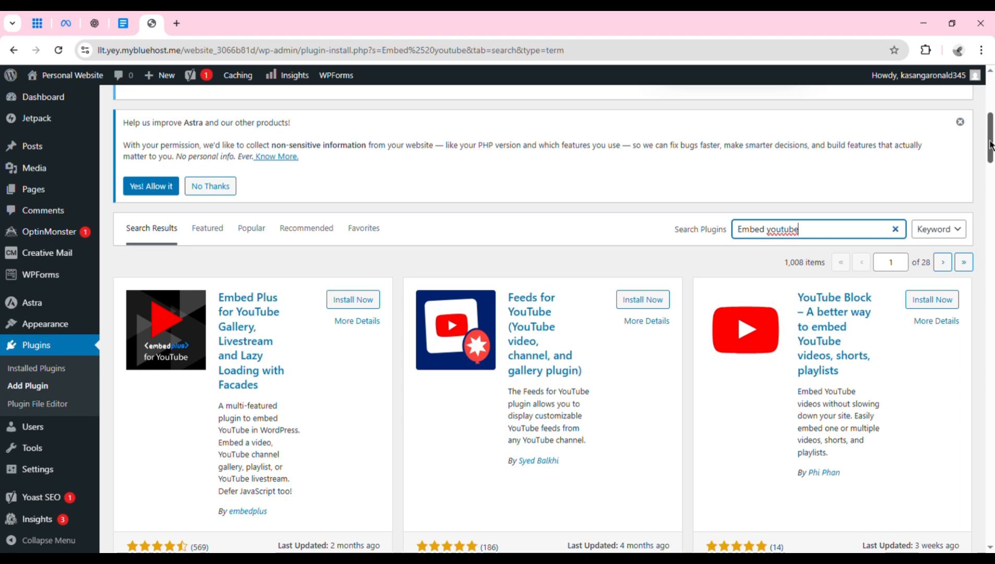
scroll(991, 145, "down", 3)
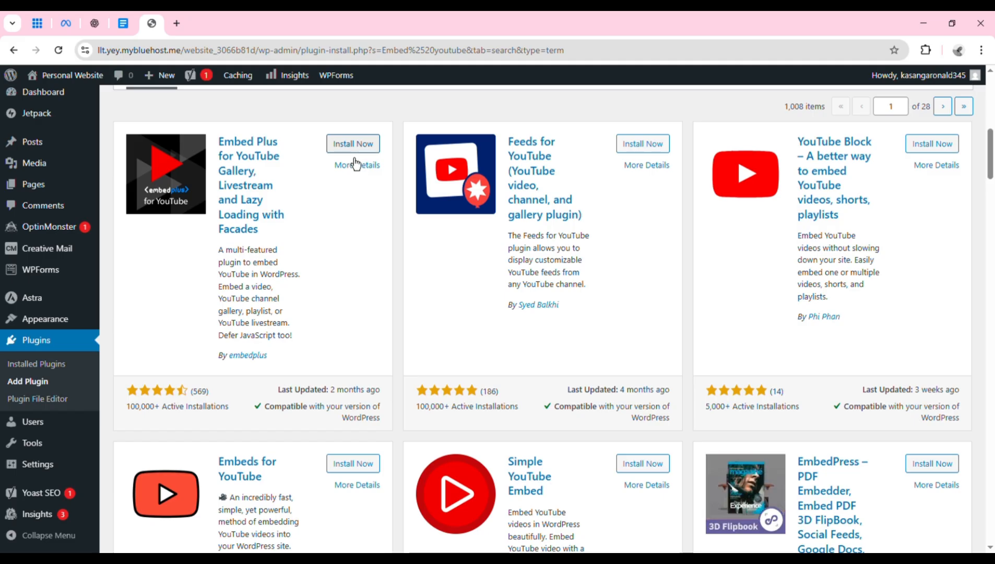
left_click(375, 150)
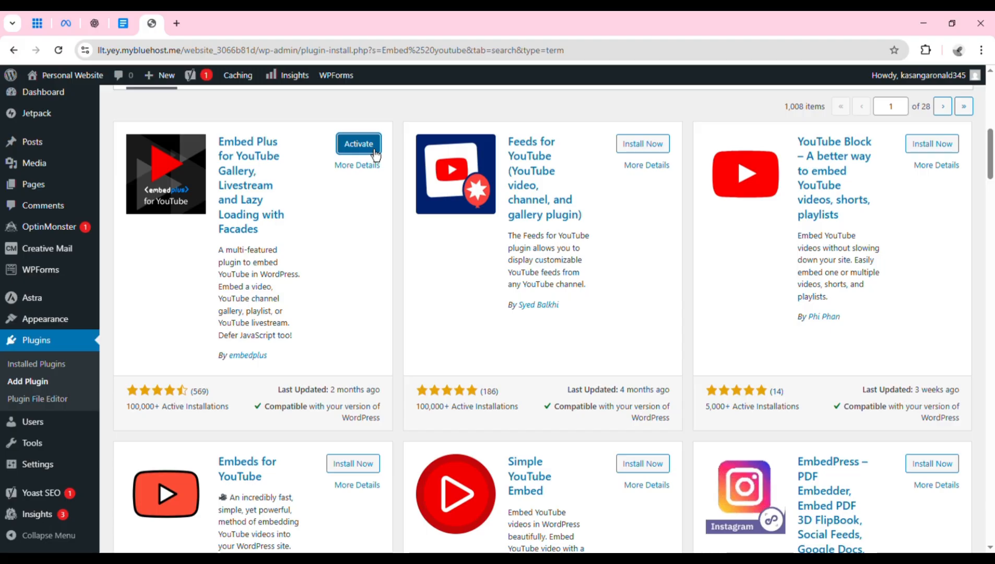
Clear the plugin search and look over the unfiltered plugins, including Elementor, Contact Form 7 and Yoast SEO.
left_click_drag(990, 172, 990, 130)
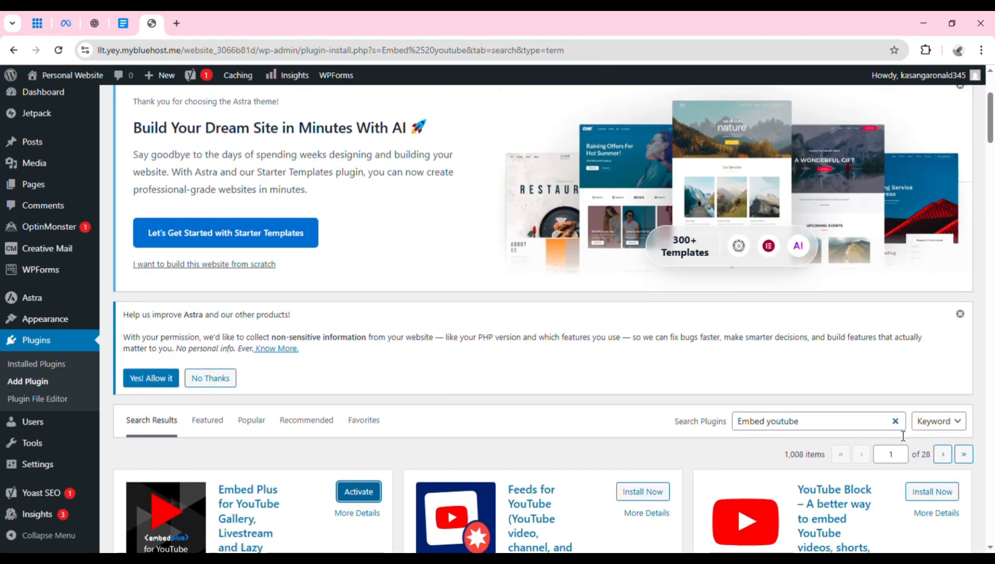
left_click(896, 425)
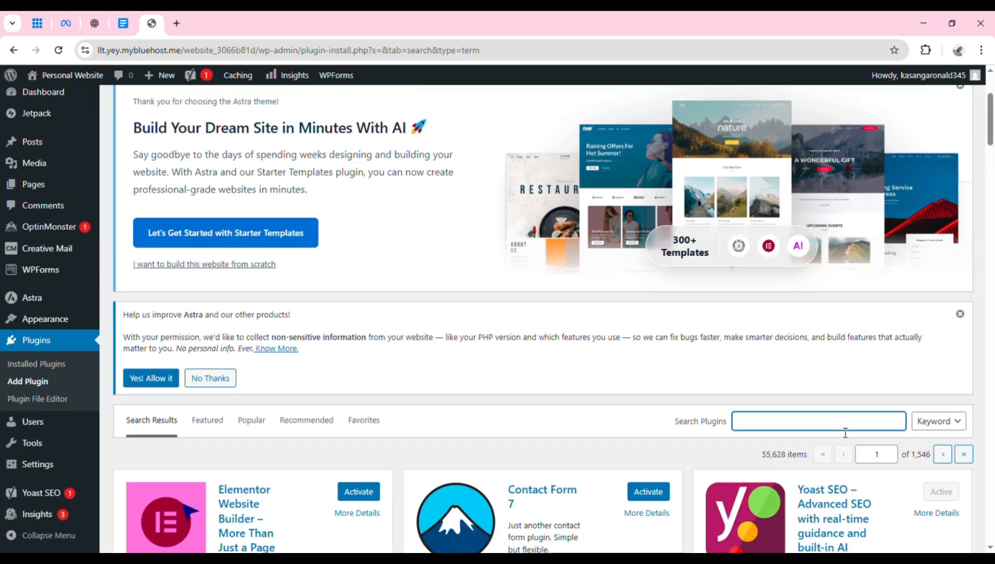
scroll(936, 241, "down", 5)
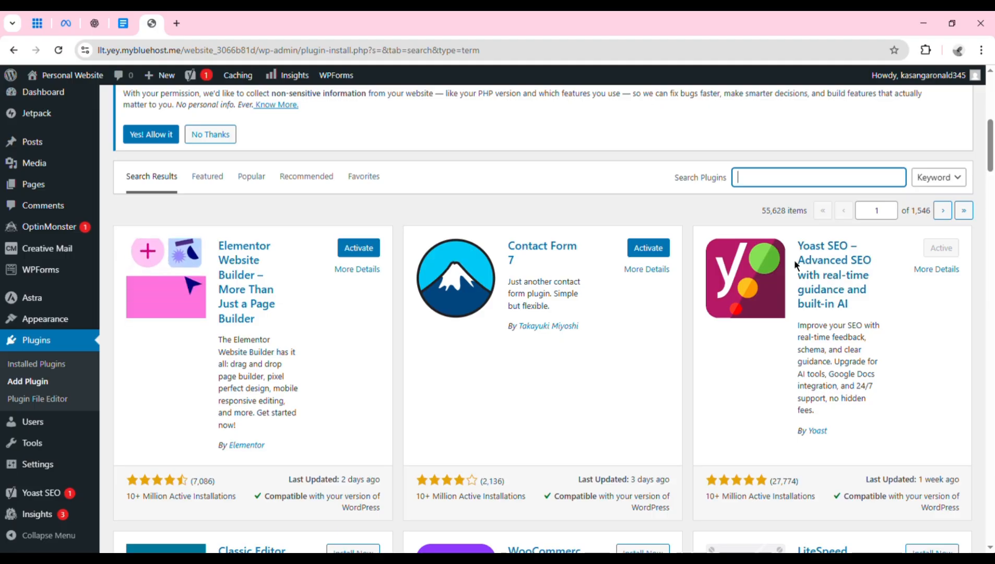
mouse_move(992, 155)
left_mouse_down()
mouse_move(992, 187)
mouse_move(992, 154)
left_mouse_up()
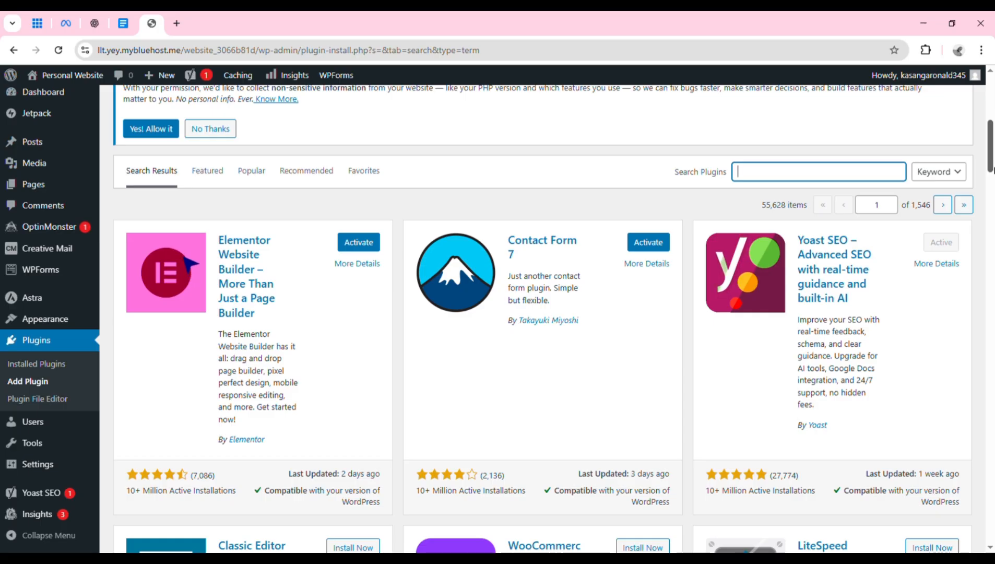
left_click_drag(993, 168, 993, 158)
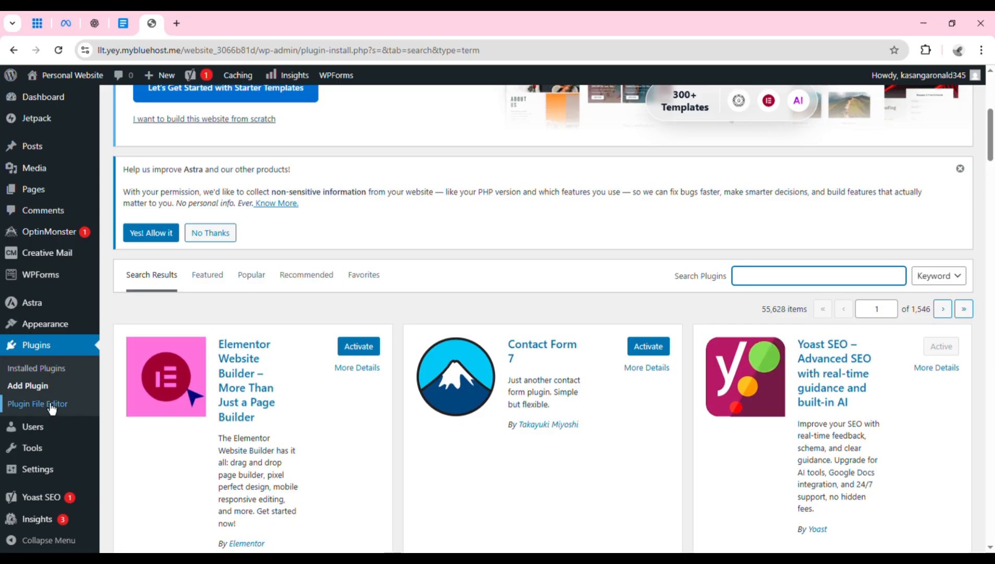
Open the Installed Plugins page and look through the list of installed plugins.
left_click(54, 380)
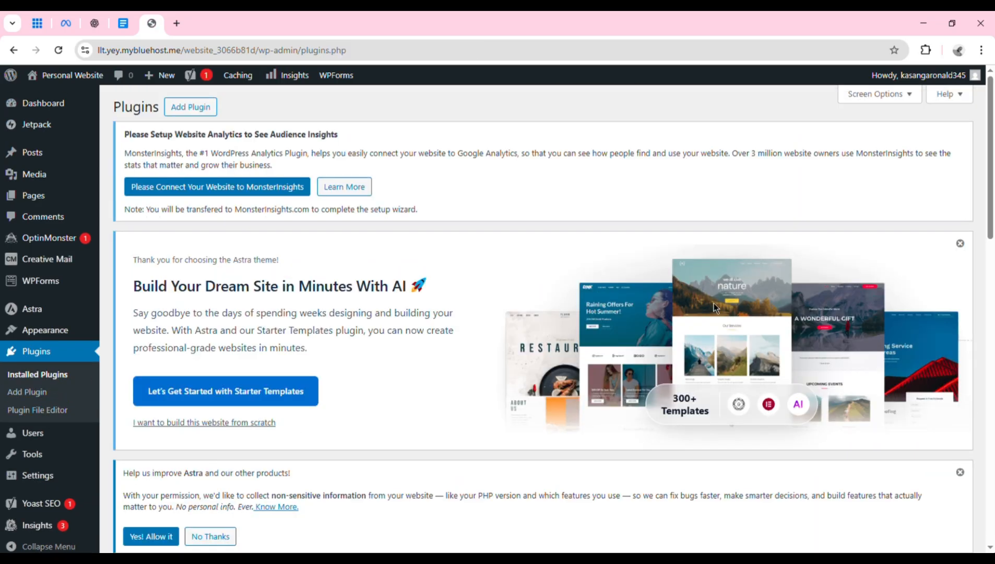
scroll(543, 313, "down", 6)
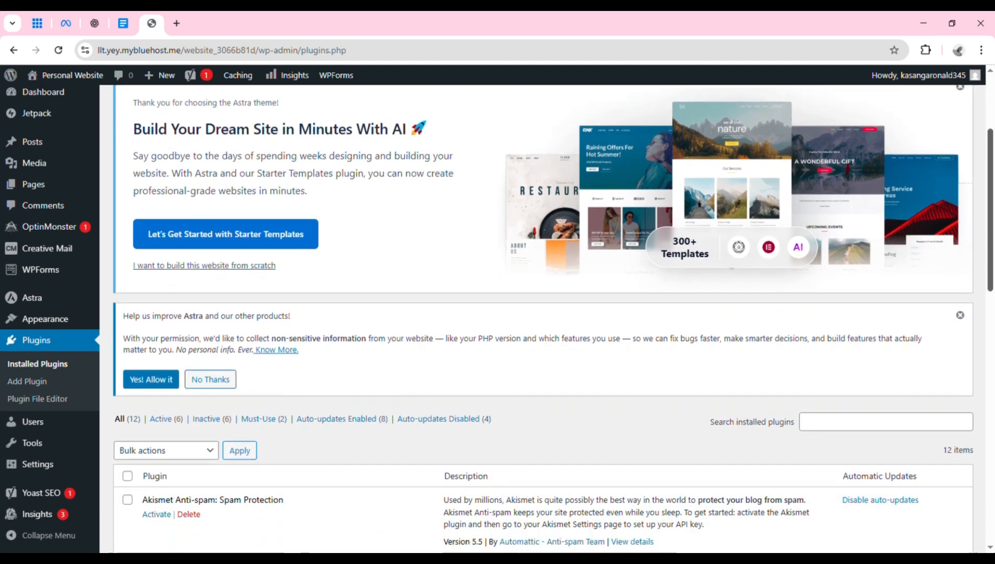
scroll(738, 316, "down", 3)
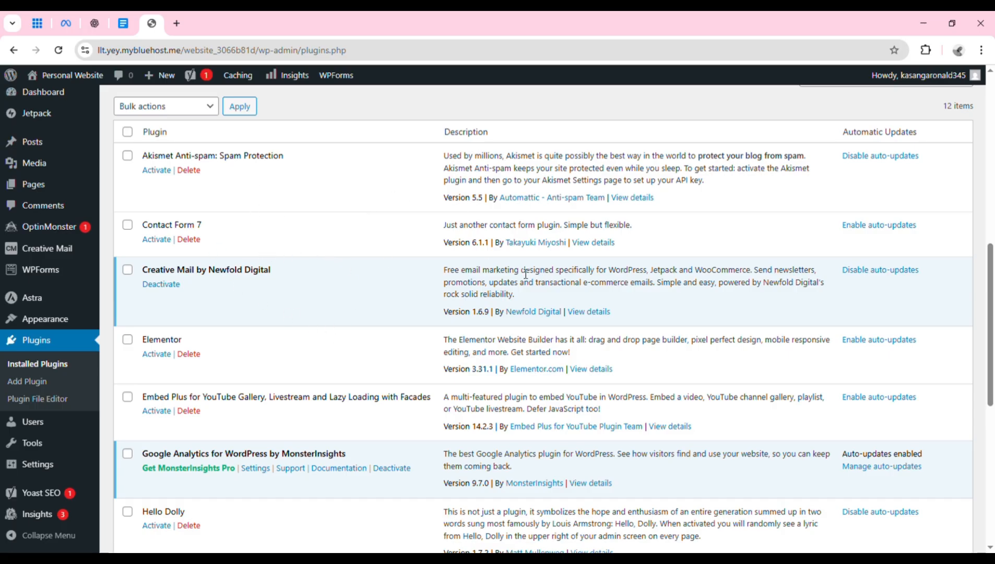
scroll(991, 313, "down", 4)
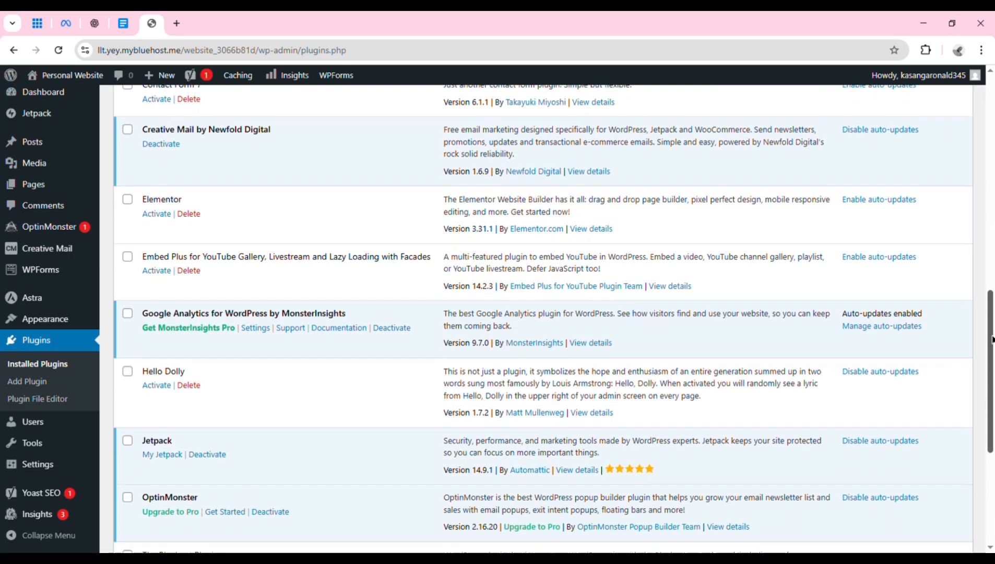
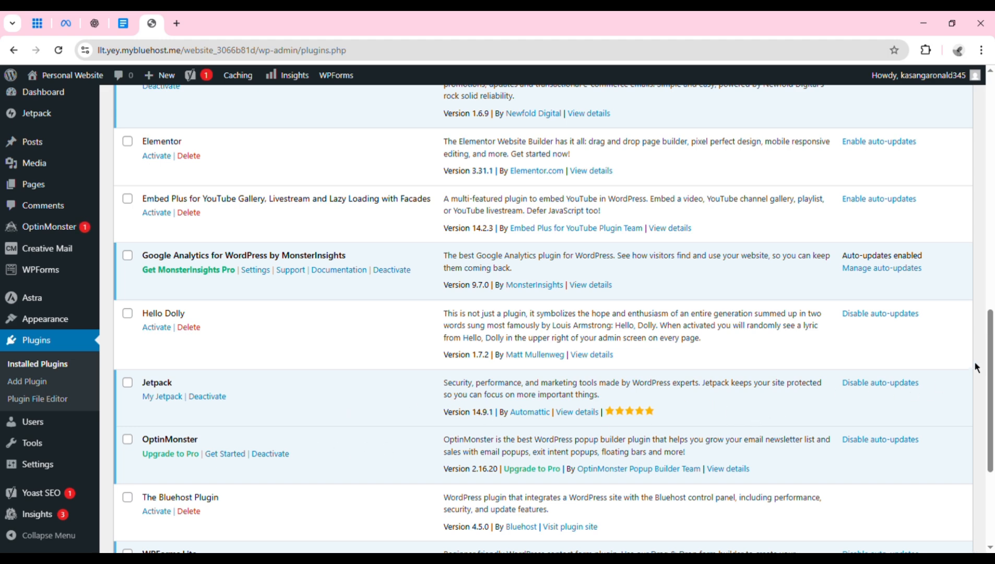
Choose Activate as the bulk action for the installed plugins.
scroll(993, 364, "down", 4)
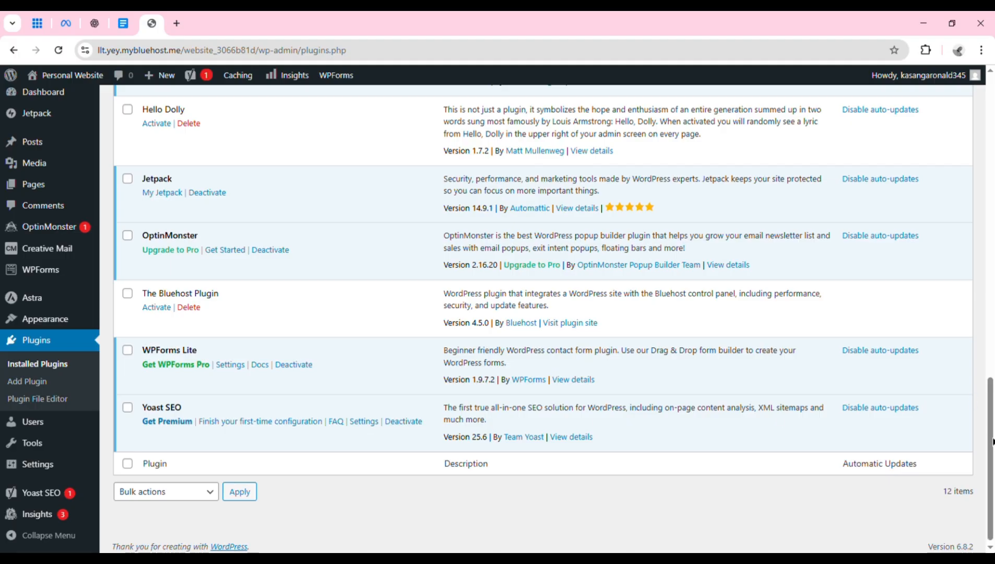
left_click_drag(990, 412, 979, 251)
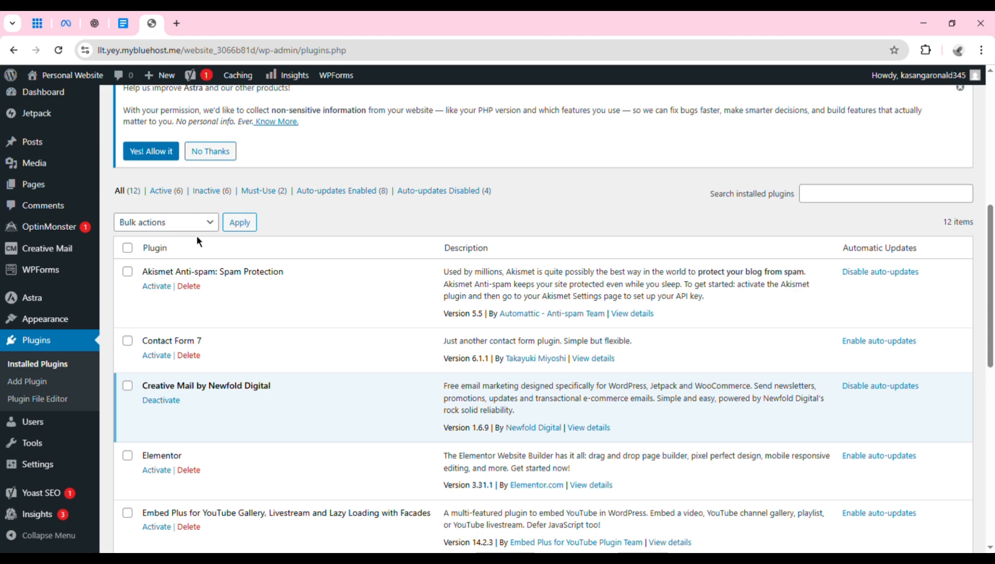
left_click(212, 234)
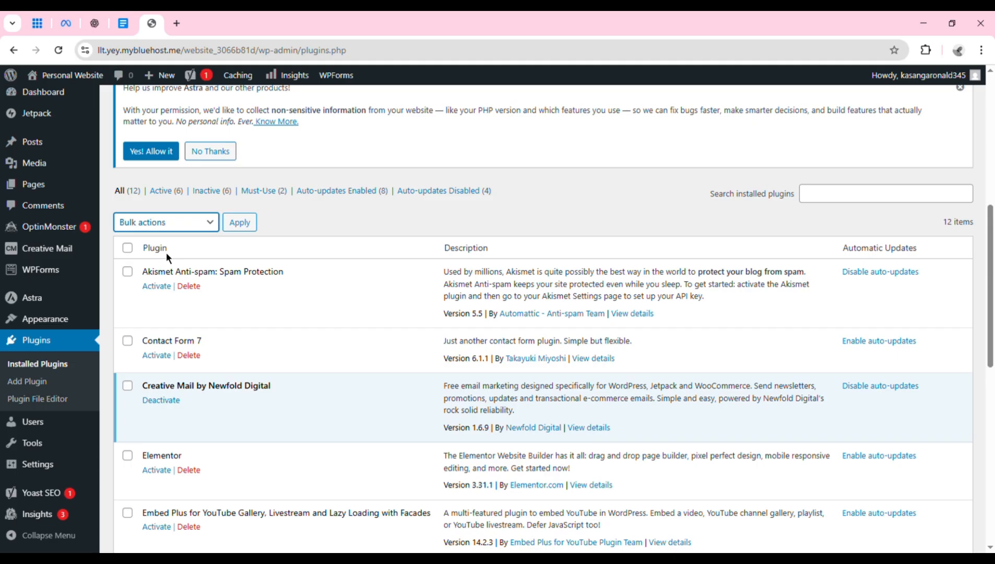
key("Down")
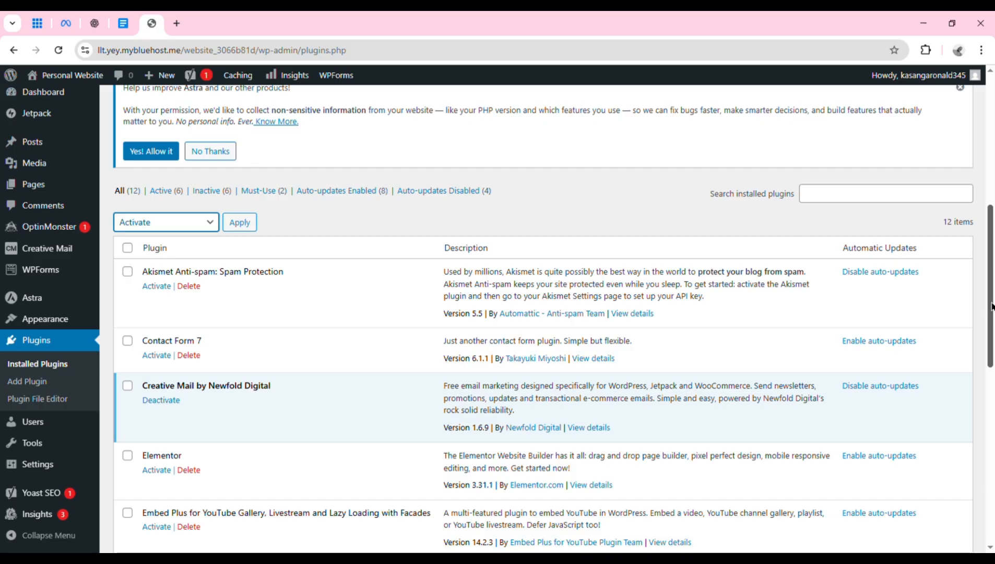
Select Contact Form 7, Elementor and Embed Plus for YouTube Gallery, Livestream and Lazy Loading with Facades in the plugin list.
left_click_drag(992, 307, 990, 349)
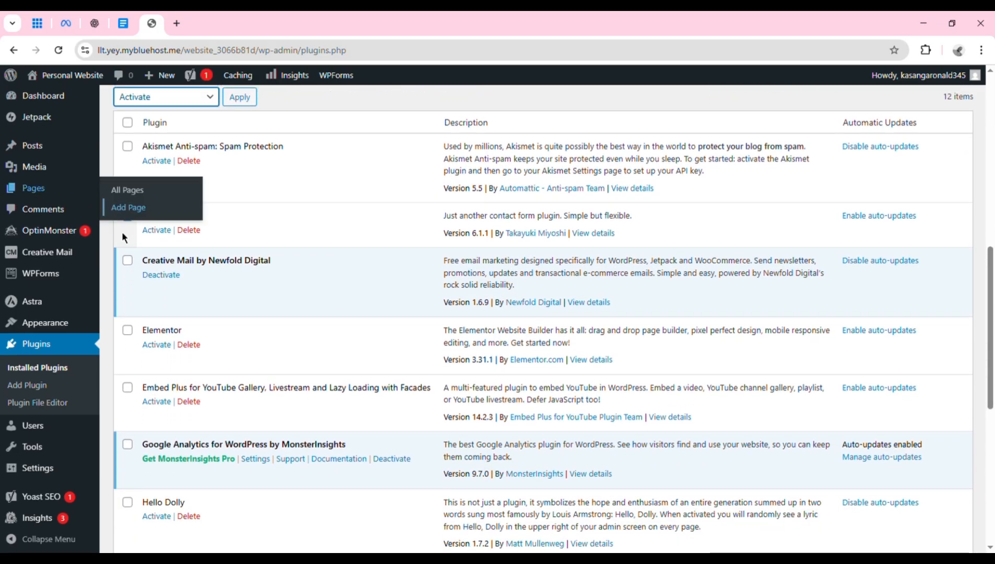
left_click(127, 215)
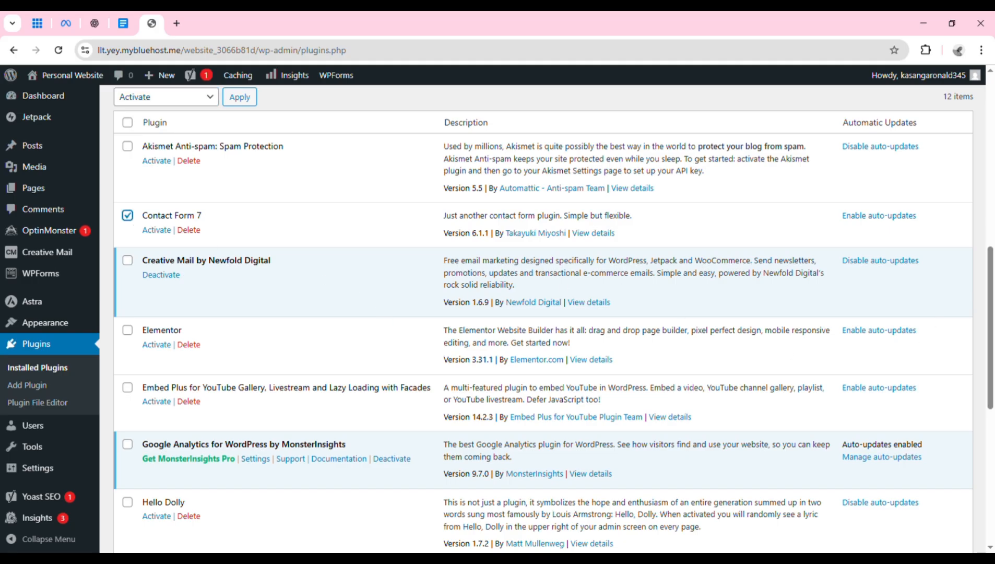
scroll(401, 240, "down", 2)
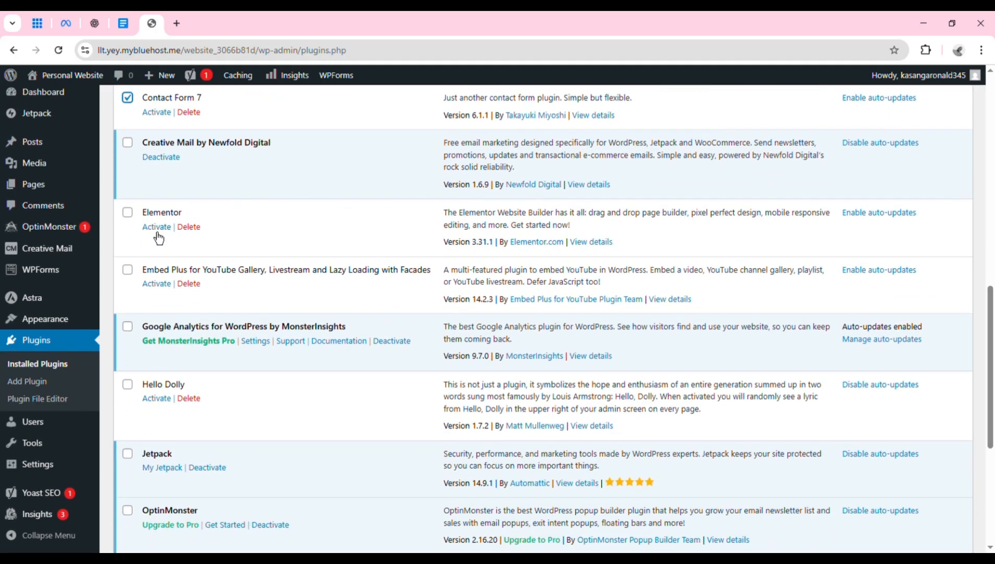
left_click(127, 213)
scroll(991, 358, "down", 2)
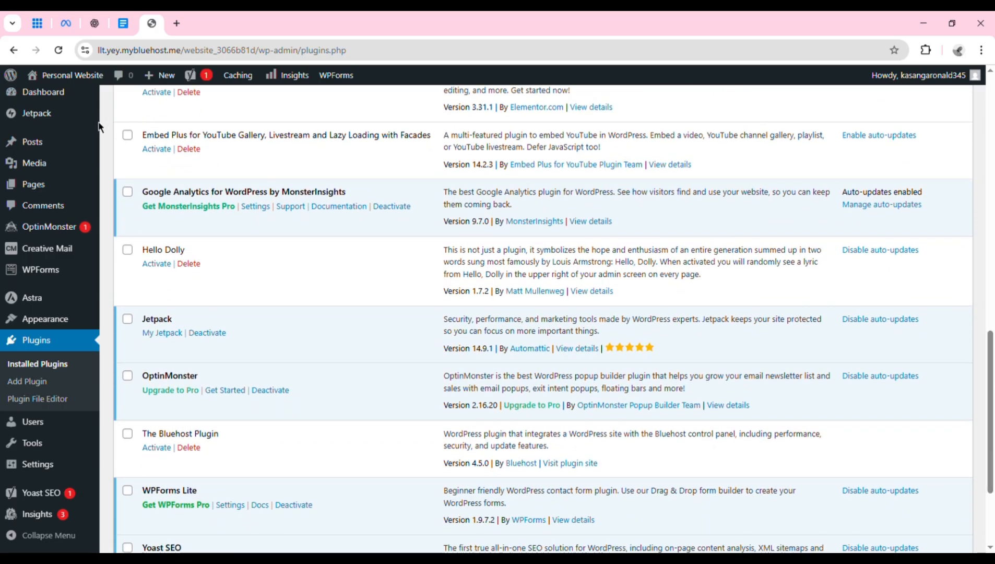
left_click(128, 135)
left_click_drag(989, 387, 993, 437)
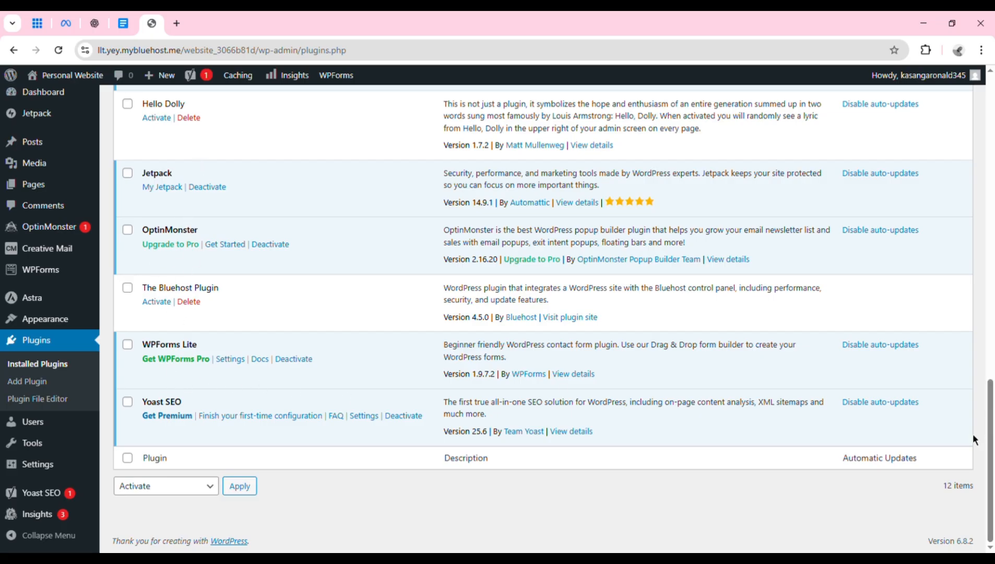
Apply the Activate bulk action to the selected plugins.
scroll(991, 359, "up", 1)
scroll(970, 209, "up", 3)
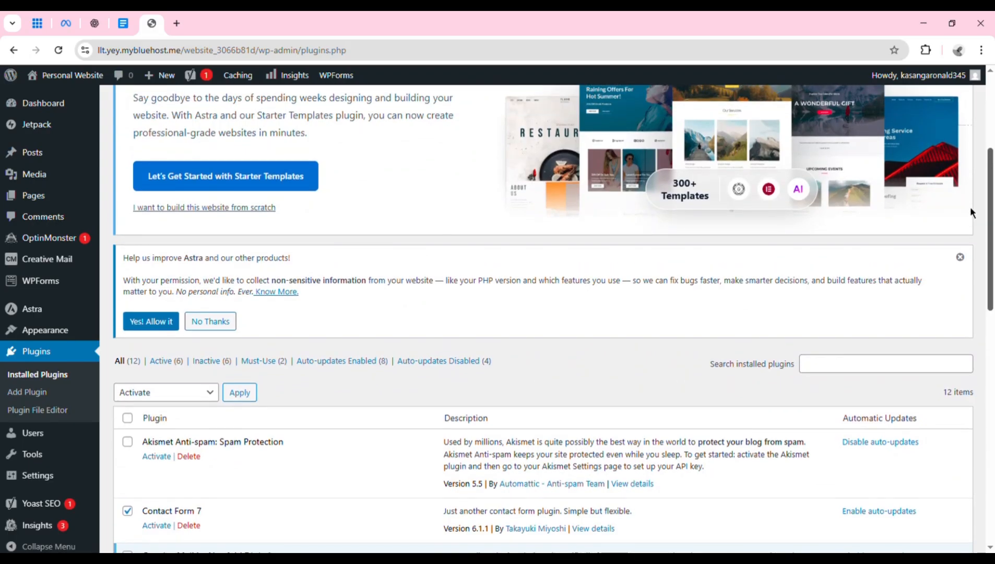
scroll(992, 176, "up", 1)
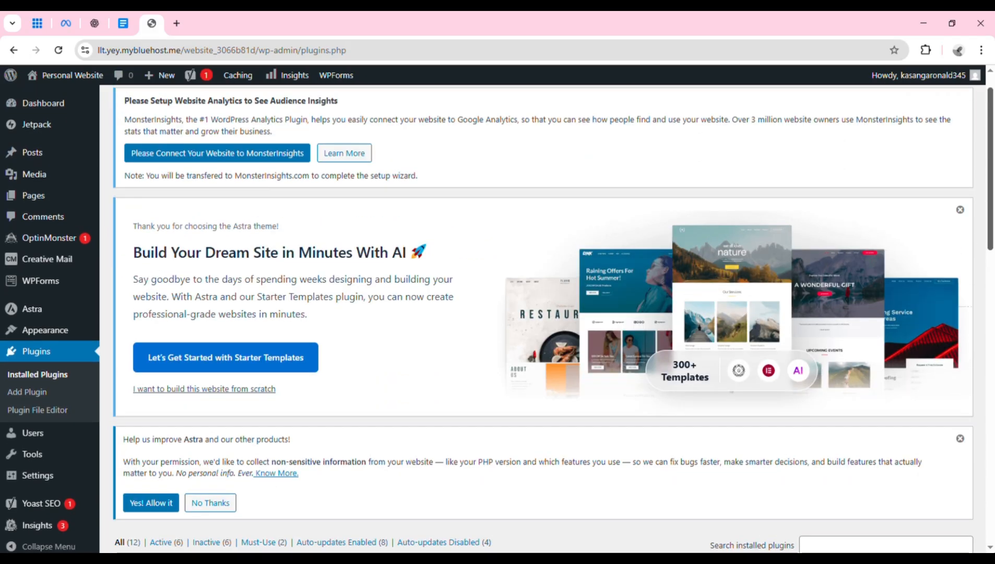
scroll(993, 176, "down", 5)
scroll(543, 318, "down", 12)
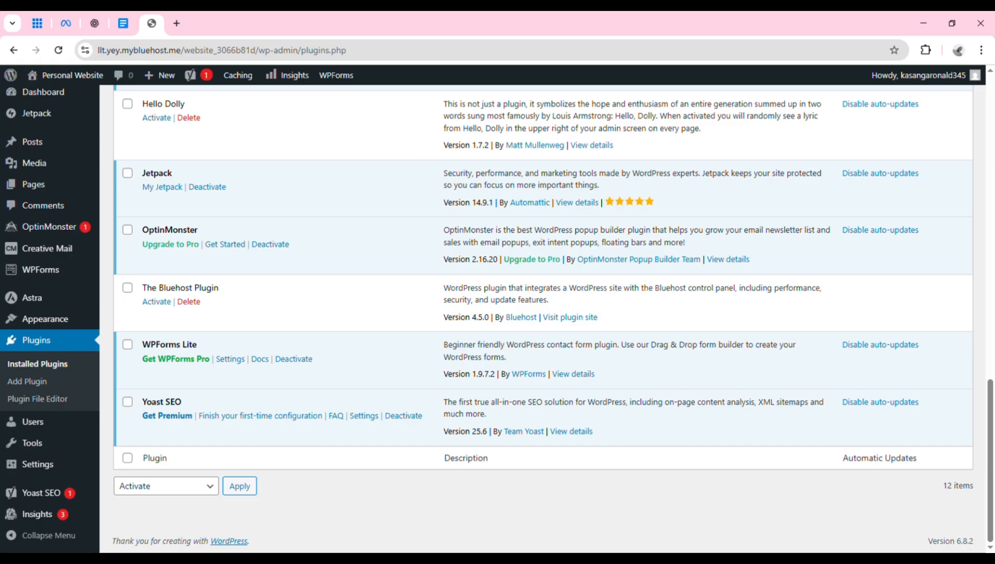
left_click(213, 494)
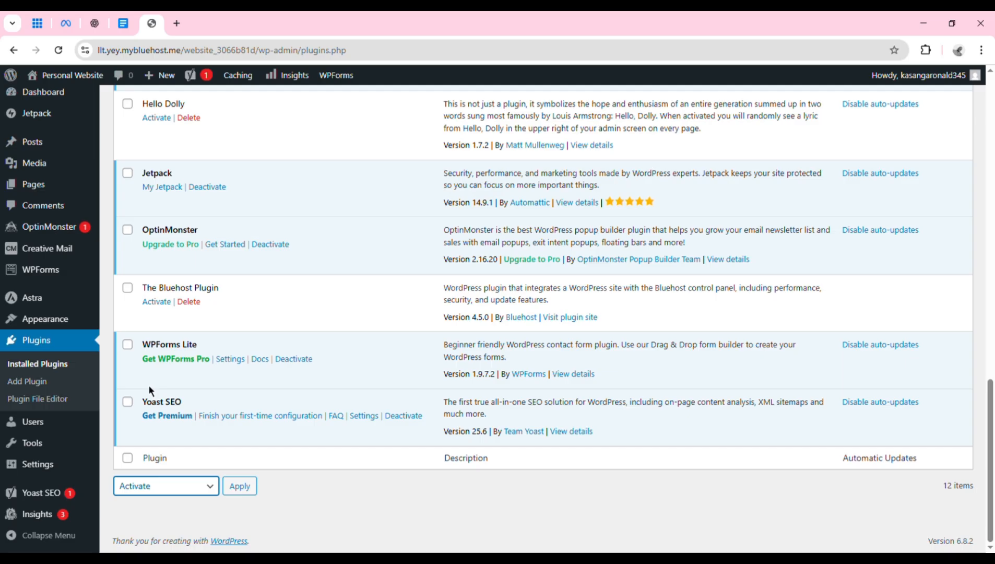
left_click(243, 493)
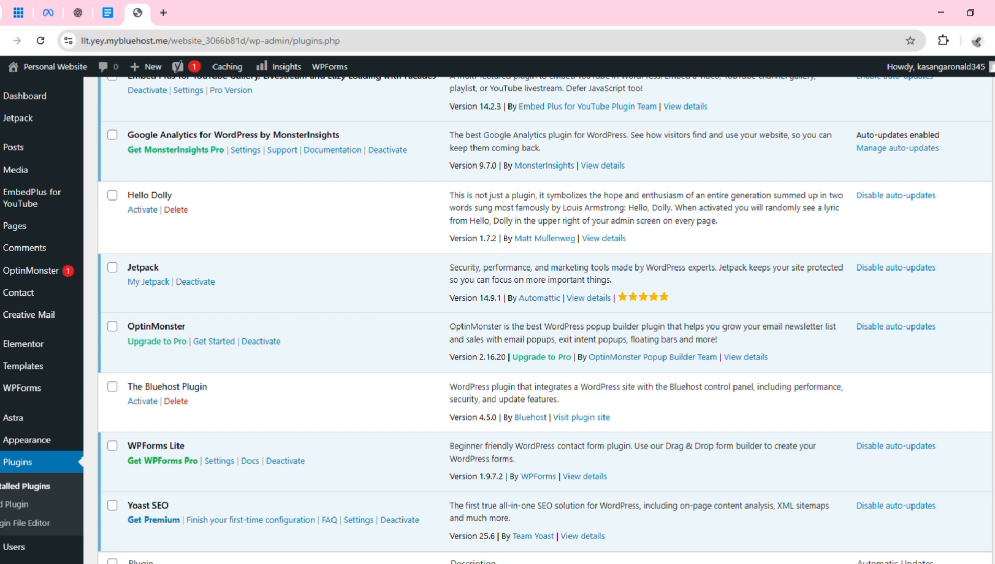
Review which installed plugins are active and deactivate WPForms Lite.
scroll(545, 321, "up", 7)
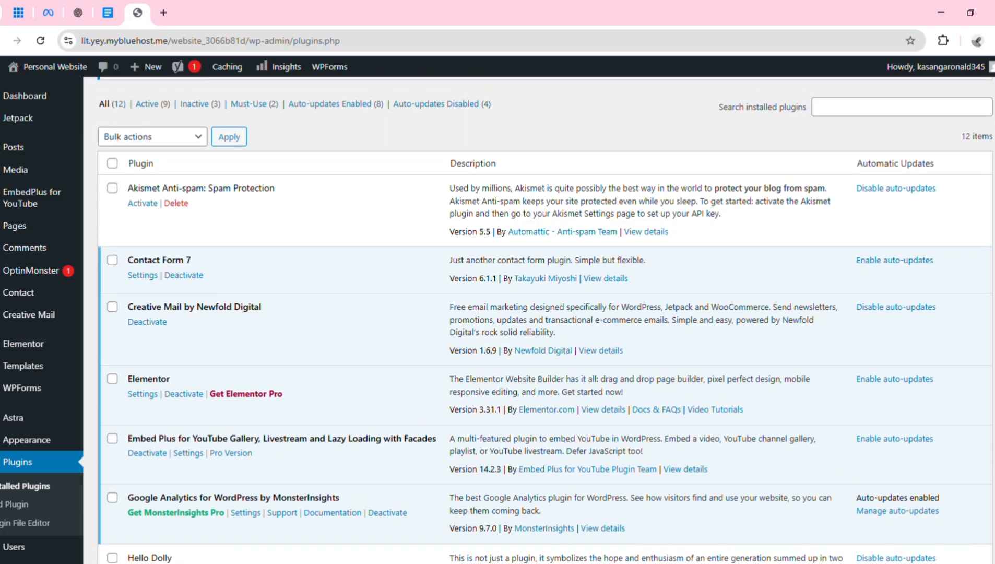
scroll(545, 321, "down", 1)
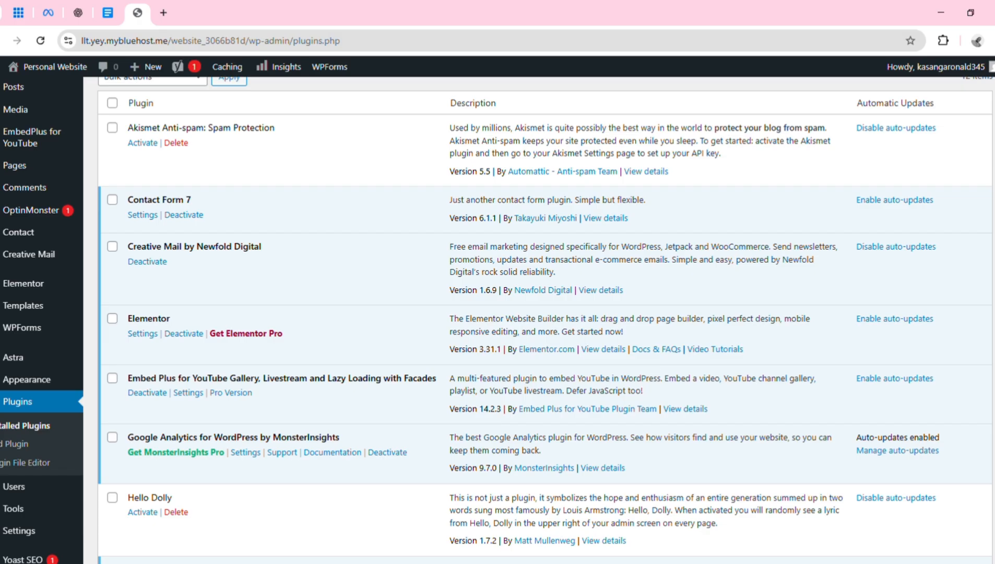
scroll(546, 310, "down", 7)
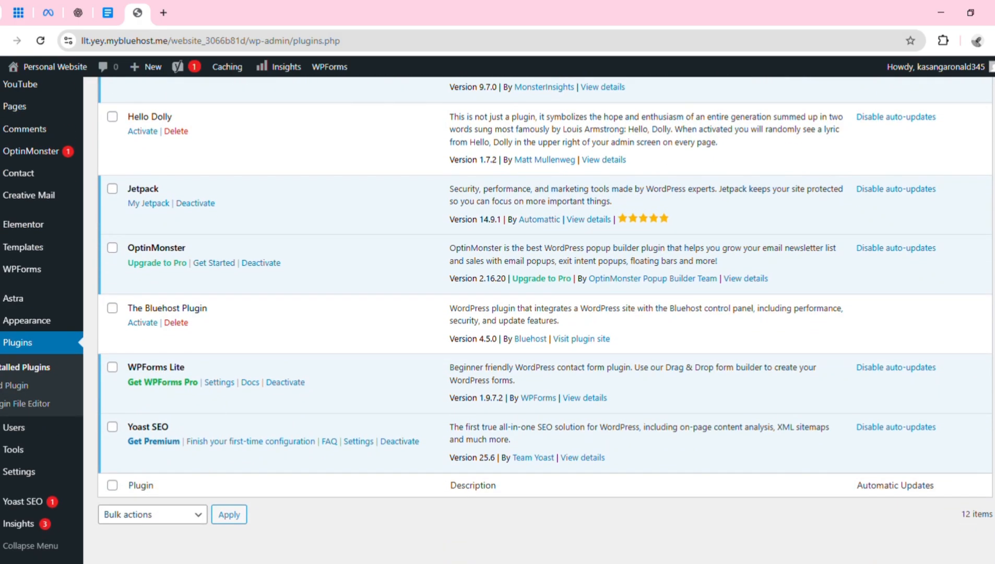
scroll(545, 310, "up", 1)
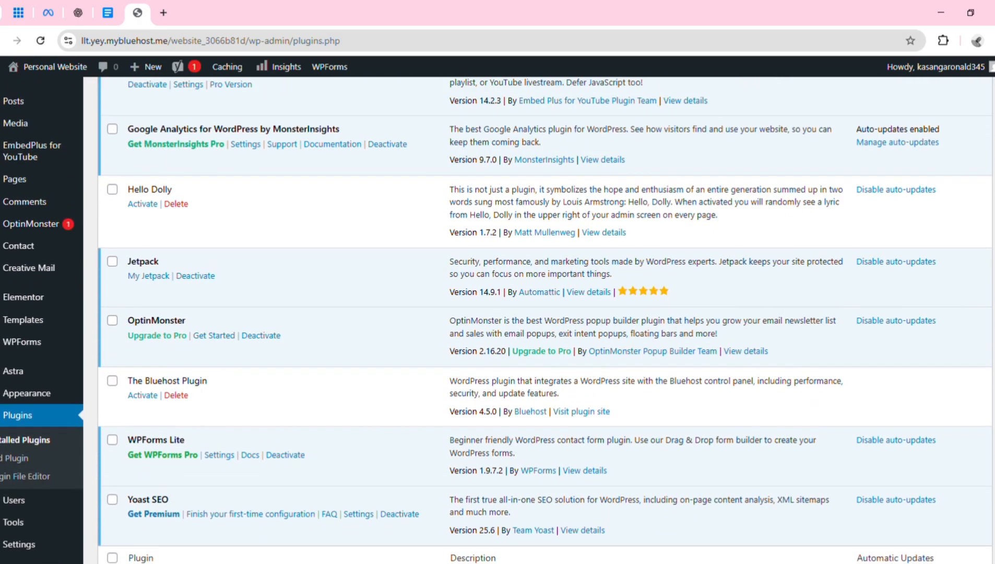
scroll(545, 310, "up", 5)
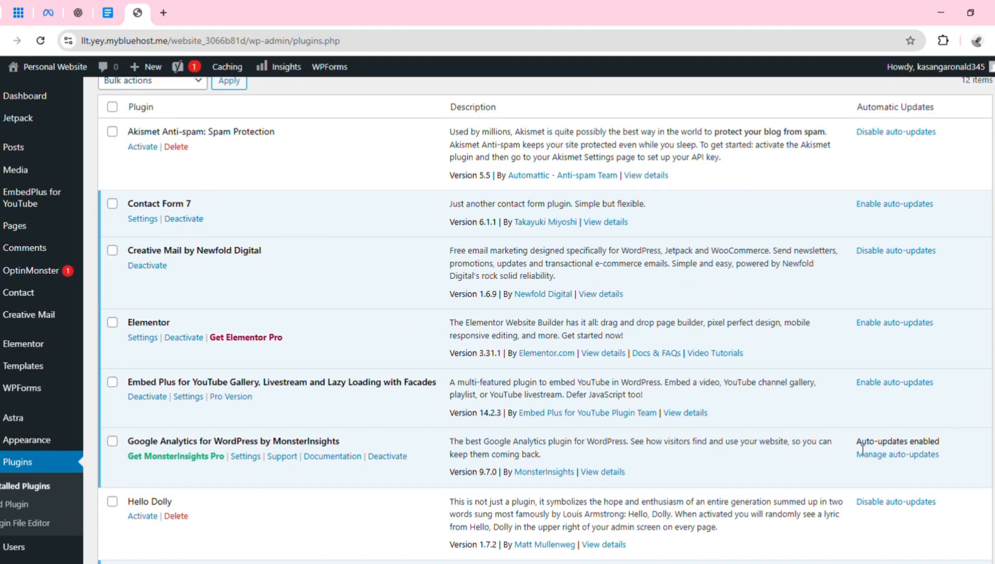
scroll(545, 313, "down", 8)
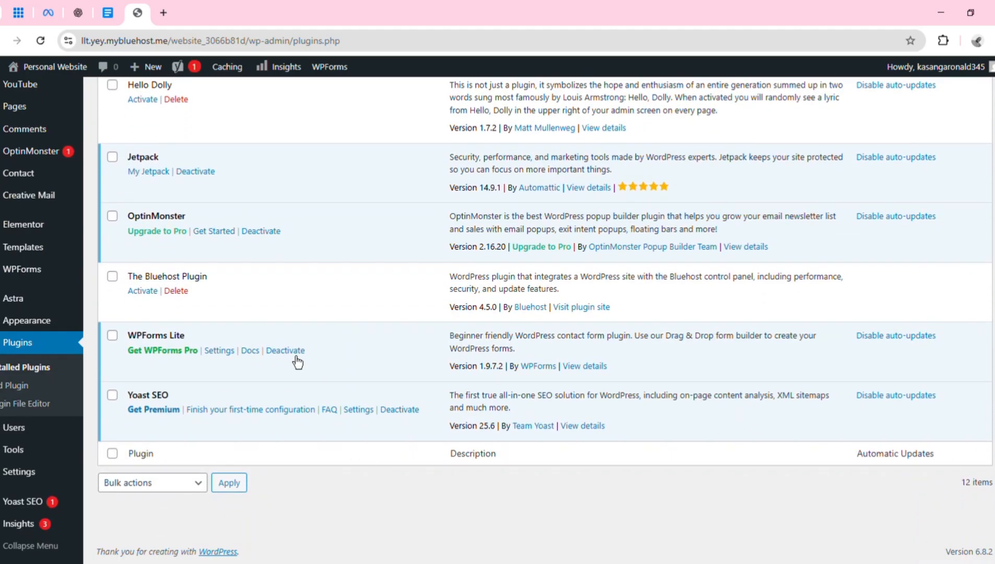
left_click(285, 351)
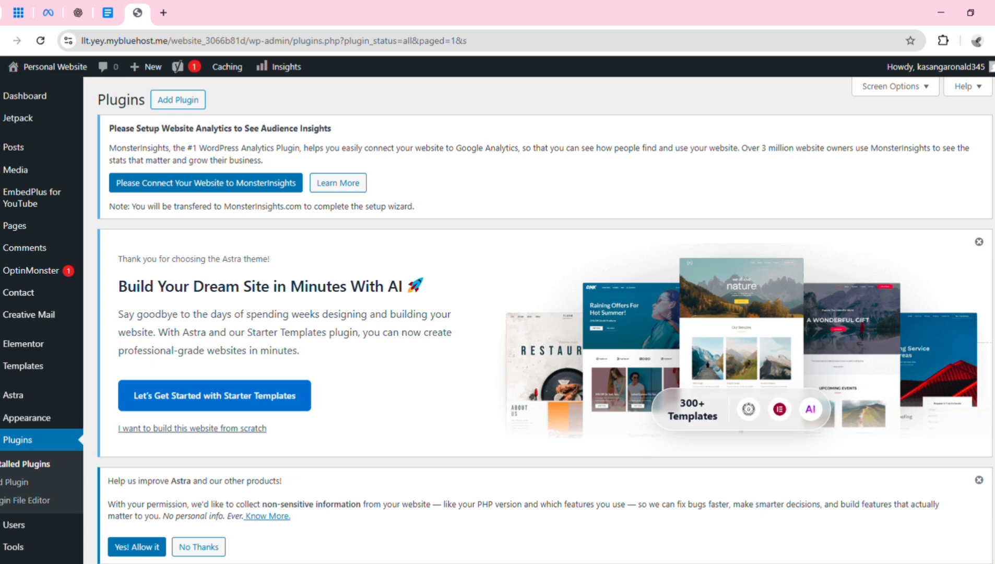
Look through the installed plugins list again to check which plugins are active and inactive.
scroll(545, 320, "down", 9)
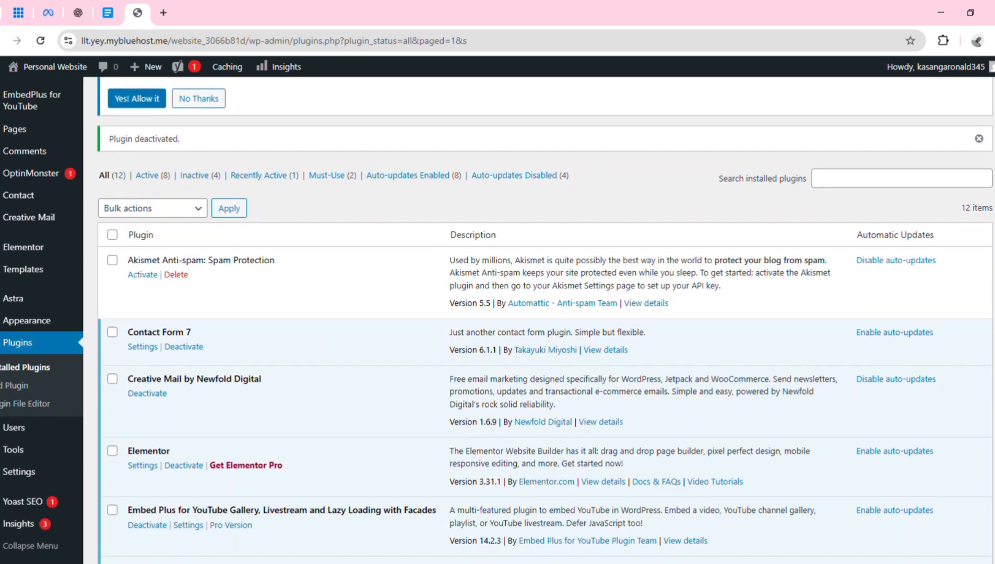
scroll(546, 320, "down", 8)
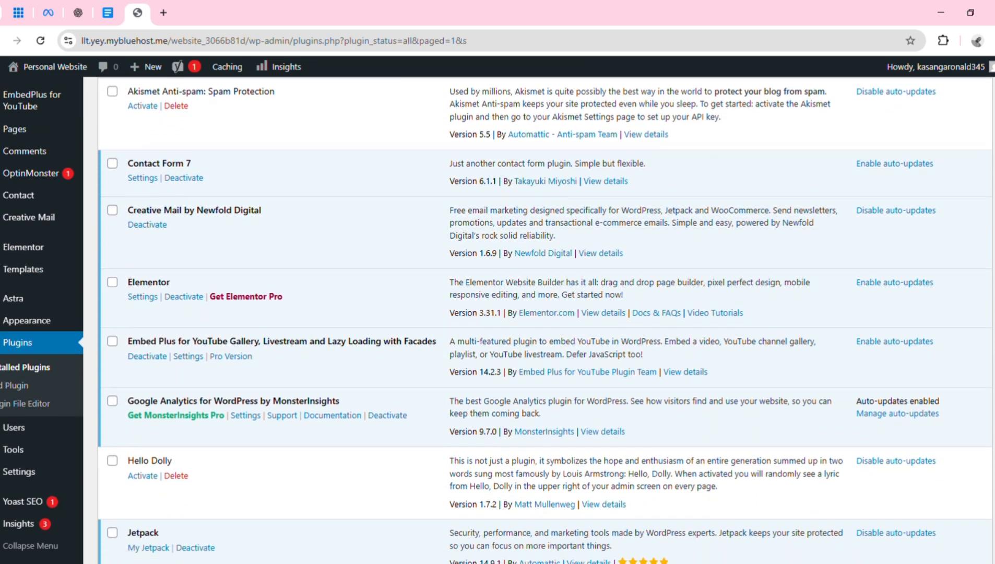
scroll(545, 320, "down", 1)
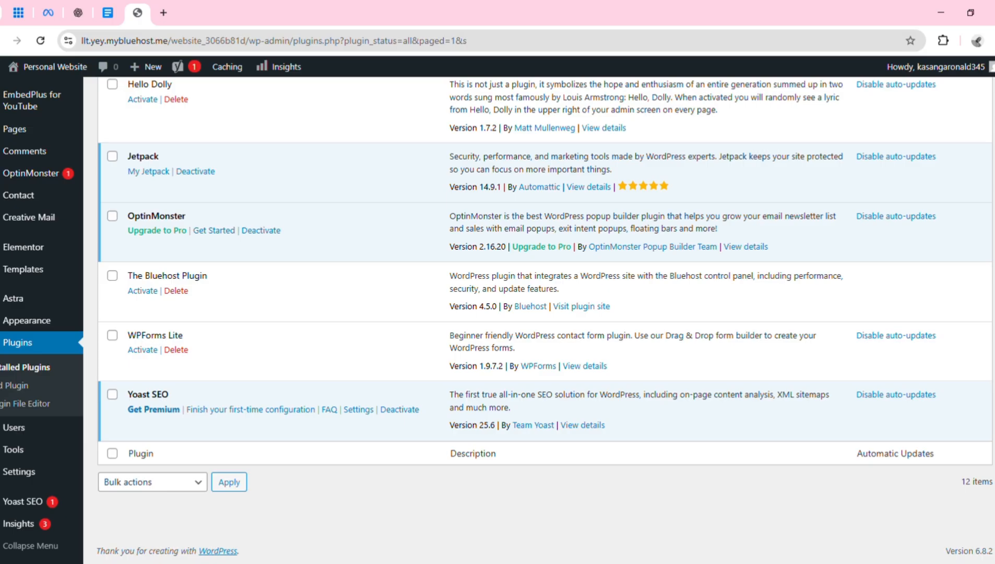
scroll(545, 320, "up", 16)
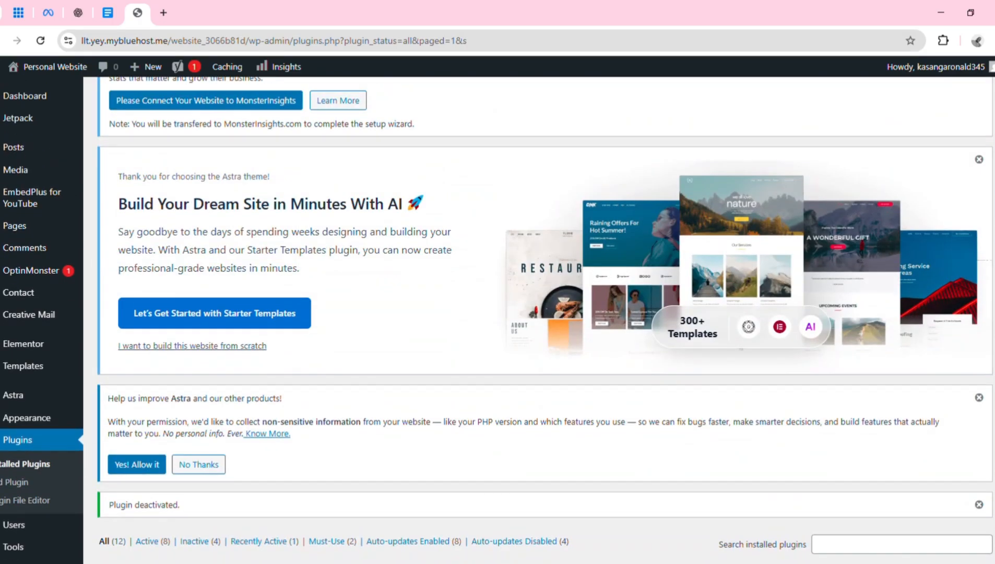
scroll(545, 320, "down", 11)
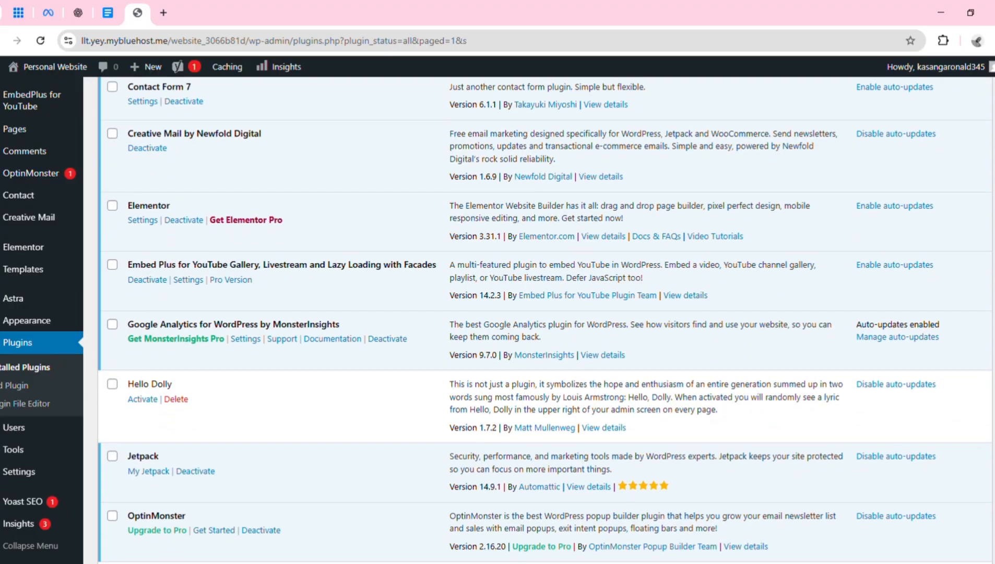
scroll(545, 320, "down", 3)
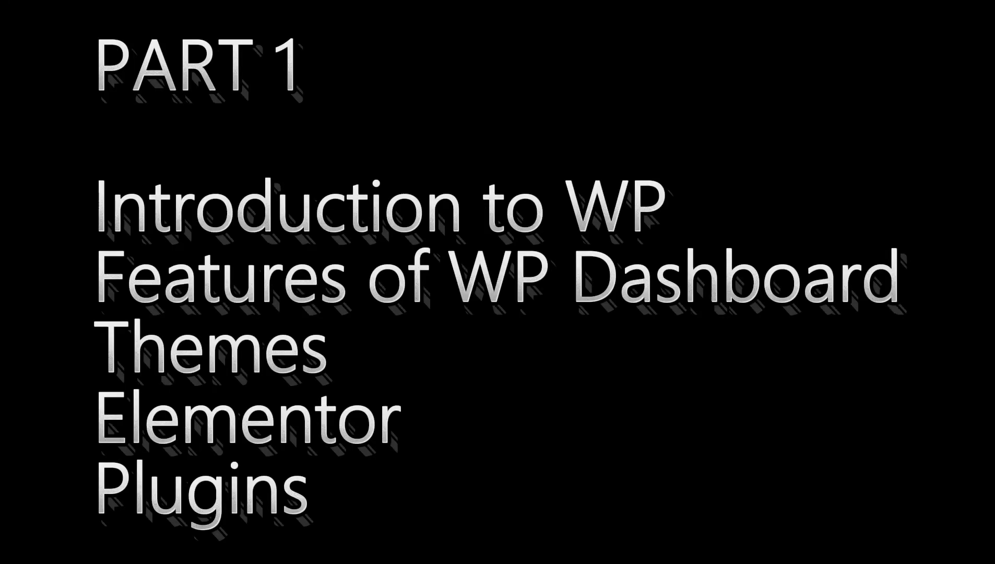